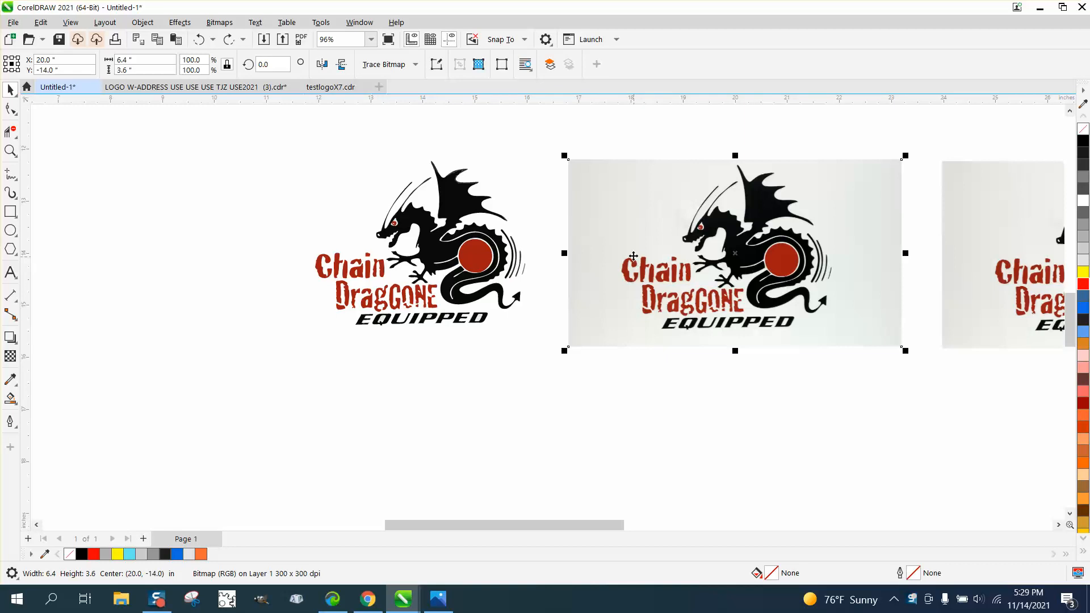
Step: Outline-trace the middle dragon logo bitmap as Clipart, and move the traced group to the empty area below the first logo copy
{"action": "left_click", "coordinate": [634, 254]}
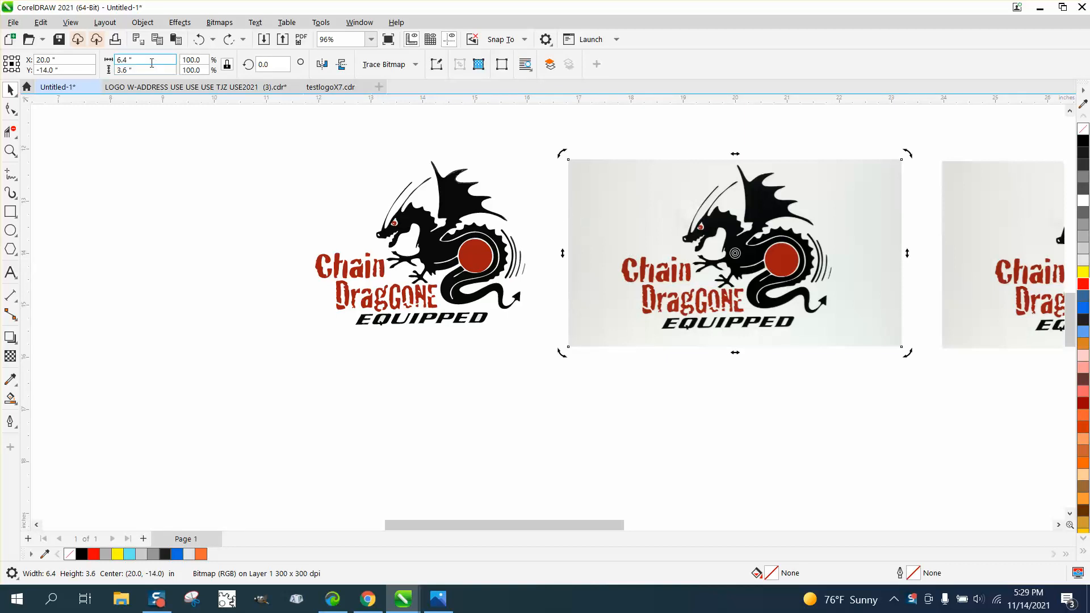
{"action": "left_click", "coordinate": [417, 66]}
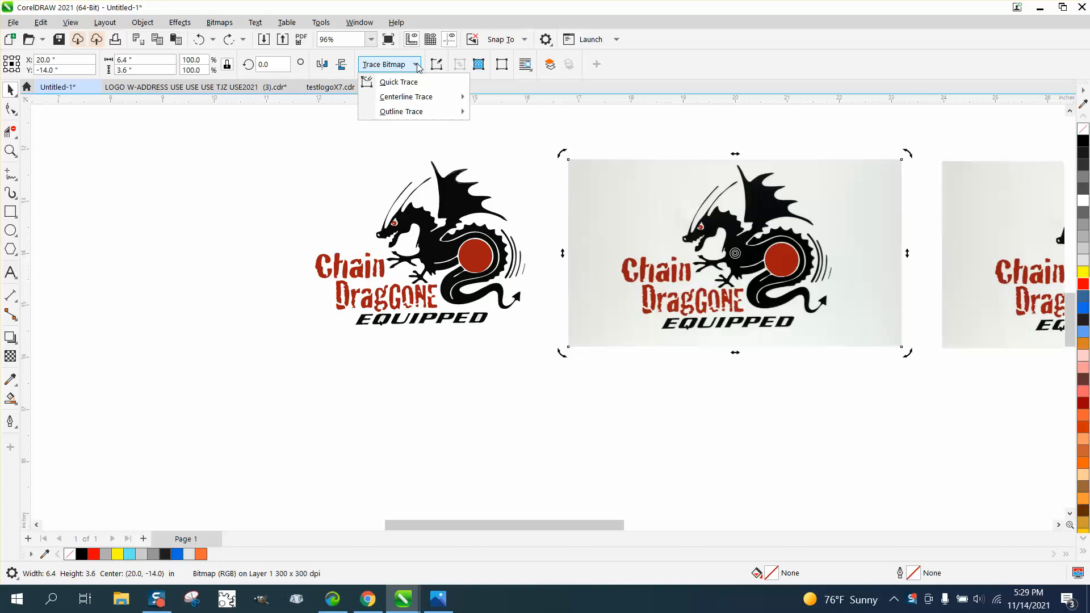
{"action": "mouse_move", "coordinate": [410, 116]}
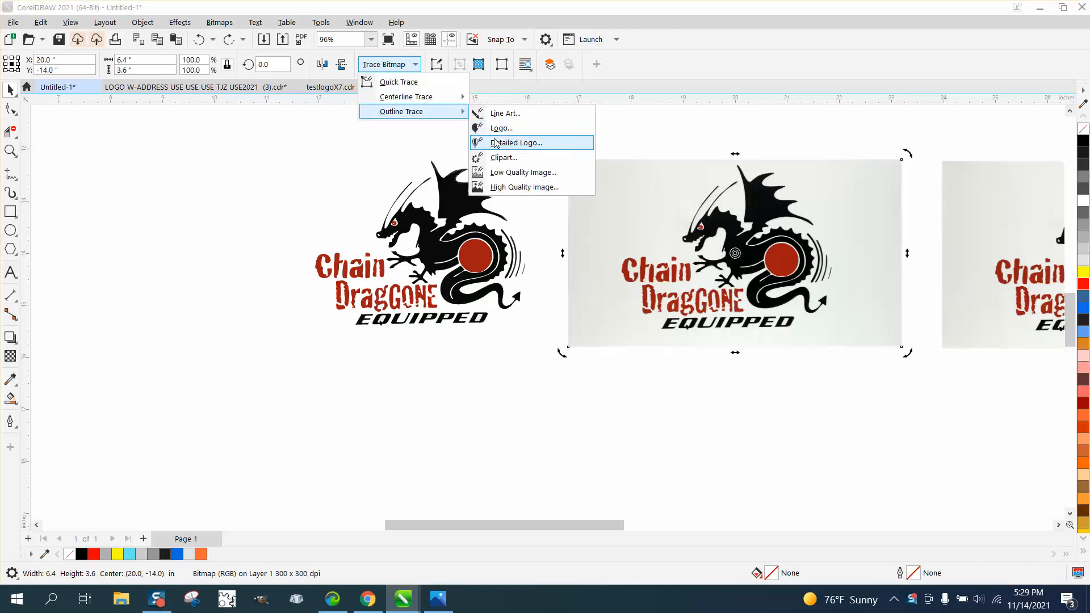
{"action": "left_click", "coordinate": [504, 158]}
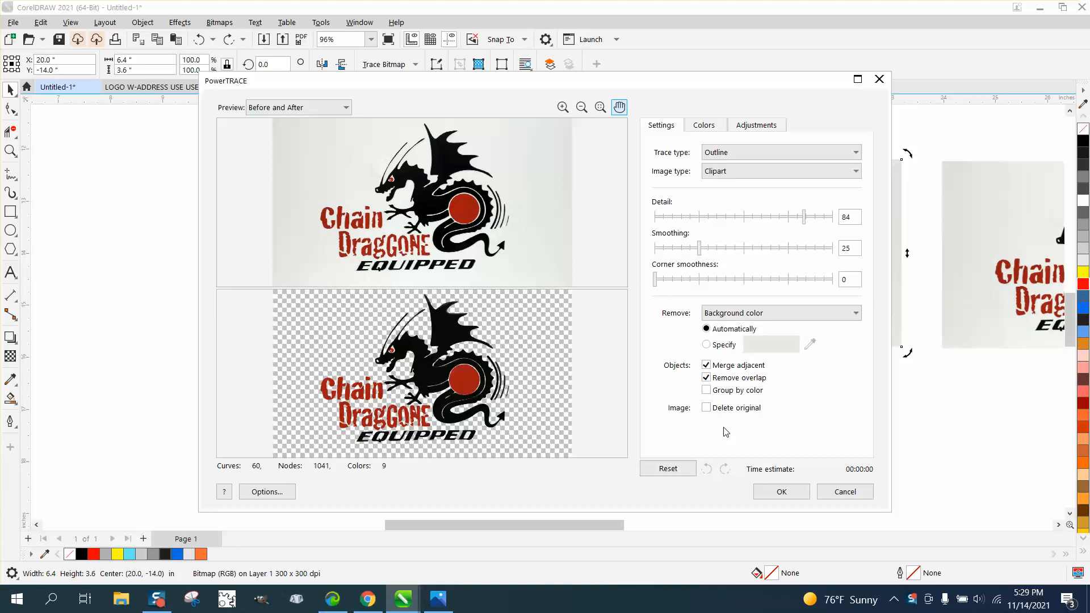
{"action": "left_click", "coordinate": [775, 493]}
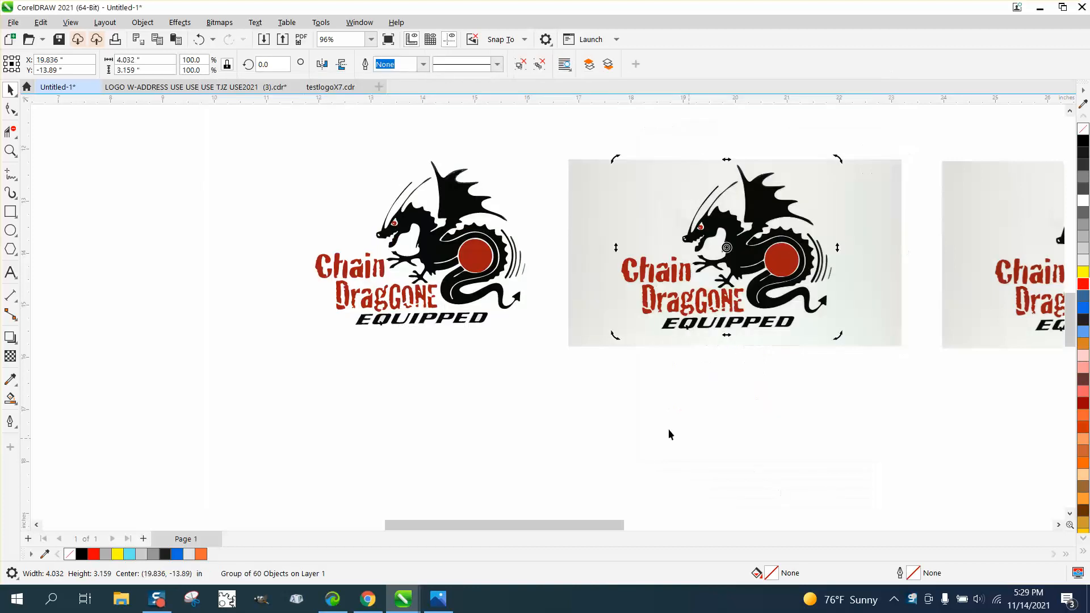
{"action": "left_click", "coordinate": [735, 256]}
{"action": "mouse_move", "coordinate": [735, 256]}
{"action": "left_mouse_down"}
{"action": "mouse_move", "coordinate": [674, 433]}
{"action": "mouse_move", "coordinate": [436, 419]}
{"action": "left_mouse_up"}
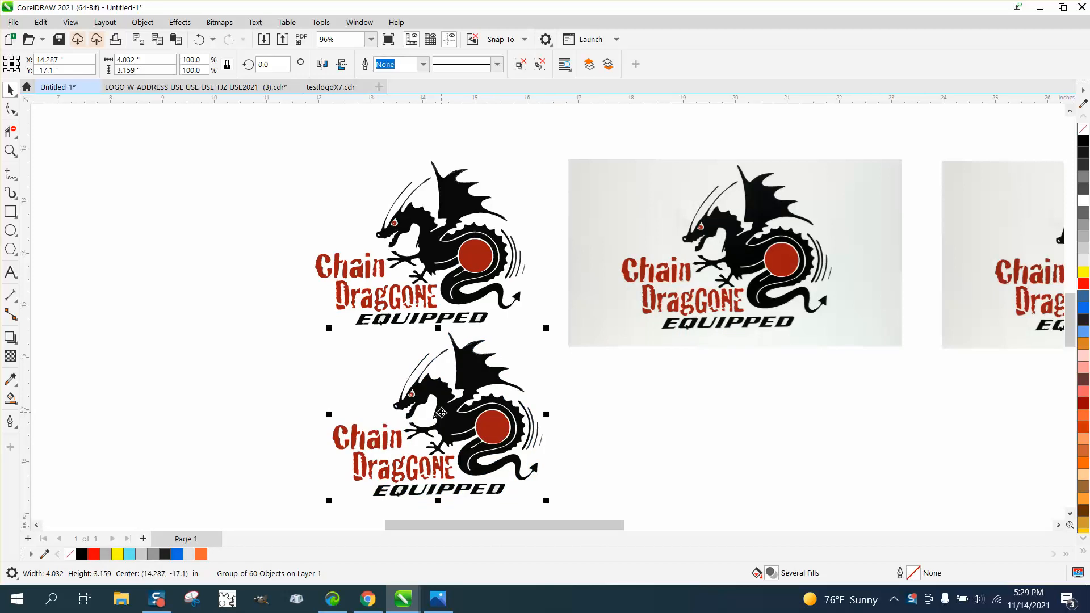
Step: Examine the traced copy's wing tips and EQUIPPED lettering up close for stray grey shapes
{"action": "left_click", "coordinate": [11, 153]}
{"action": "left_click_drag", "start_coordinate": [419, 322], "coordinate": [520, 375]}
{"action": "scroll", "coordinate": [461, 321], "scroll_direction": "down", "scroll_amount": 2}
{"action": "left_click_drag", "start_coordinate": [499, 256], "coordinate": [627, 336]}
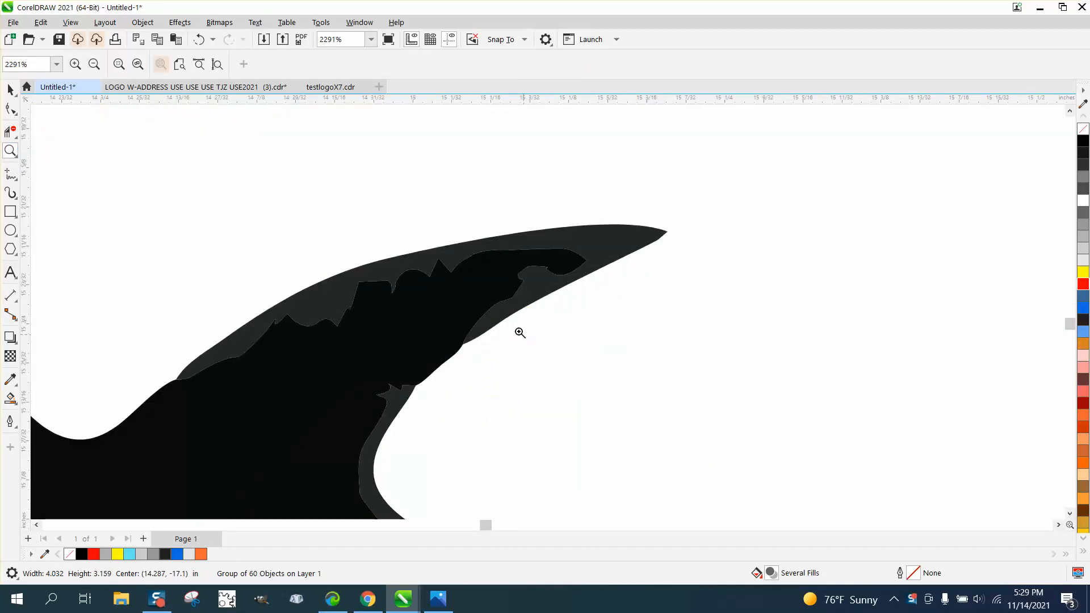
{"action": "scroll", "coordinate": [463, 285], "scroll_direction": "down", "scroll_amount": 4}
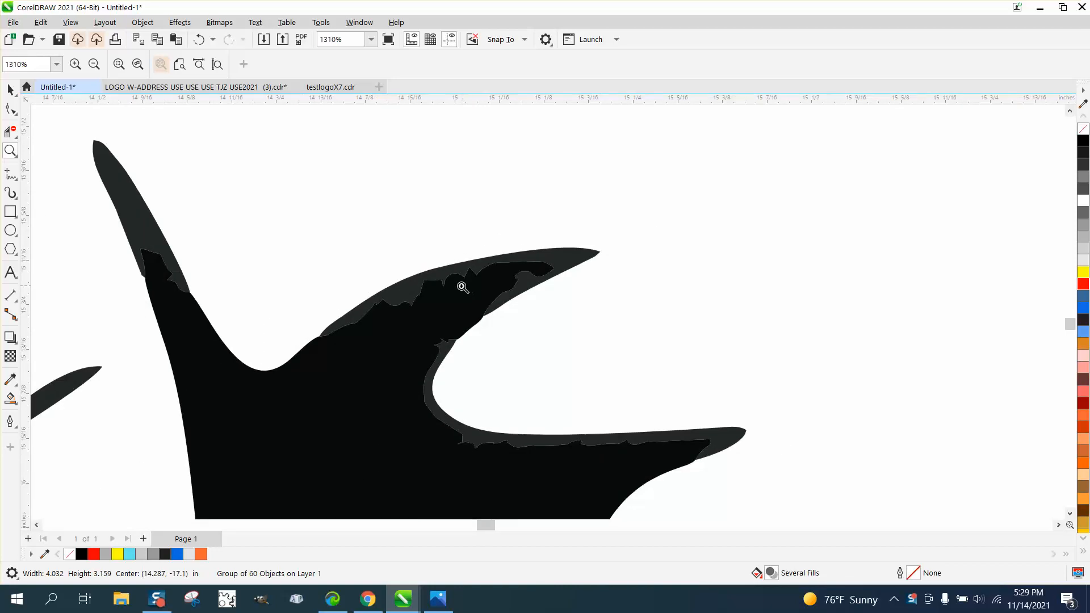
{"action": "scroll", "coordinate": [448, 286], "scroll_direction": "down", "scroll_amount": 2}
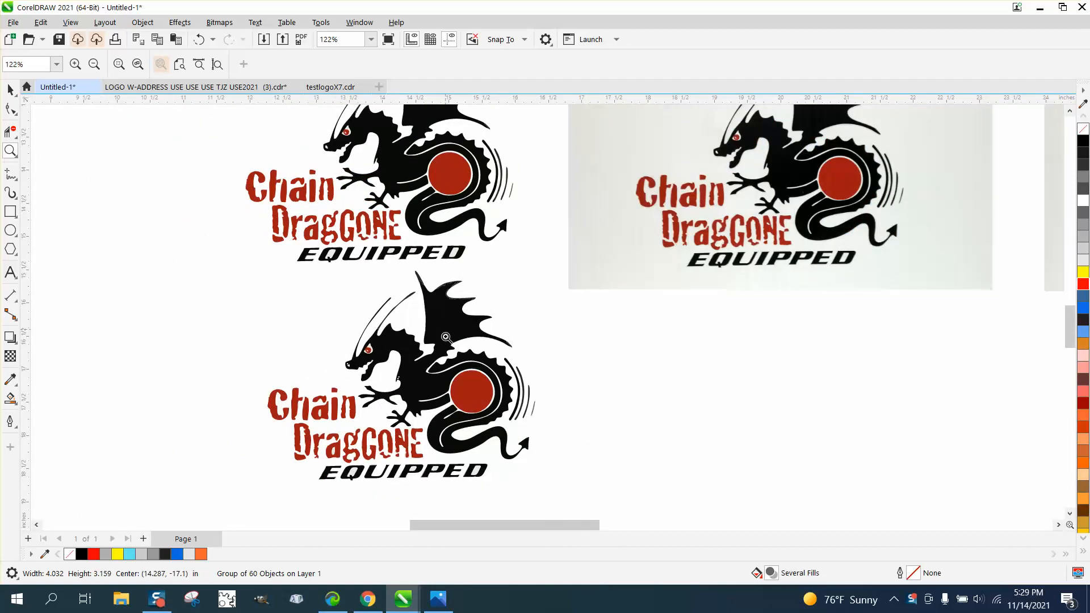
{"action": "left_click_drag", "start_coordinate": [279, 420], "coordinate": [547, 498]}
{"action": "left_click_drag", "start_coordinate": [494, 339], "coordinate": [721, 418]}
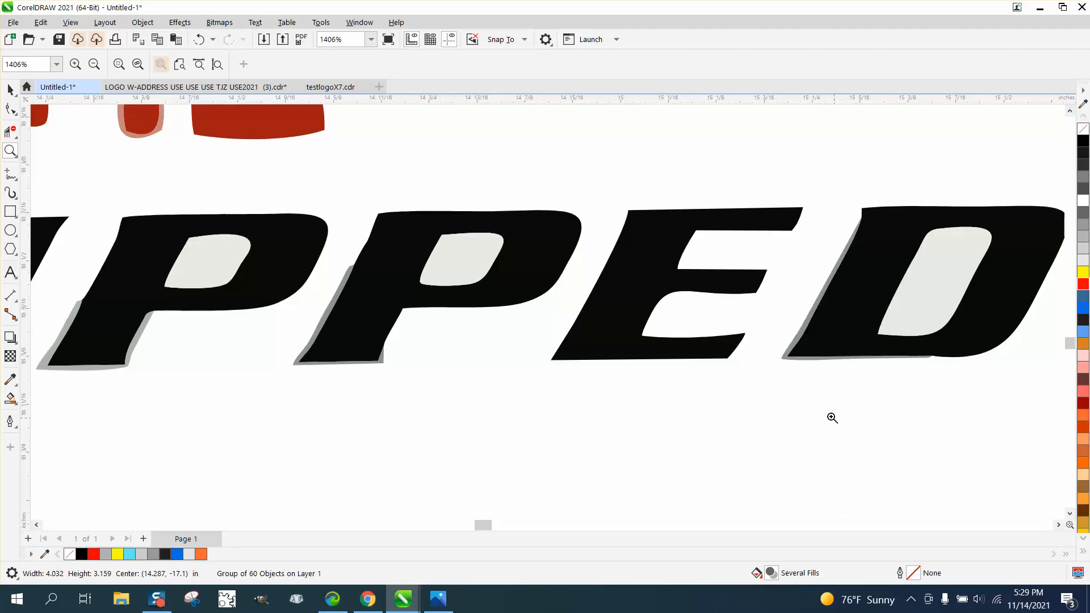
{"action": "right_click", "coordinate": [221, 259]}
{"action": "scroll", "coordinate": [238, 263], "scroll_direction": "down", "scroll_amount": 3}
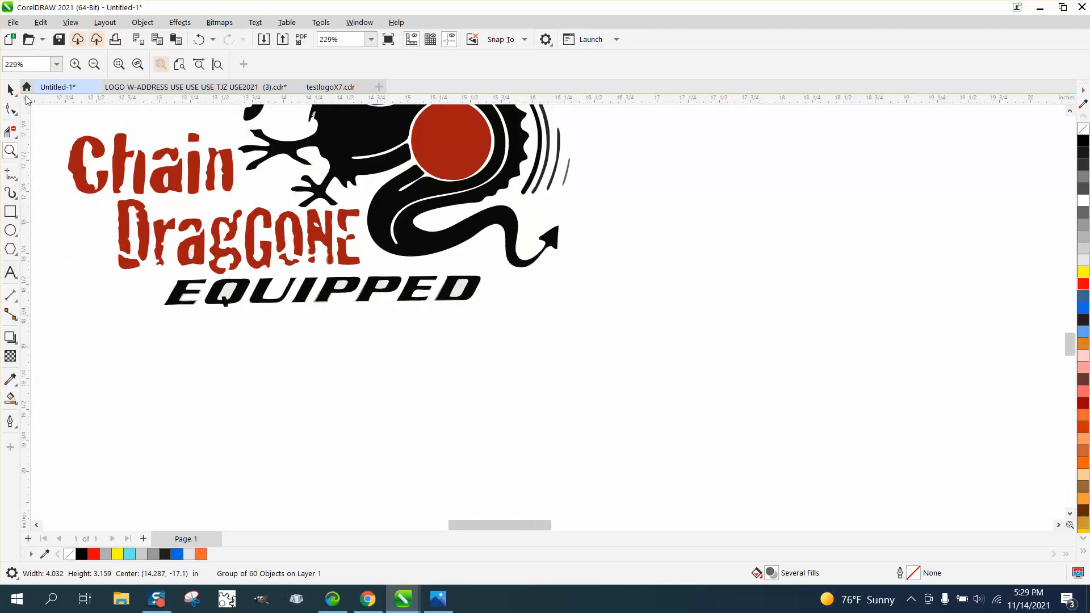
Step: Ungroup the traced logo into its separate objects
{"action": "left_click", "coordinate": [11, 91]}
{"action": "left_click", "coordinate": [142, 22]}
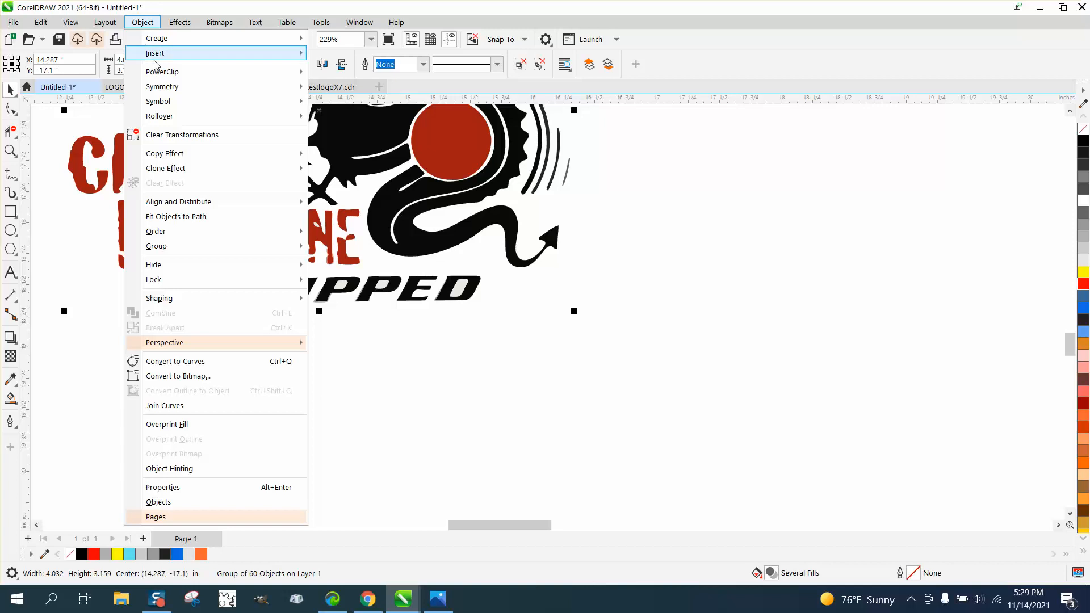
{"action": "mouse_move", "coordinate": [185, 247]}
{"action": "left_click", "coordinate": [350, 264]}
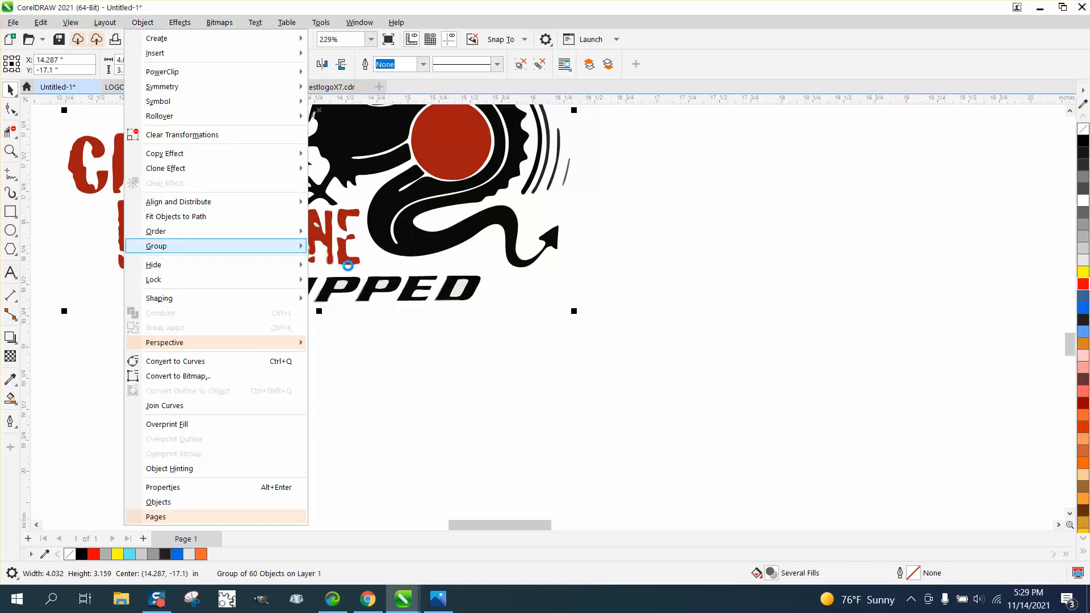
{"action": "left_click", "coordinate": [384, 379]}
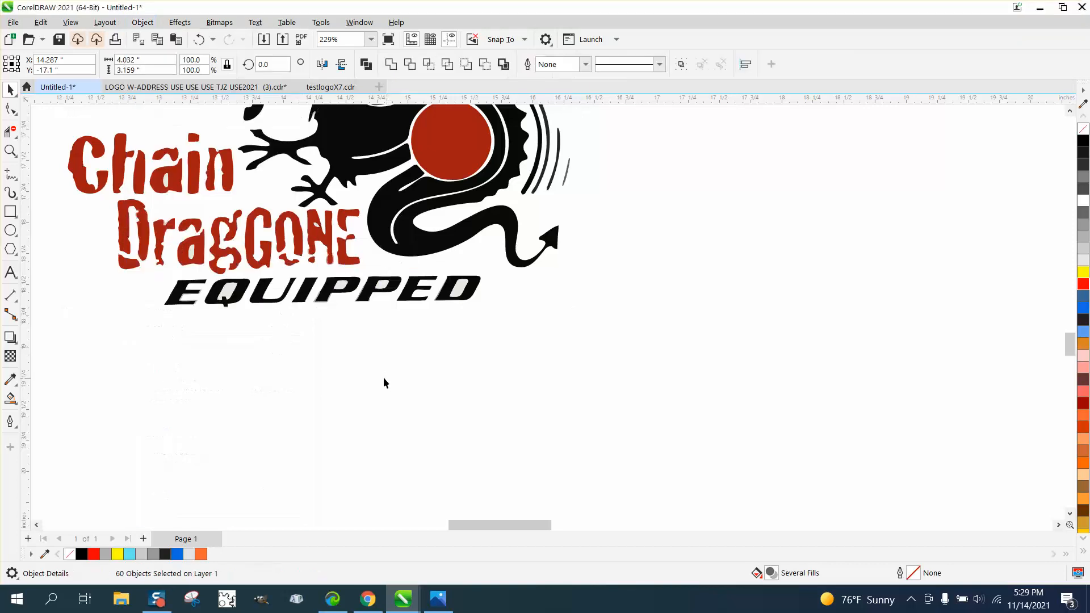
Step: Delete the light grey shapes filling the openings of the Q, P and D letters in EQUIPPED
{"action": "left_click", "coordinate": [230, 294]}
{"action": "left_click", "coordinate": [306, 298]}
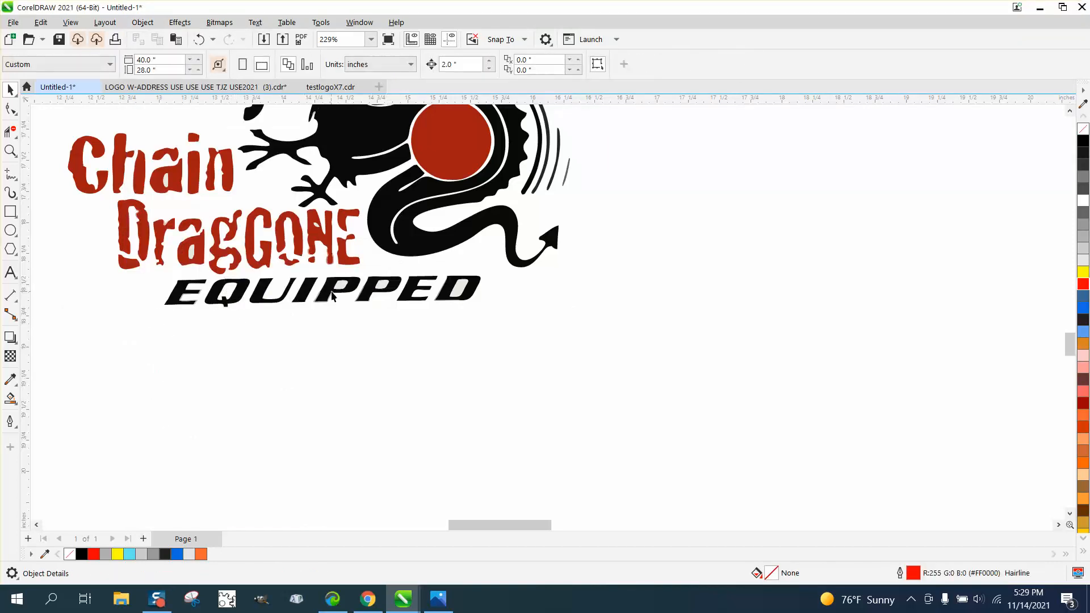
{"action": "left_click", "coordinate": [460, 286]}
{"action": "key", "text": "Delete"}
Step: Delete the grey edge slivers behind both P letters of EQUIPPED
{"action": "left_click", "coordinate": [11, 150]}
{"action": "left_click_drag", "start_coordinate": [298, 267], "coordinate": [426, 324]}
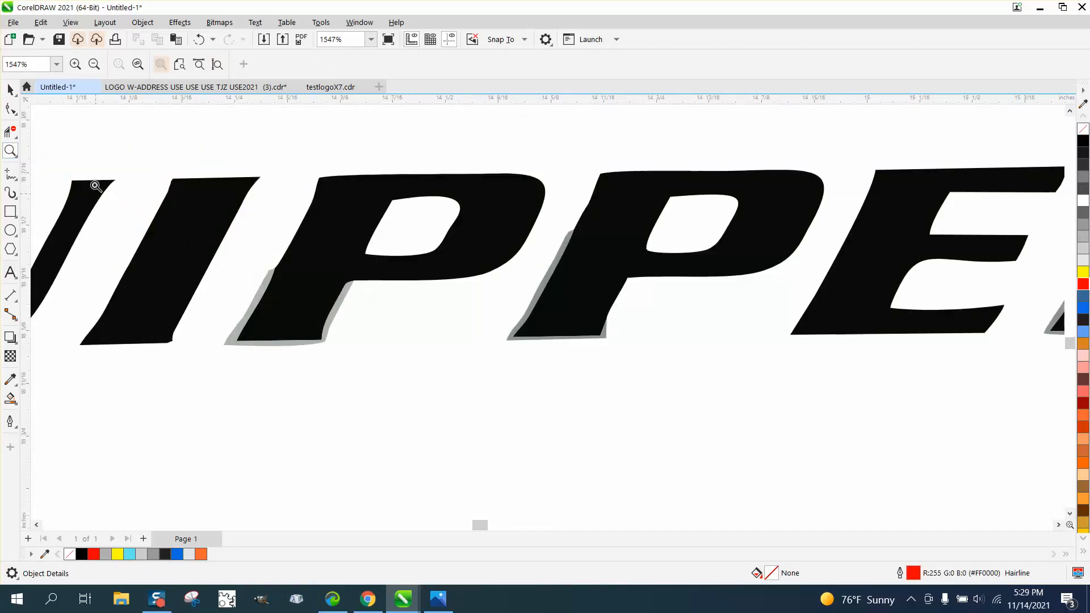
{"action": "left_click", "coordinate": [10, 90]}
{"action": "left_click", "coordinate": [228, 343]}
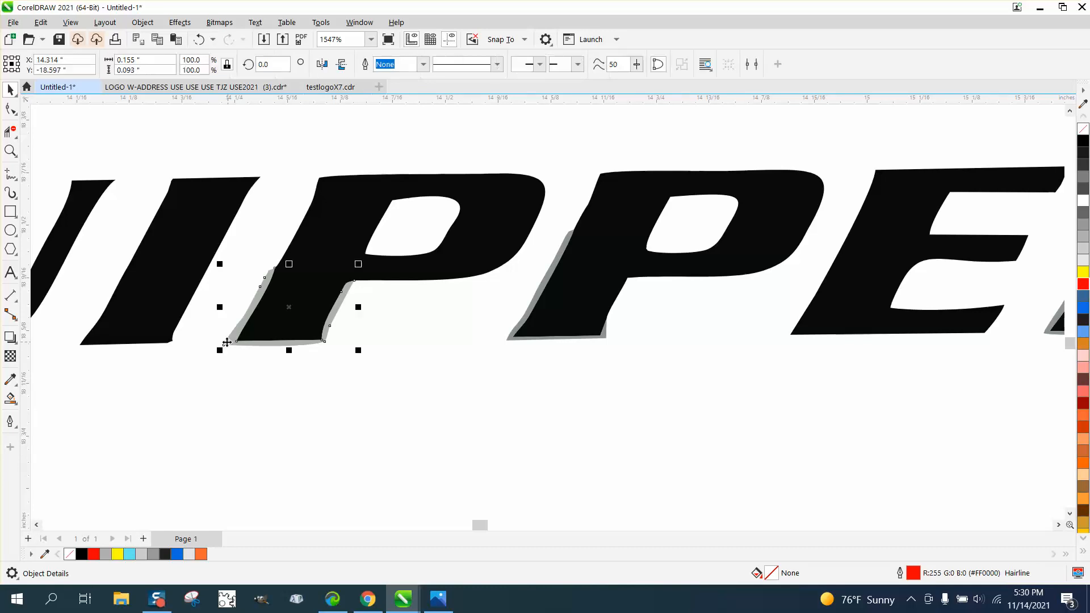
{"action": "key", "text": "Delete"}
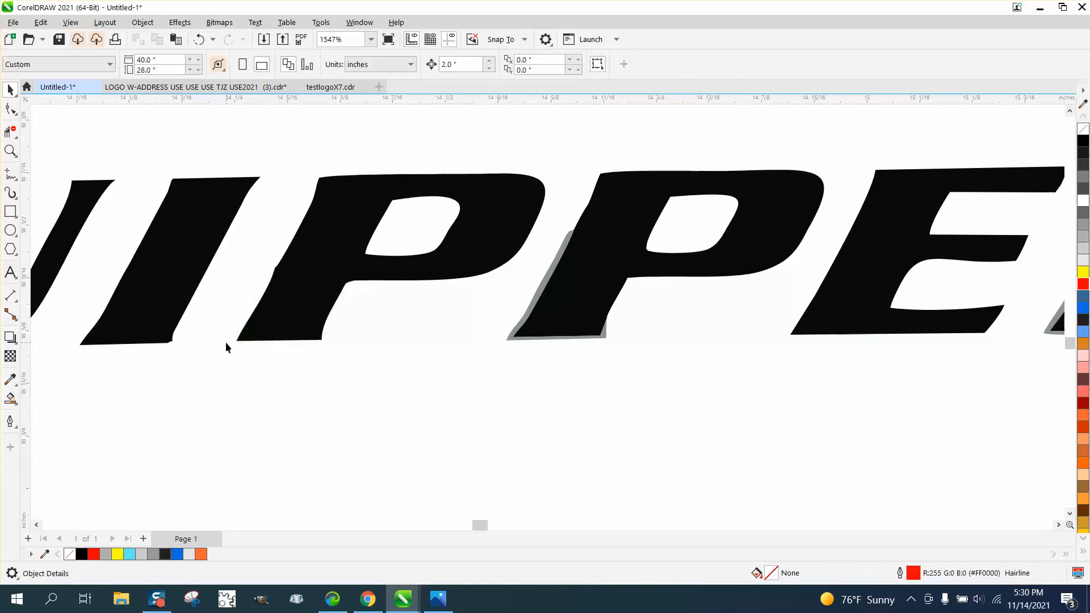
{"action": "left_click", "coordinate": [543, 288]}
{"action": "key", "text": "Delete"}
Step: Delete the grey edge slivers behind the D and around the first E of EQUIPPED
{"action": "scroll", "coordinate": [397, 341], "scroll_direction": "down", "scroll_amount": 2}
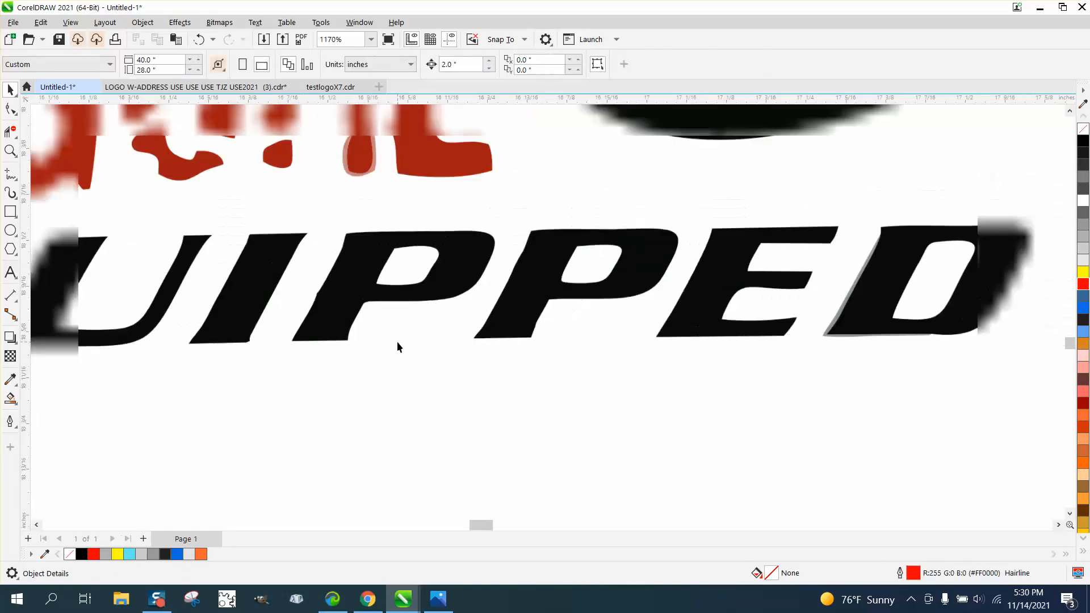
{"action": "left_click", "coordinate": [842, 315]}
{"action": "key", "text": "Delete"}
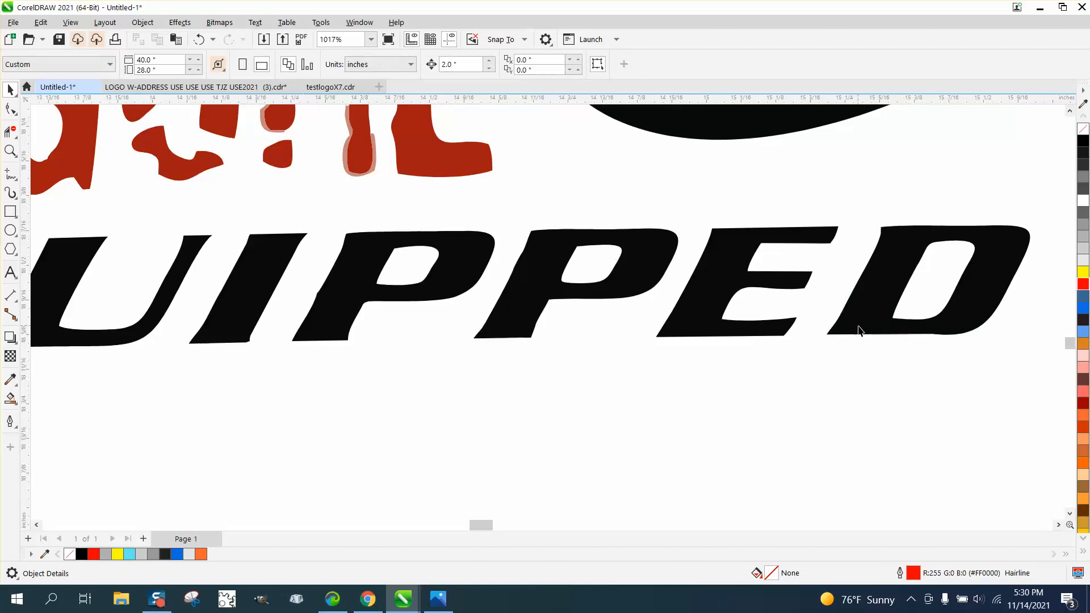
{"action": "scroll", "coordinate": [859, 331], "scroll_direction": "down", "scroll_amount": 3}
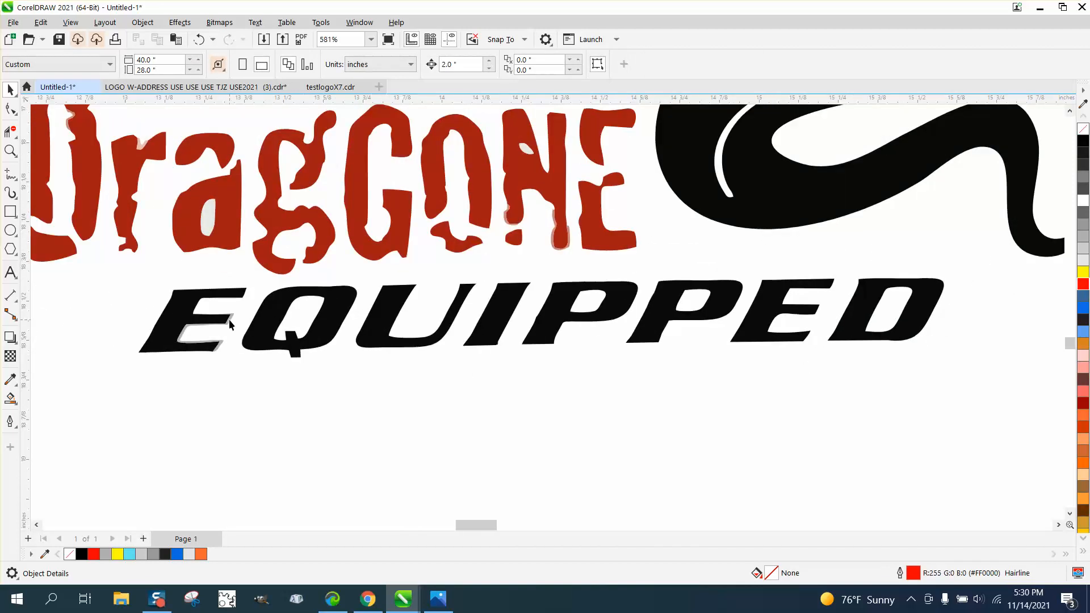
{"action": "left_click", "coordinate": [230, 319]}
{"action": "key", "text": "Delete"}
Step: Remove the fill from all EQUIPPED letters and give them a red outline
{"action": "left_click_drag", "start_coordinate": [121, 266], "coordinate": [953, 383]}
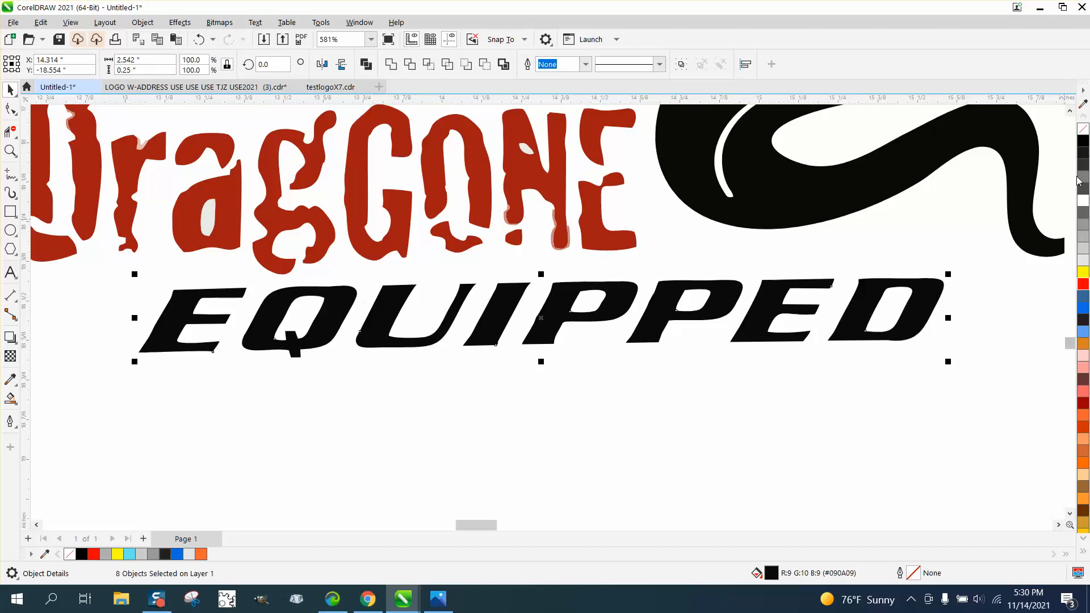
{"action": "left_click", "coordinate": [1084, 130]}
{"action": "right_click", "coordinate": [1084, 284]}
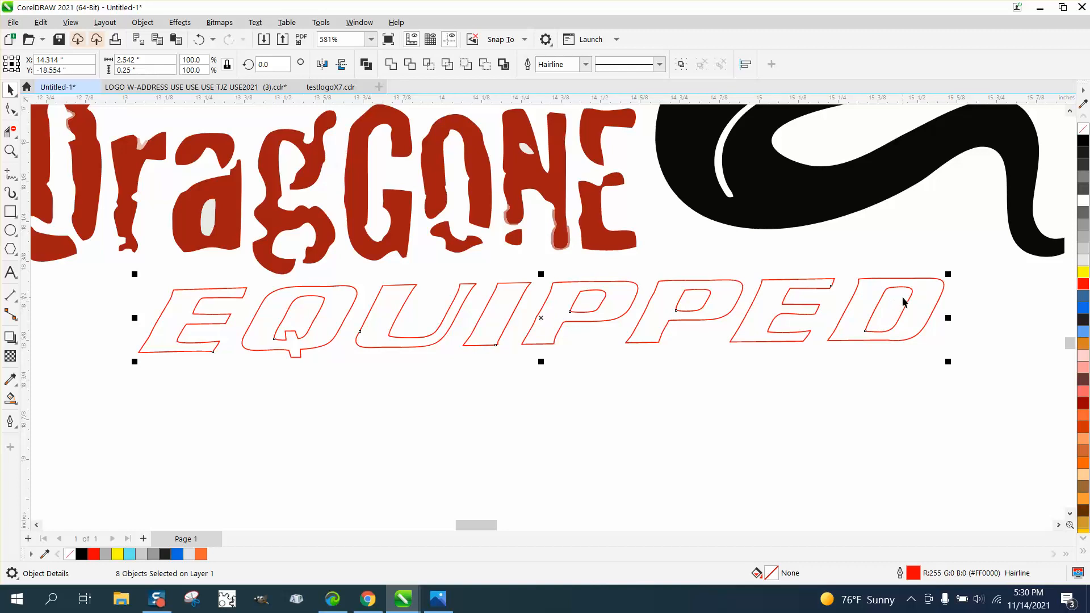
Step: Try deleting the node on the lower edge of the D in EQUIPPED, and undo the deletion
{"action": "left_click", "coordinate": [10, 150]}
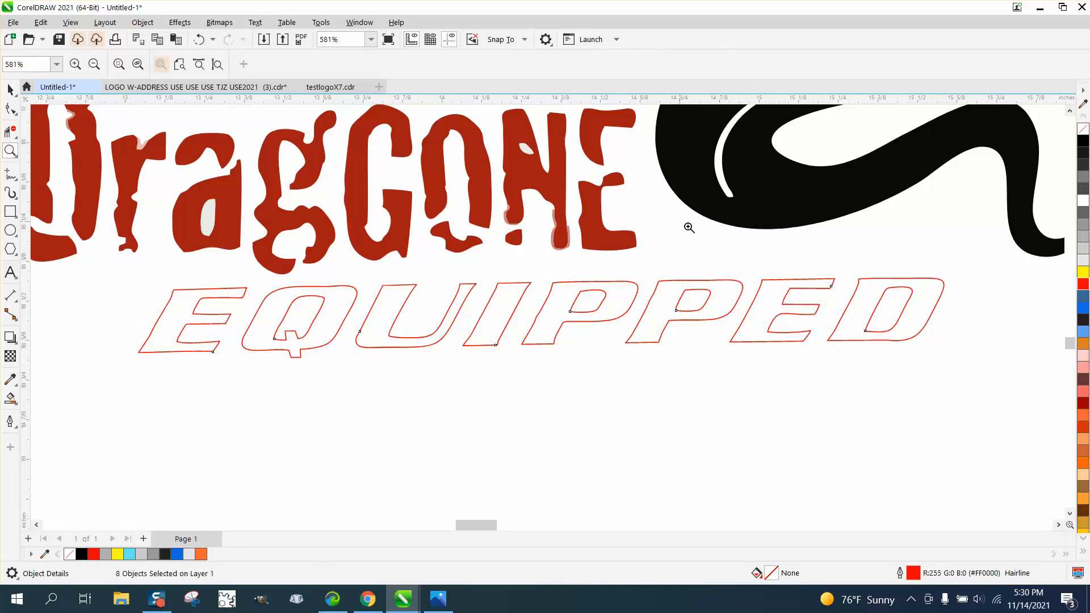
{"action": "scroll", "coordinate": [965, 298], "scroll_direction": "up", "scroll_amount": 4}
{"action": "scroll", "coordinate": [382, 309], "scroll_direction": "down", "scroll_amount": 3}
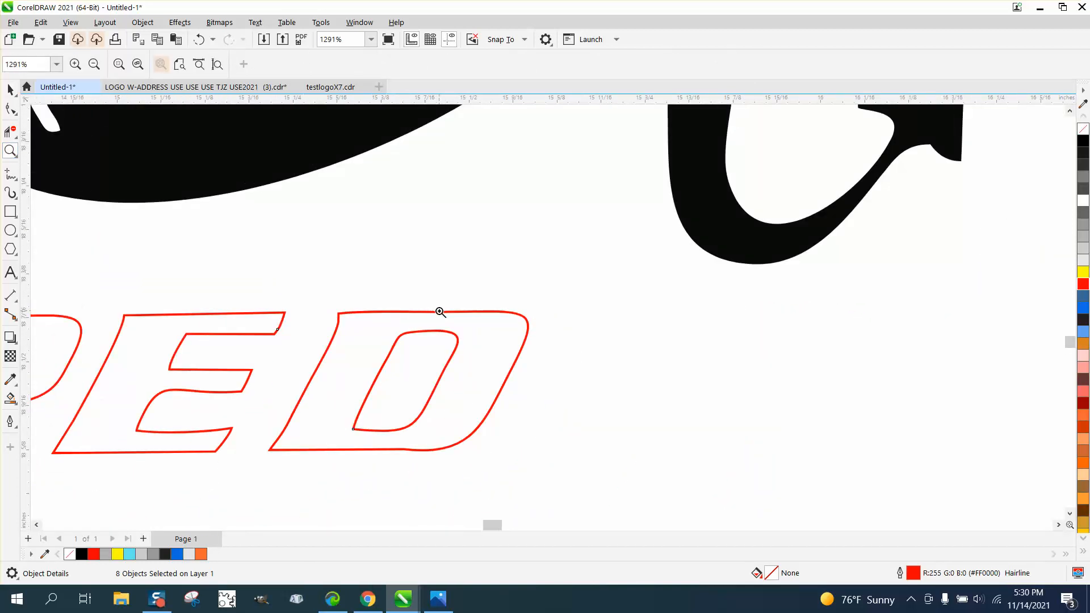
{"action": "left_click", "coordinate": [10, 108]}
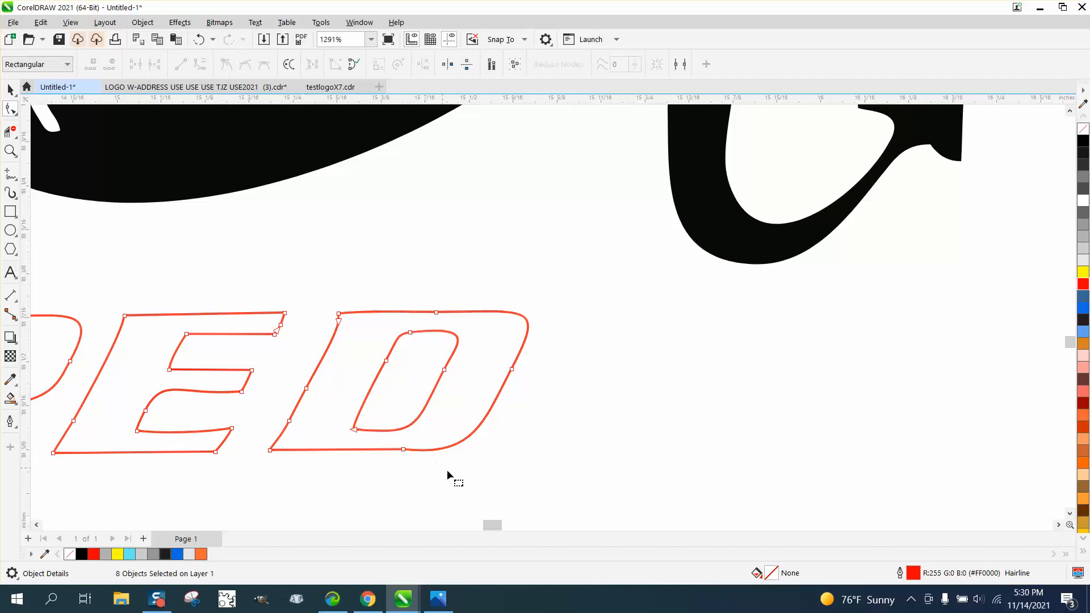
{"action": "double_click", "coordinate": [401, 451]}
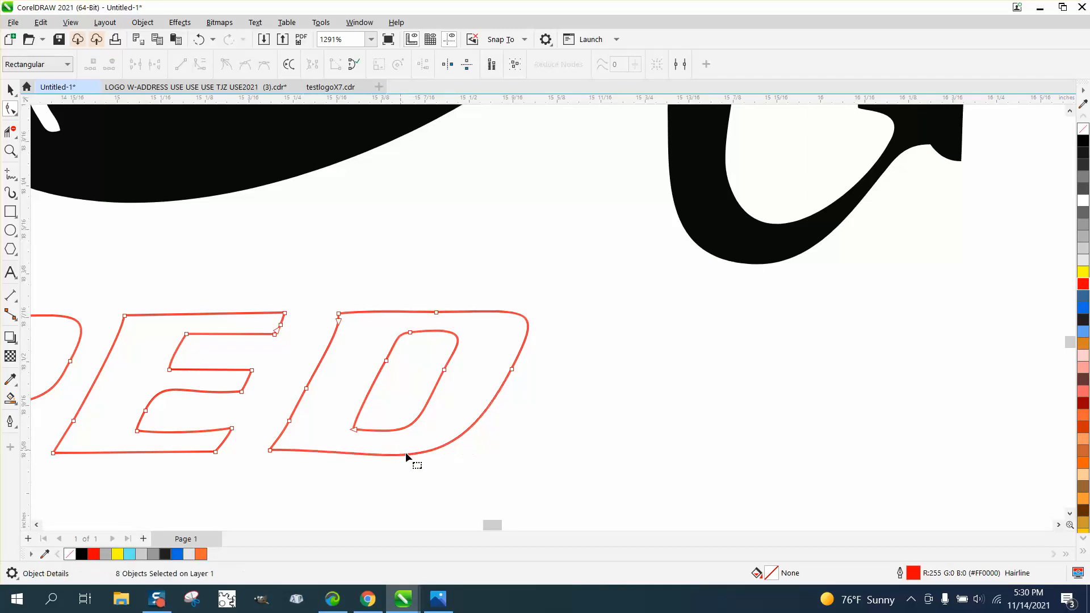
{"action": "left_click", "coordinate": [199, 39]}
Step: Fill the EQUIPPED letters with solid black and remove their outline
{"action": "scroll", "coordinate": [568, 358], "scroll_direction": "down", "scroll_amount": 4}
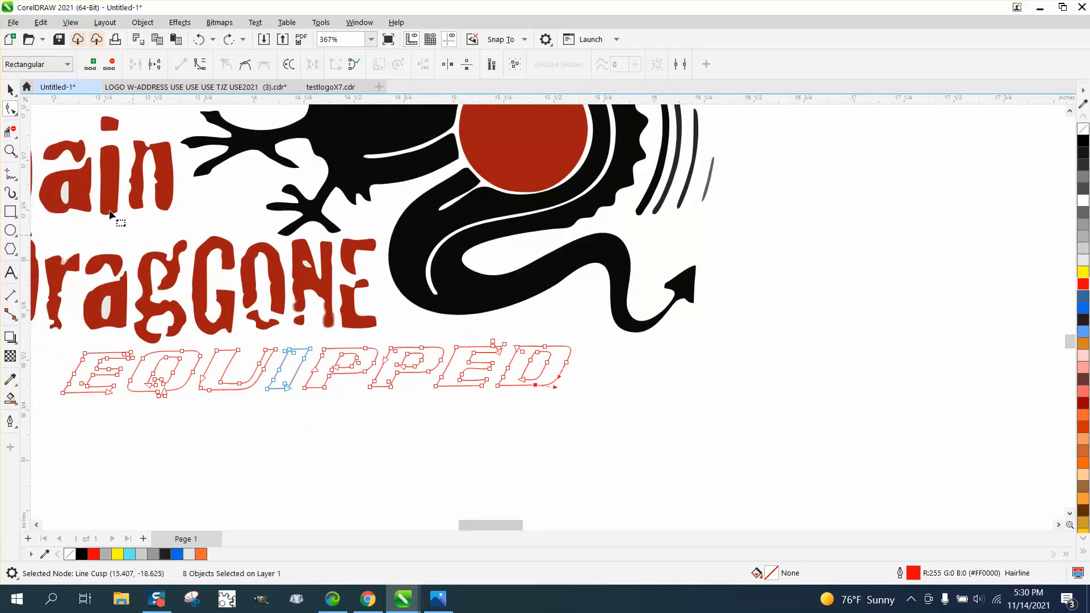
{"action": "left_click", "coordinate": [10, 90]}
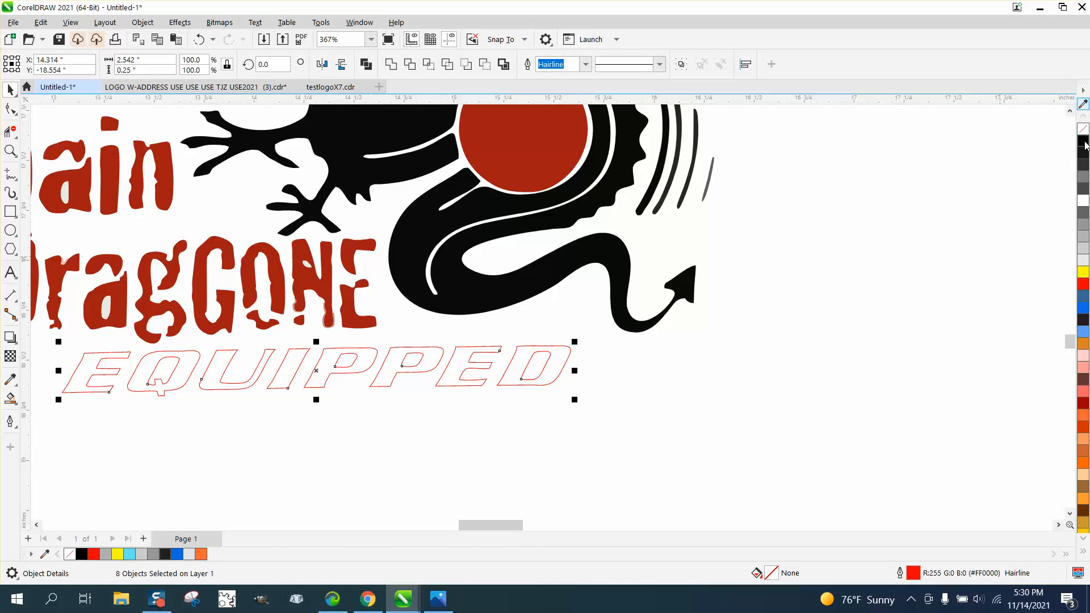
{"action": "left_click", "coordinate": [1084, 137]}
{"action": "right_click", "coordinate": [1083, 130]}
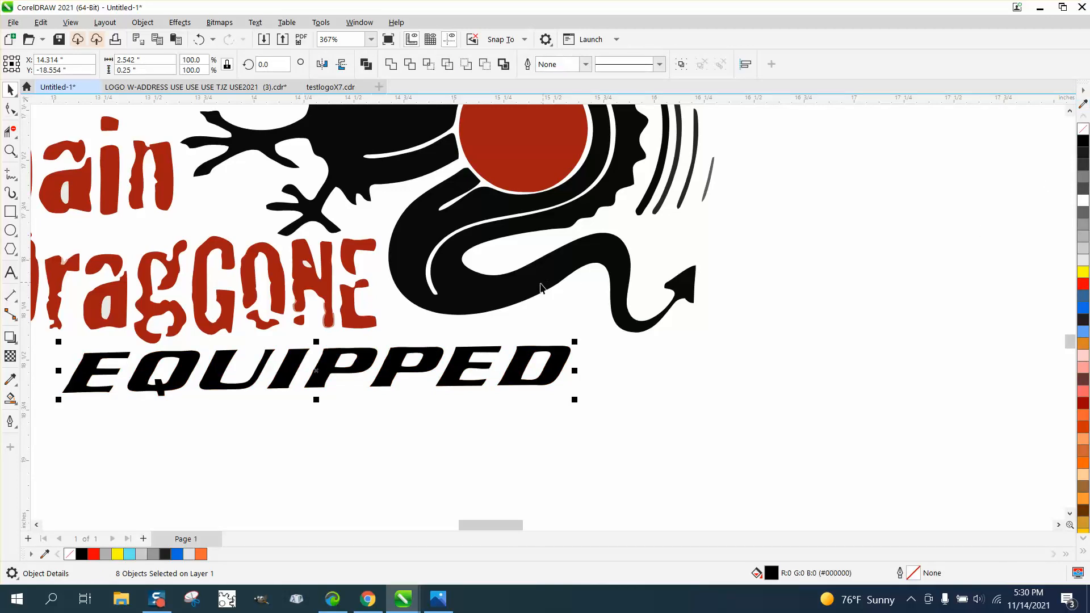
Step: Delete the pale red slivers on the inner edge of the D and in the notch of the r in DragGONE
{"action": "scroll", "coordinate": [541, 287], "scroll_direction": "down", "scroll_amount": 1}
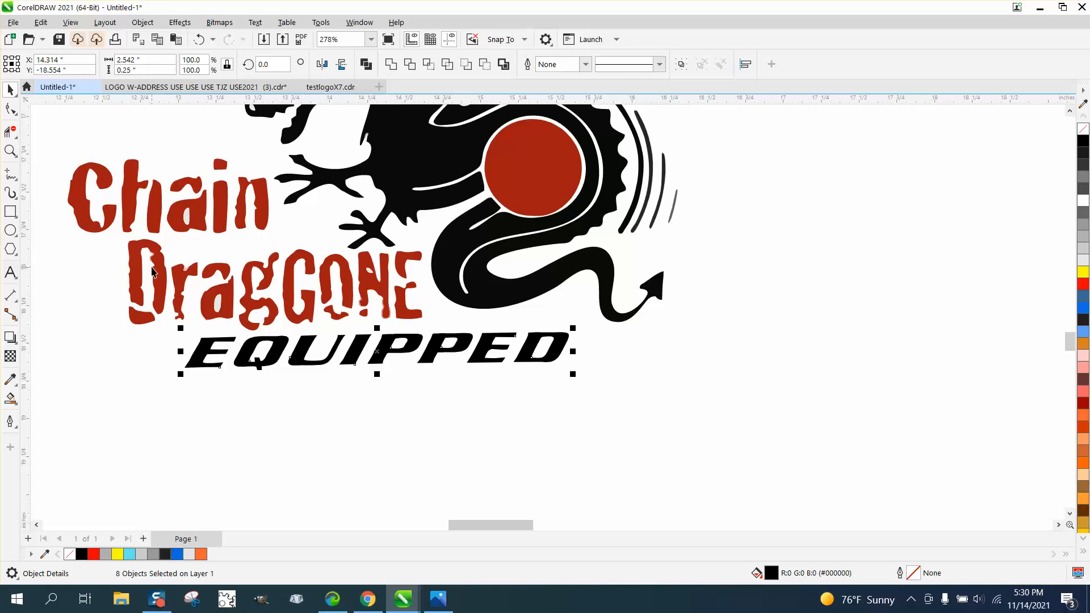
{"action": "left_click", "coordinate": [10, 150]}
{"action": "left_click_drag", "start_coordinate": [154, 236], "coordinate": [211, 278]}
{"action": "left_click", "coordinate": [10, 90]}
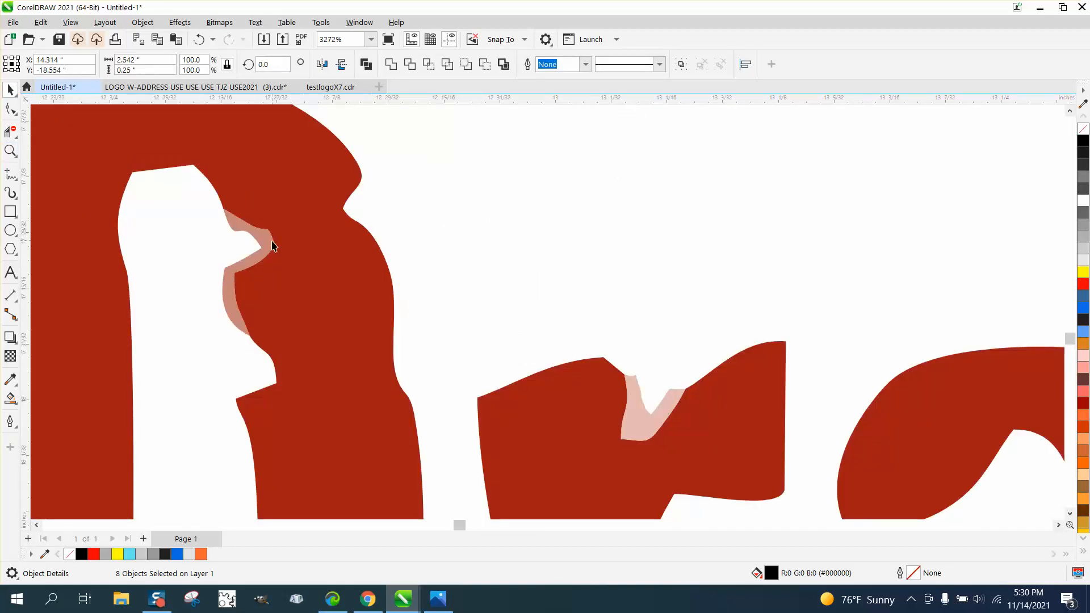
{"action": "left_click", "coordinate": [275, 257]}
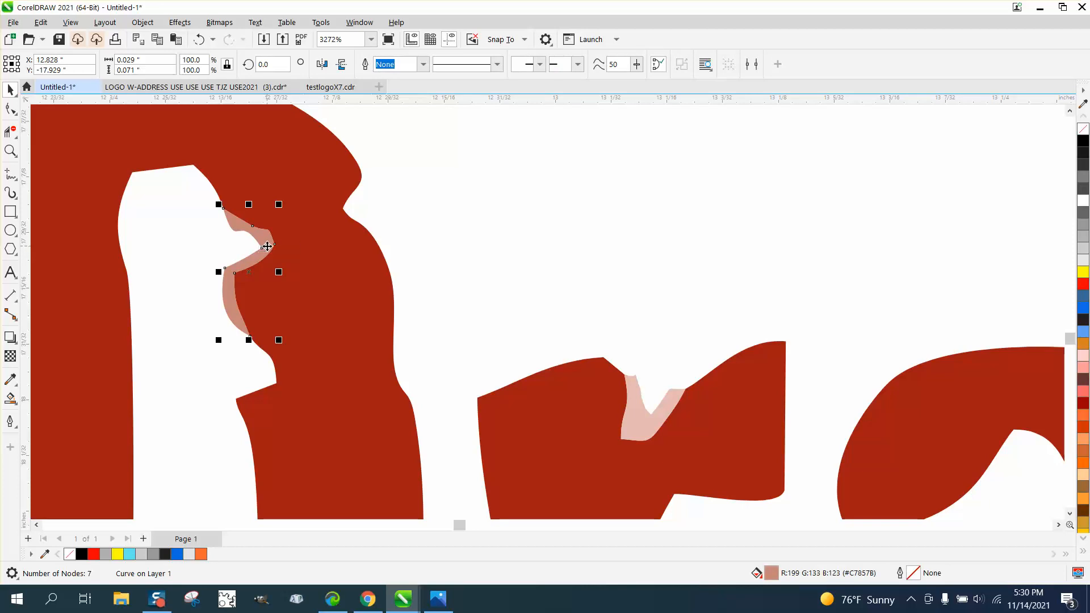
{"action": "key", "text": "Delete"}
{"action": "left_click", "coordinate": [634, 408]}
{"action": "key", "text": "Delete"}
{"action": "scroll", "coordinate": [492, 268], "scroll_direction": "down", "scroll_amount": 5}
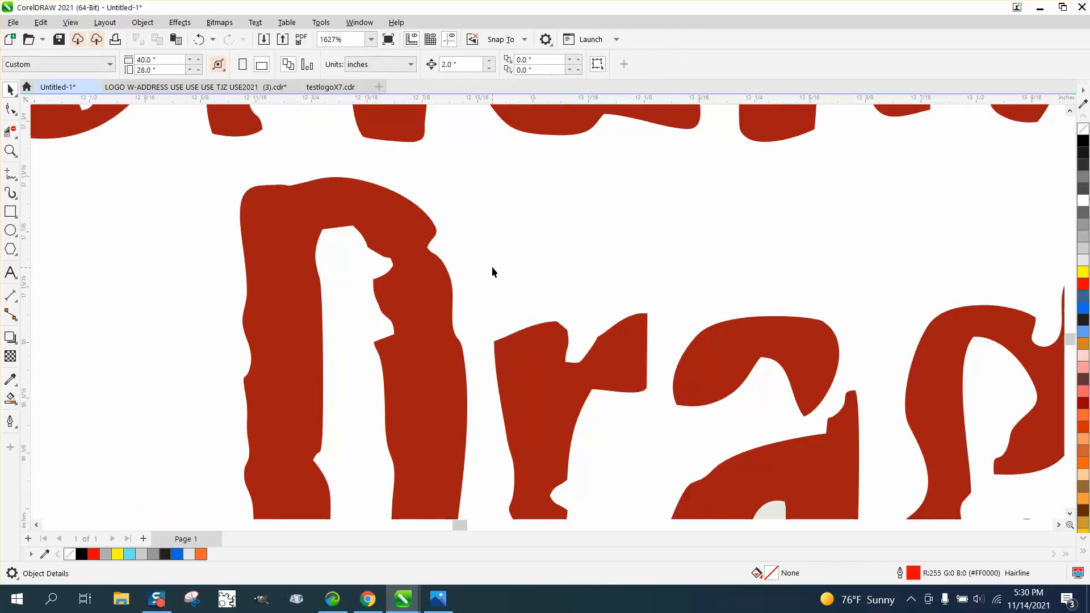
{"action": "scroll", "coordinate": [642, 278], "scroll_direction": "down", "scroll_amount": 2}
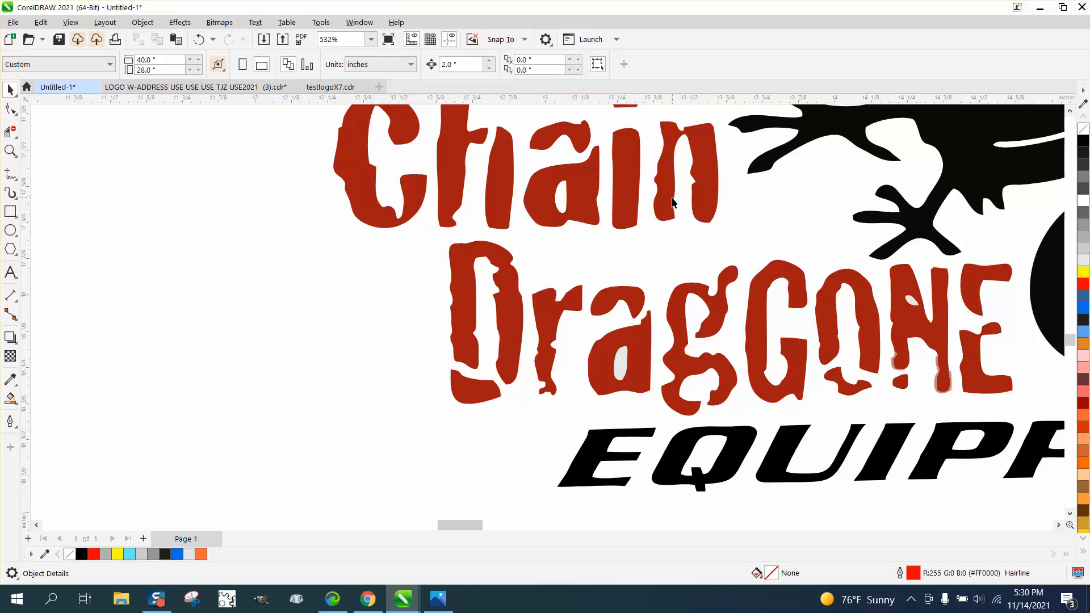
Step: Delete the pale shape inside the a of DragGONE, the speck in the N and the pale slivers around the N's lower ends
{"action": "left_click", "coordinate": [624, 364]}
{"action": "key", "text": "Delete"}
{"action": "left_click", "coordinate": [911, 305]}
{"action": "key", "text": "Delete"}
{"action": "left_click", "coordinate": [897, 369]}
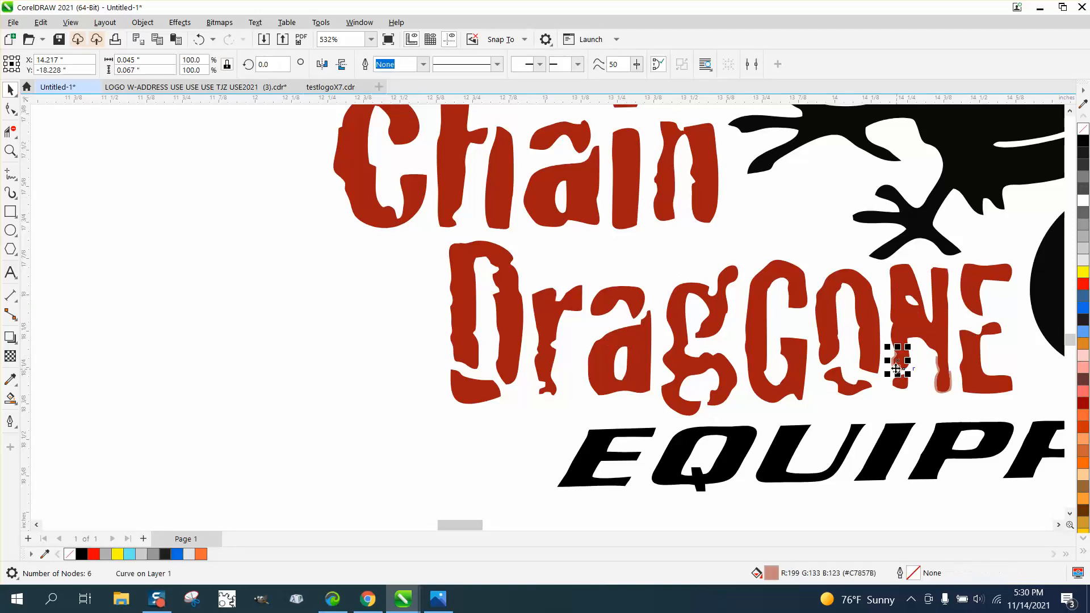
{"action": "key", "text": "Delete"}
{"action": "left_click", "coordinate": [949, 379]}
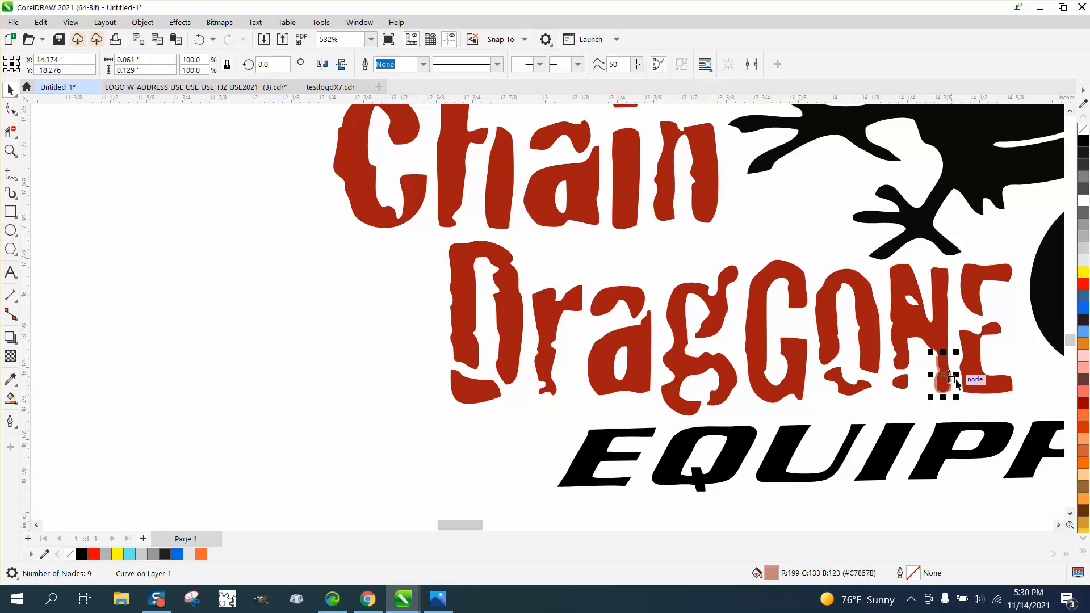
{"action": "key", "text": "Delete"}
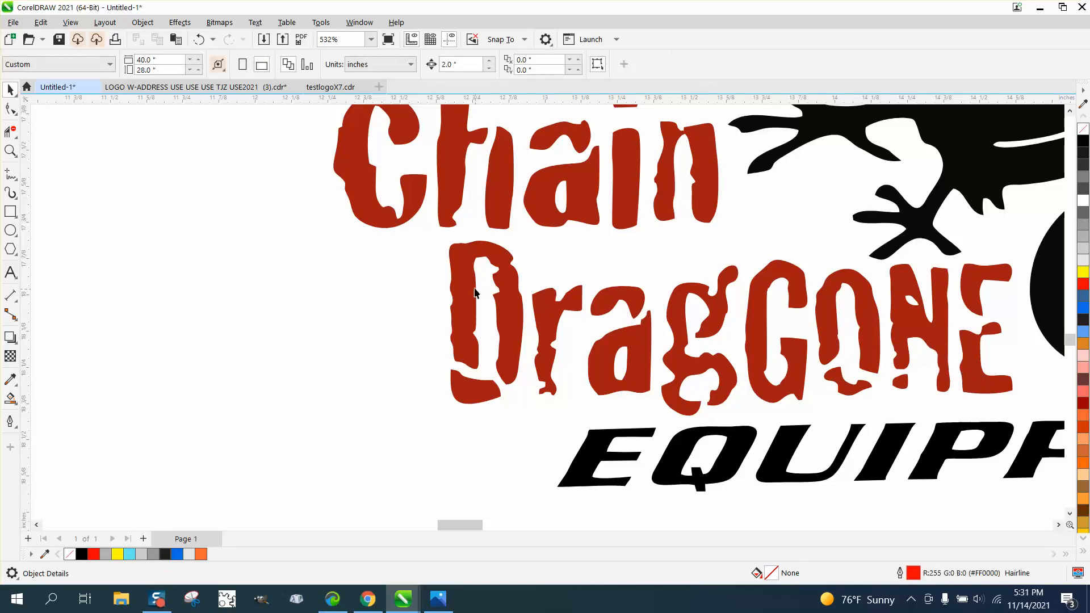
Step: Set the nudge distance to 8 inches and move the red circle left out of the dragon's coiled tail by that distance
{"action": "scroll", "coordinate": [475, 293], "scroll_direction": "down", "scroll_amount": 5}
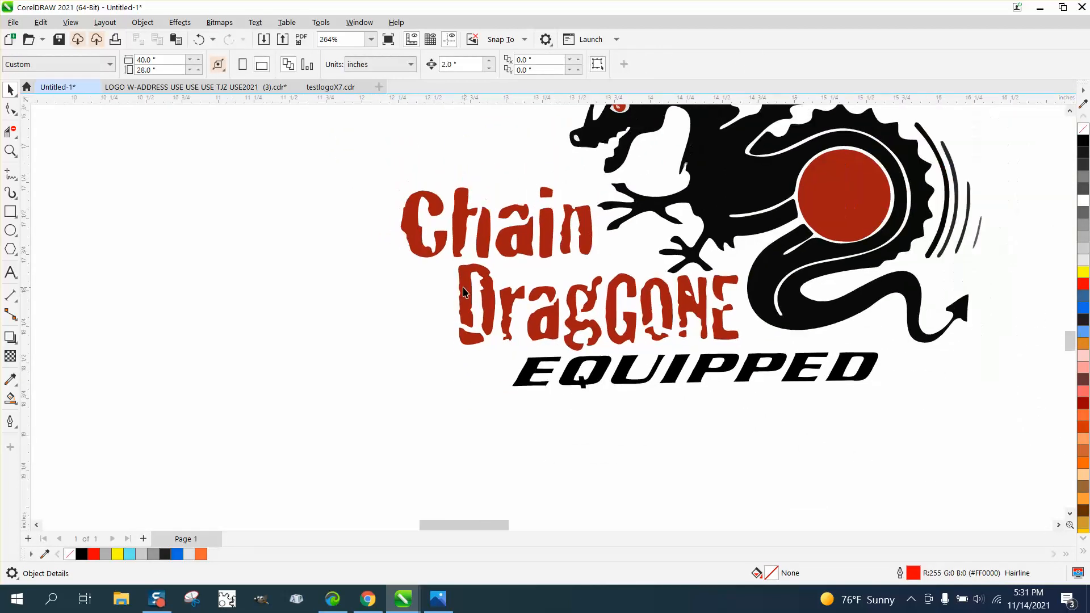
{"action": "left_click", "coordinate": [847, 185]}
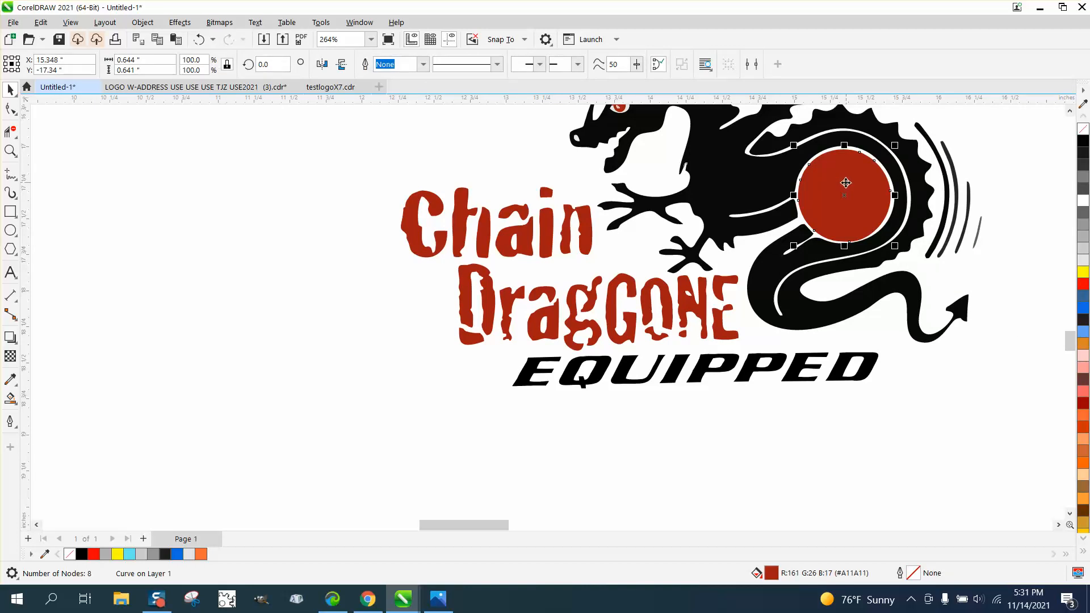
{"action": "left_click", "coordinate": [353, 183]}
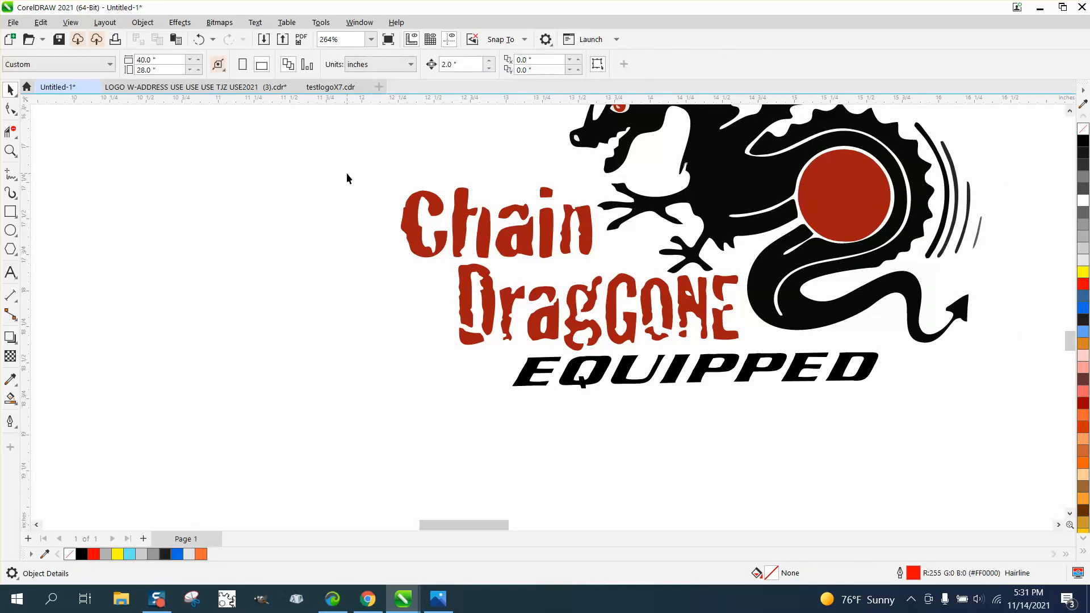
{"action": "left_click_drag", "start_coordinate": [458, 65], "coordinate": [393, 68]}
{"action": "type", "text": "8"}
{"action": "left_click", "coordinate": [855, 194]}
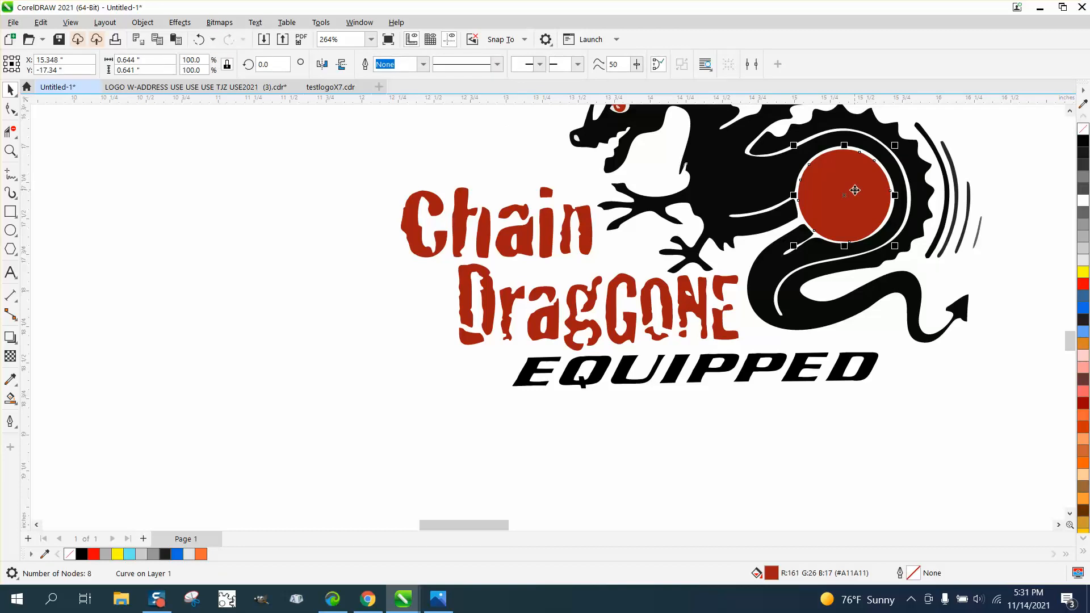
{"action": "key", "text": "Left"}
{"action": "scroll", "coordinate": [775, 236], "scroll_direction": "down", "scroll_amount": 2}
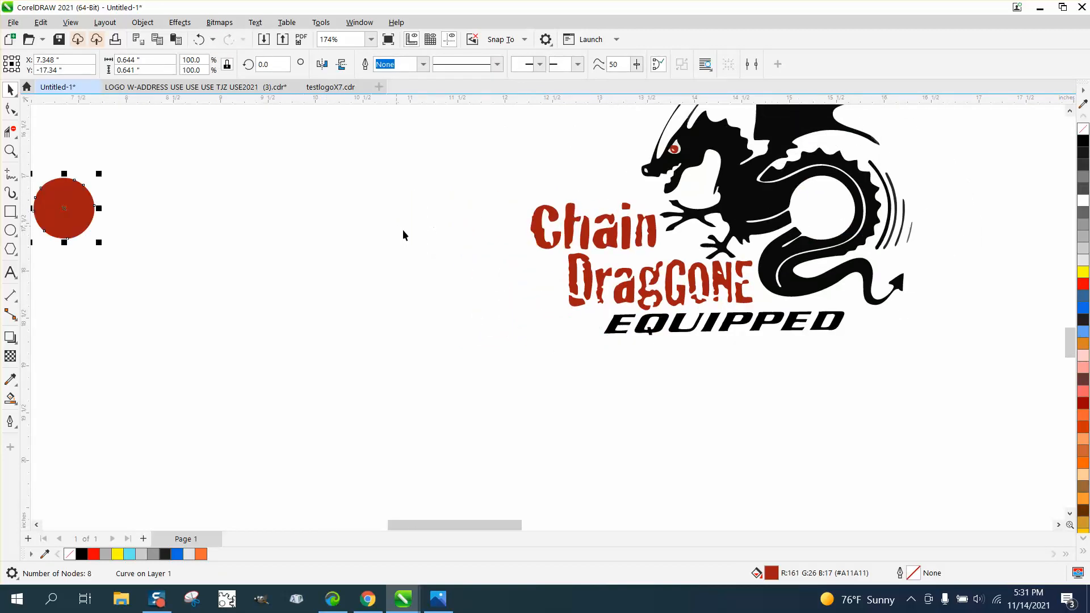
Step: Delete the pale shape around the dragon's eye, the speck inside the red pupil and the pale shape in the nostril
{"action": "left_click", "coordinate": [10, 150]}
{"action": "right_click", "coordinate": [551, 183]}
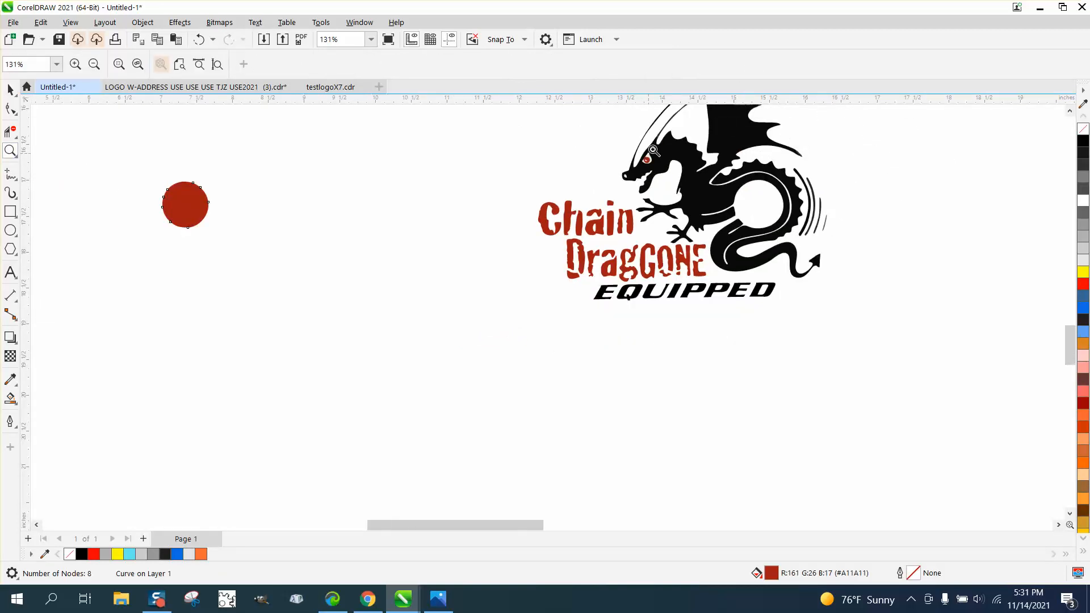
{"action": "right_click", "coordinate": [662, 155]}
{"action": "left_click_drag", "start_coordinate": [630, 118], "coordinate": [770, 188]}
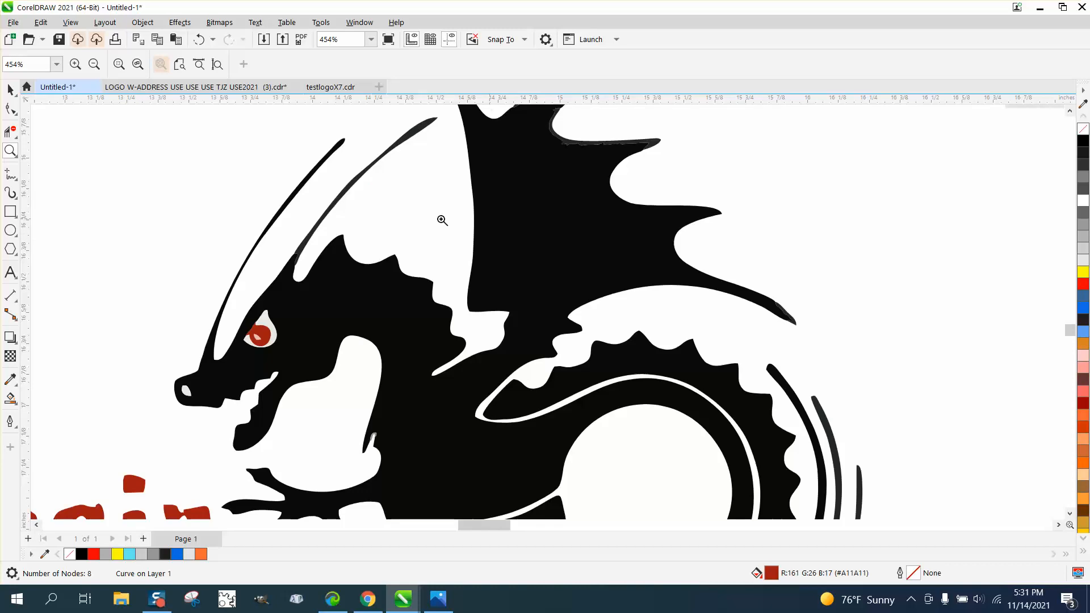
{"action": "left_click", "coordinate": [11, 89]}
{"action": "left_click", "coordinate": [103, 148]}
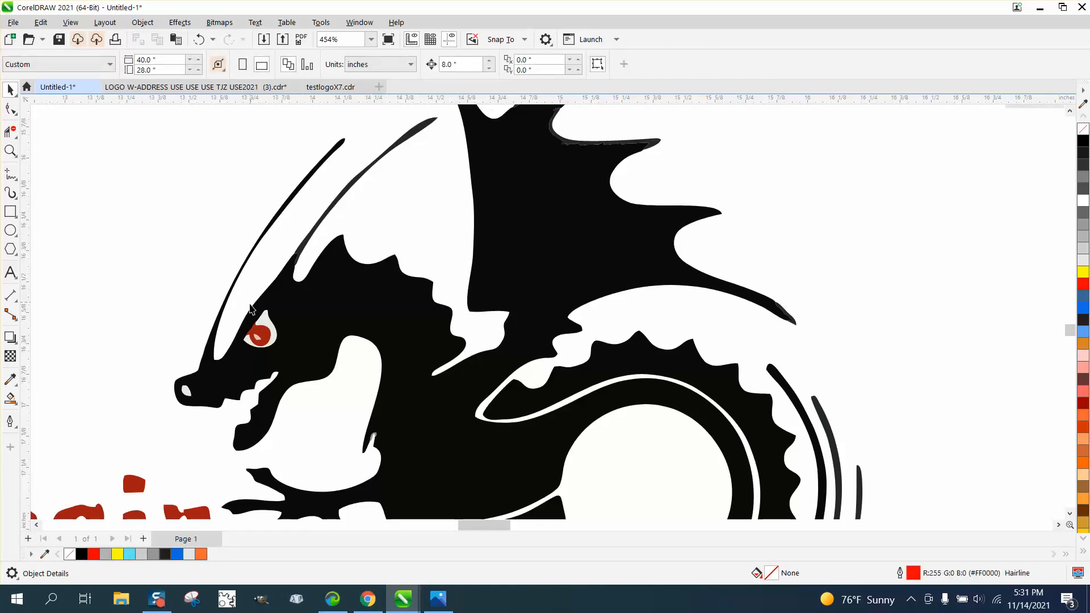
{"action": "left_click", "coordinate": [264, 317]}
{"action": "key", "text": "Delete"}
{"action": "left_click", "coordinate": [258, 338]}
{"action": "key", "text": "Delete"}
{"action": "left_click", "coordinate": [187, 391]}
{"action": "key", "text": "Delete"}
Step: Clear all the red Chain DragGONE letters away from the traced dragon, including the remaining g
{"action": "scroll", "coordinate": [205, 382], "scroll_direction": "down", "scroll_amount": 2}
{"action": "left_click", "coordinate": [10, 150]}
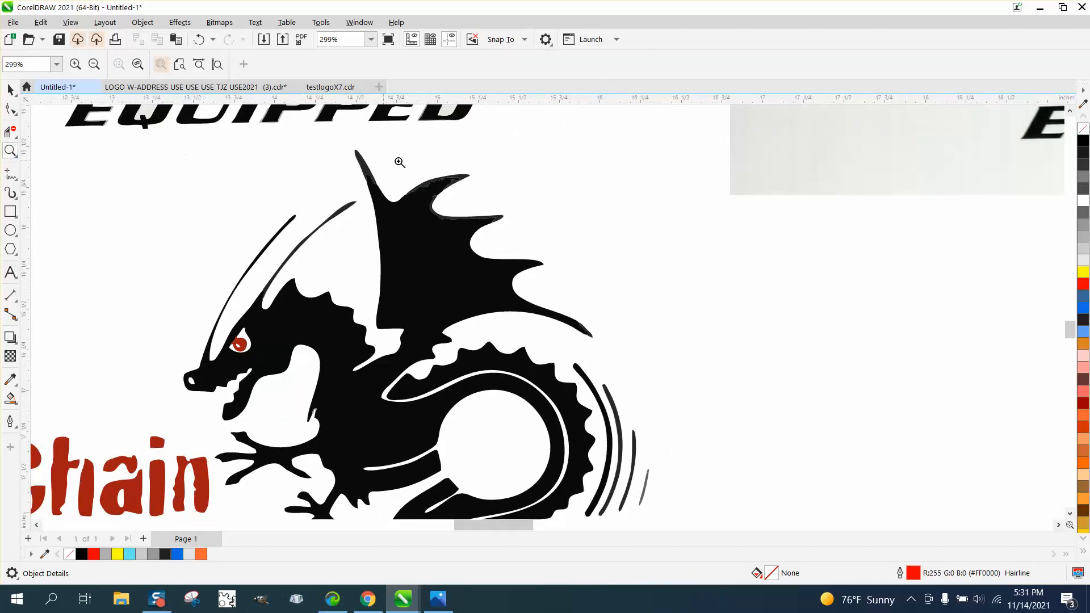
{"action": "left_click_drag", "start_coordinate": [388, 174], "coordinate": [554, 282]}
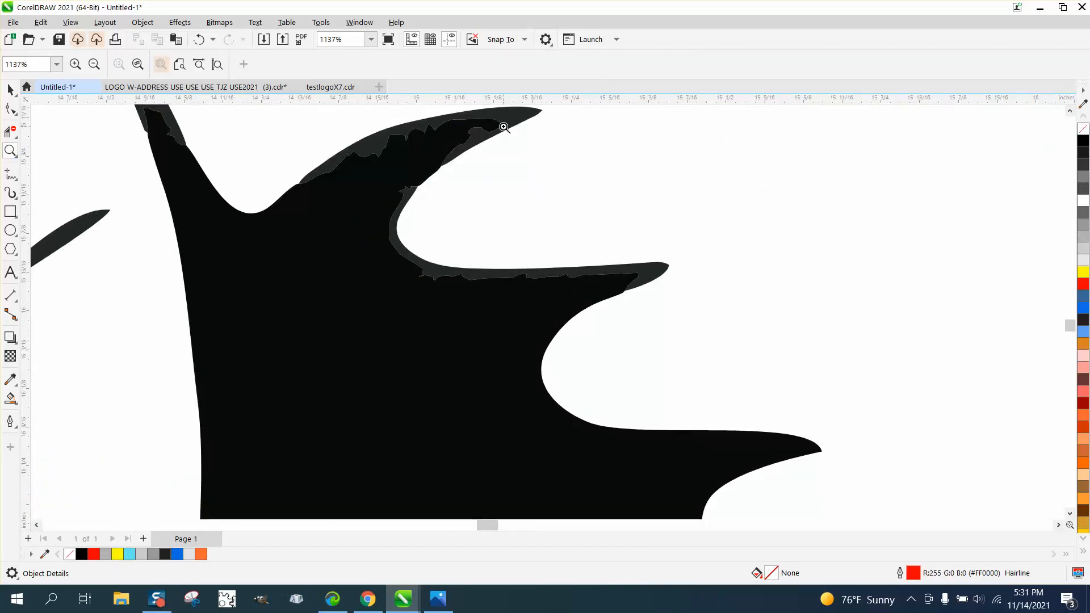
{"action": "scroll", "coordinate": [390, 173], "scroll_direction": "down", "scroll_amount": 2}
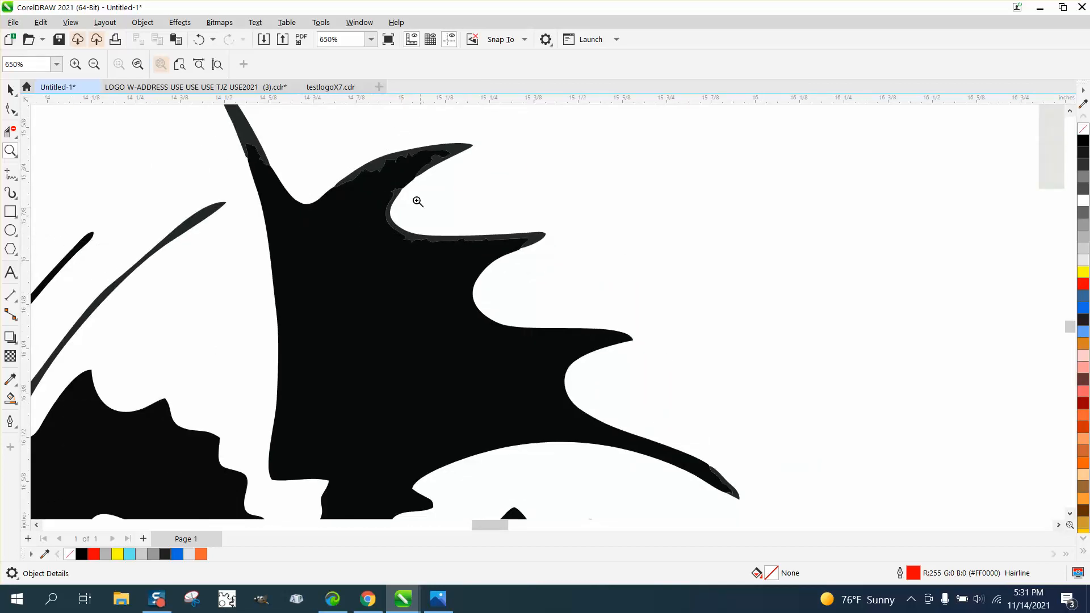
{"action": "scroll", "coordinate": [488, 250], "scroll_direction": "down", "scroll_amount": 5}
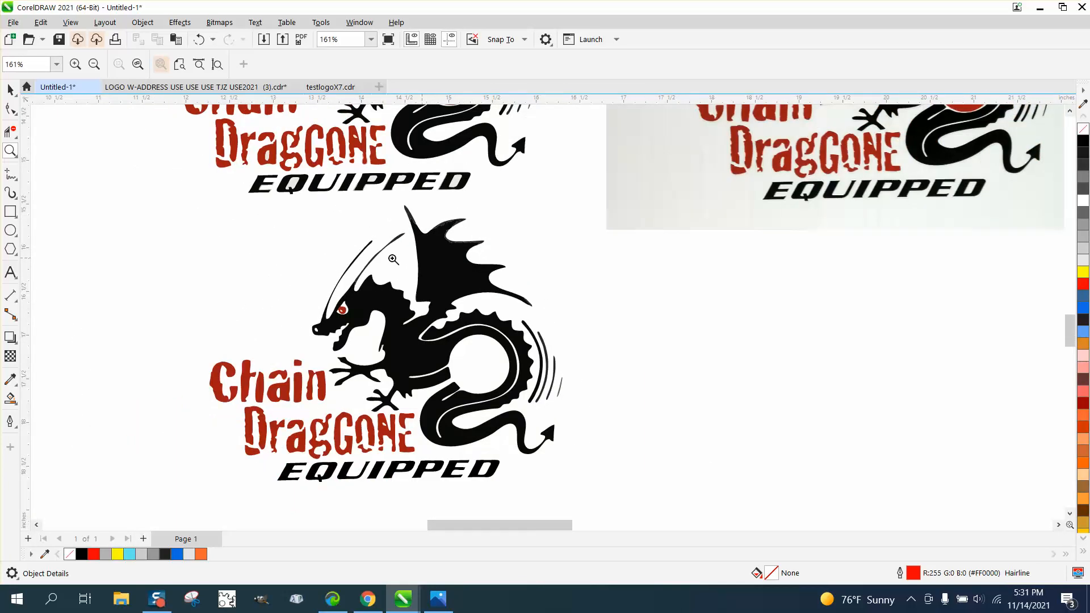
{"action": "left_click", "coordinate": [10, 89]}
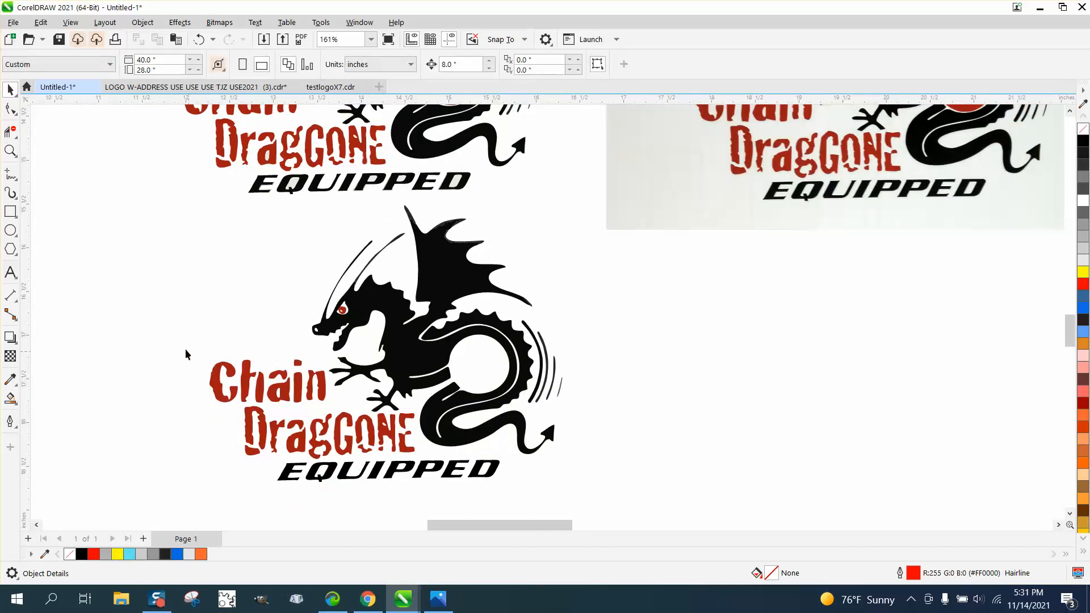
{"action": "left_click_drag", "start_coordinate": [318, 423], "coordinate": [418, 458]}
{"action": "key", "text": "Delete"}
{"action": "key", "text": "Delete"}
{"action": "left_click", "coordinate": [321, 438]}
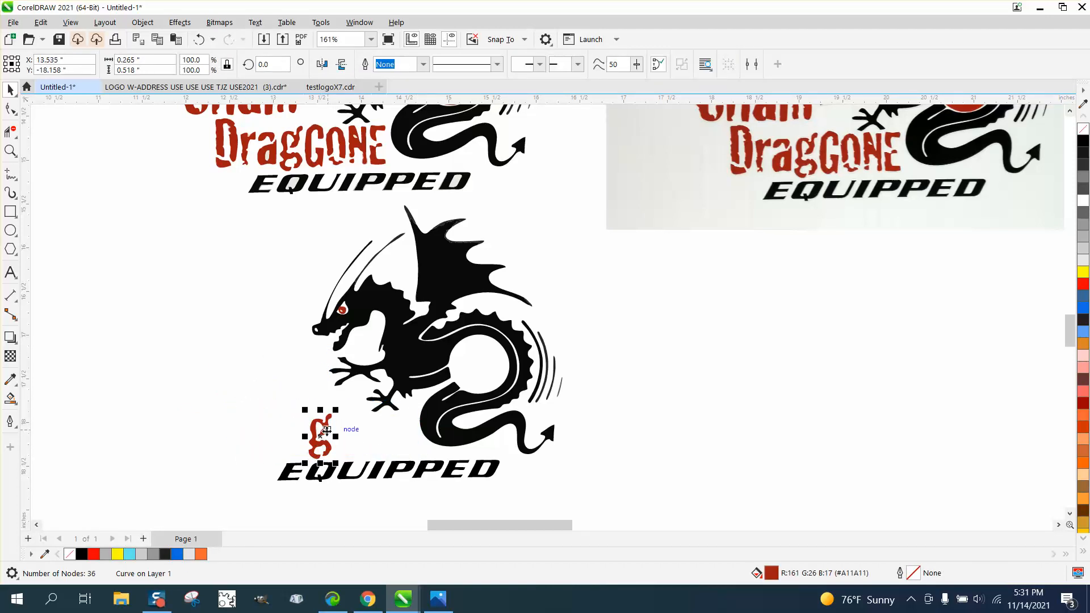
{"action": "key", "text": "Delete"}
Step: Move the EQUIPPED lettering and the dragon's red eye 8 inches to the left, away from the dragon
{"action": "left_click_drag", "start_coordinate": [492, 489], "coordinate": [503, 486]}
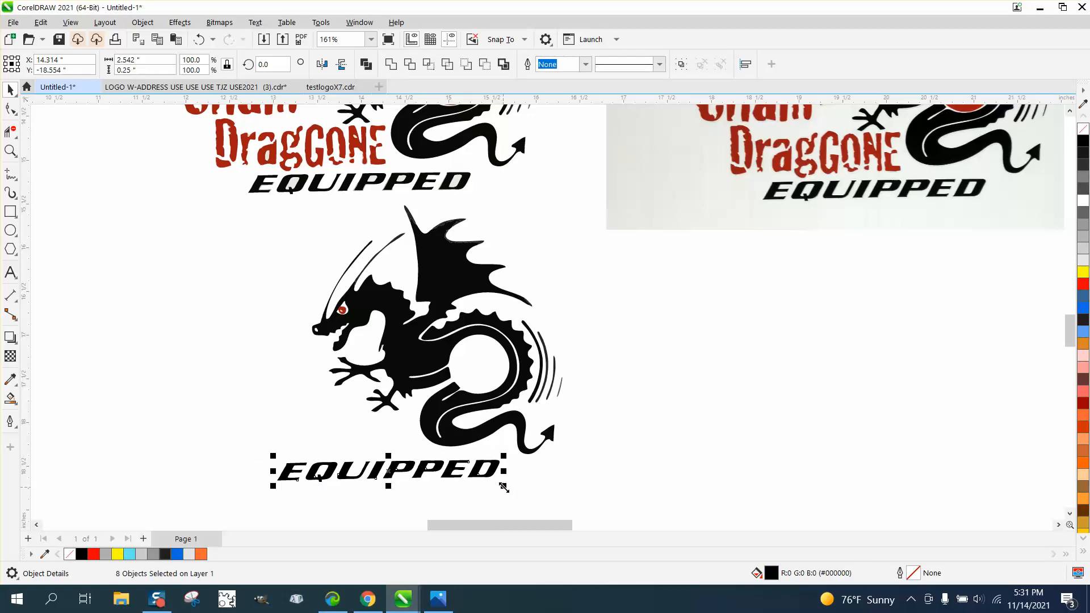
{"action": "key", "text": "Left"}
{"action": "scroll", "coordinate": [426, 436], "scroll_direction": "down", "scroll_amount": 1}
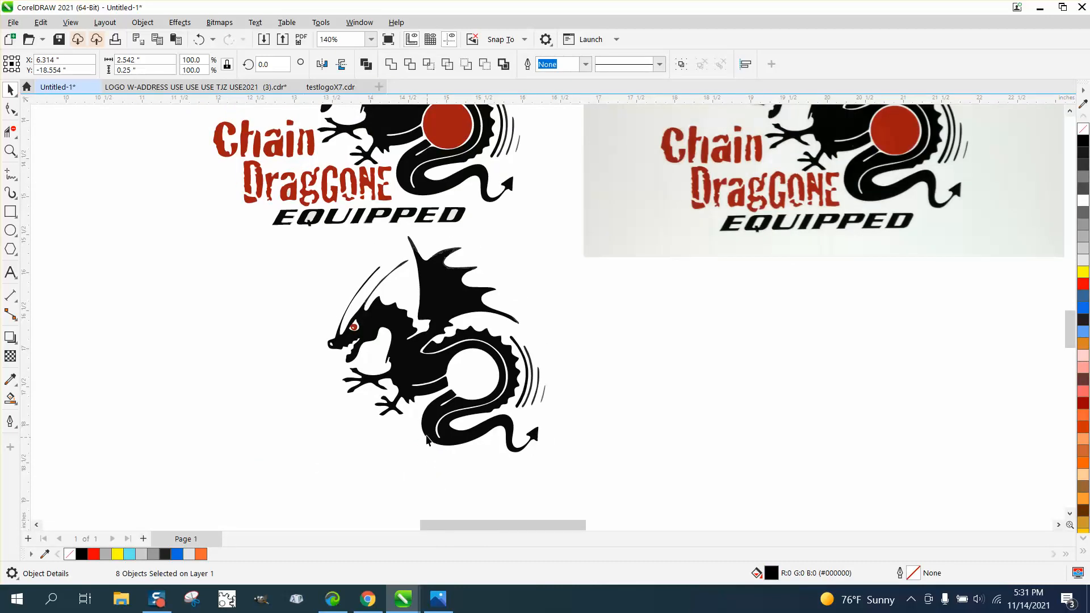
{"action": "left_click", "coordinate": [356, 330]}
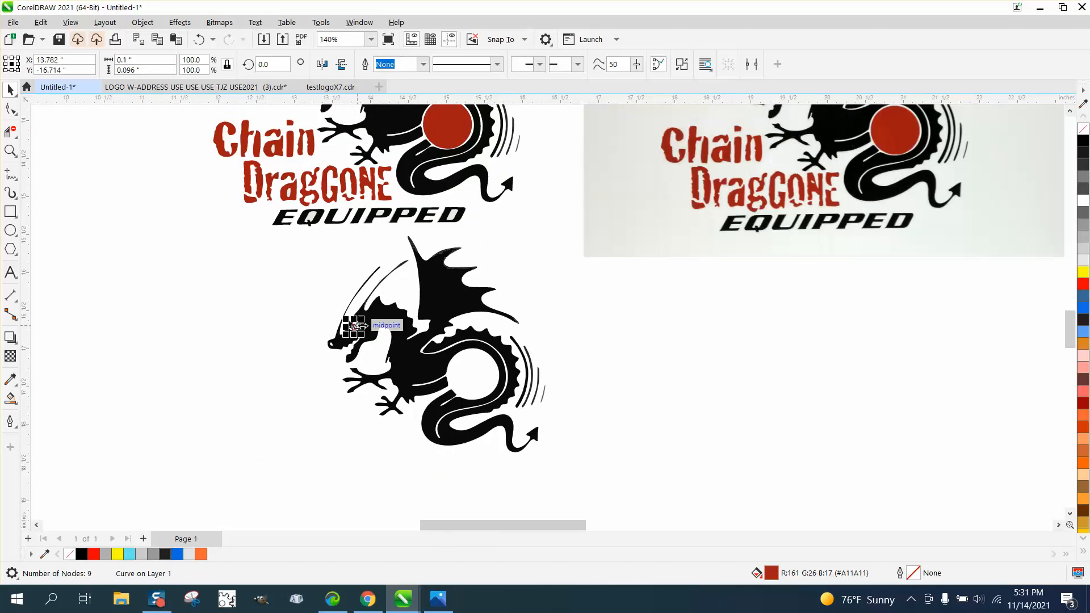
{"action": "key", "text": "Left"}
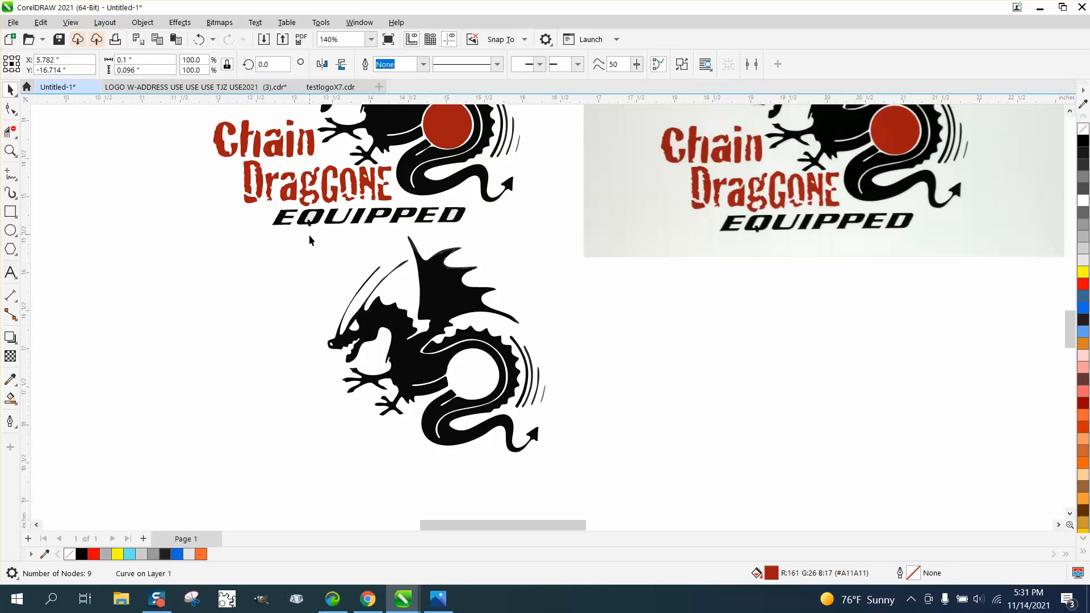
Step: Fill all the remaining dragon pieces with solid black and combine them into one curve
{"action": "left_click_drag", "start_coordinate": [308, 234], "coordinate": [581, 469]}
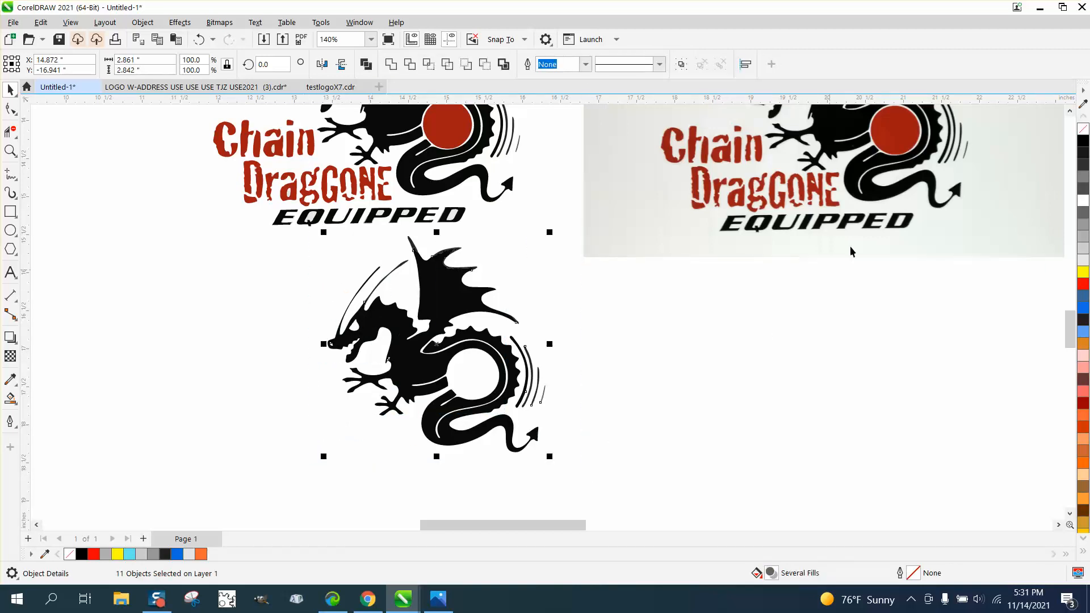
{"action": "left_click", "coordinate": [1084, 144]}
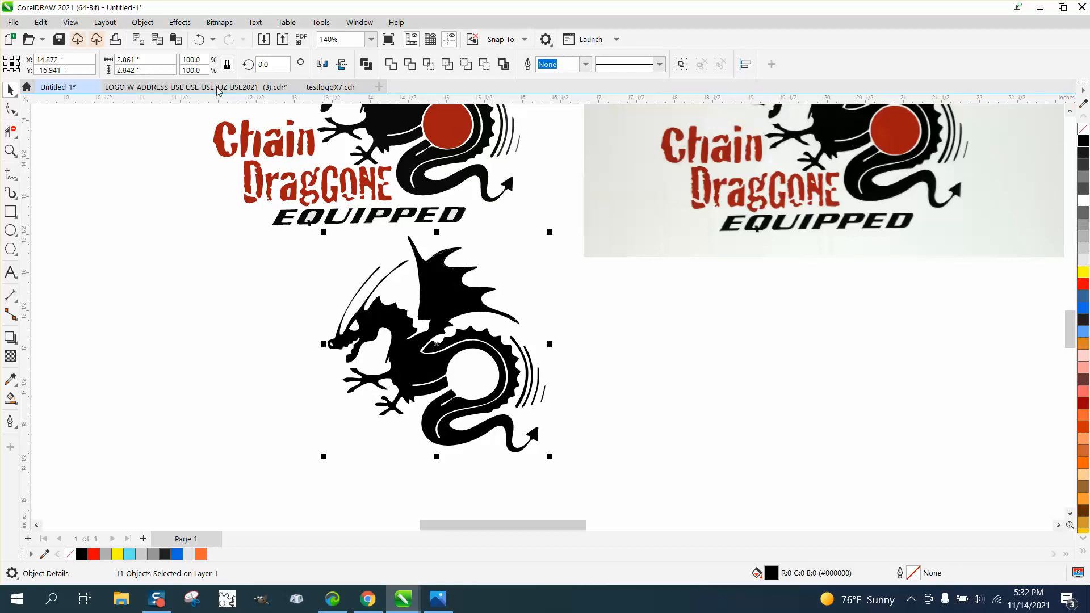
{"action": "left_click", "coordinate": [143, 22]}
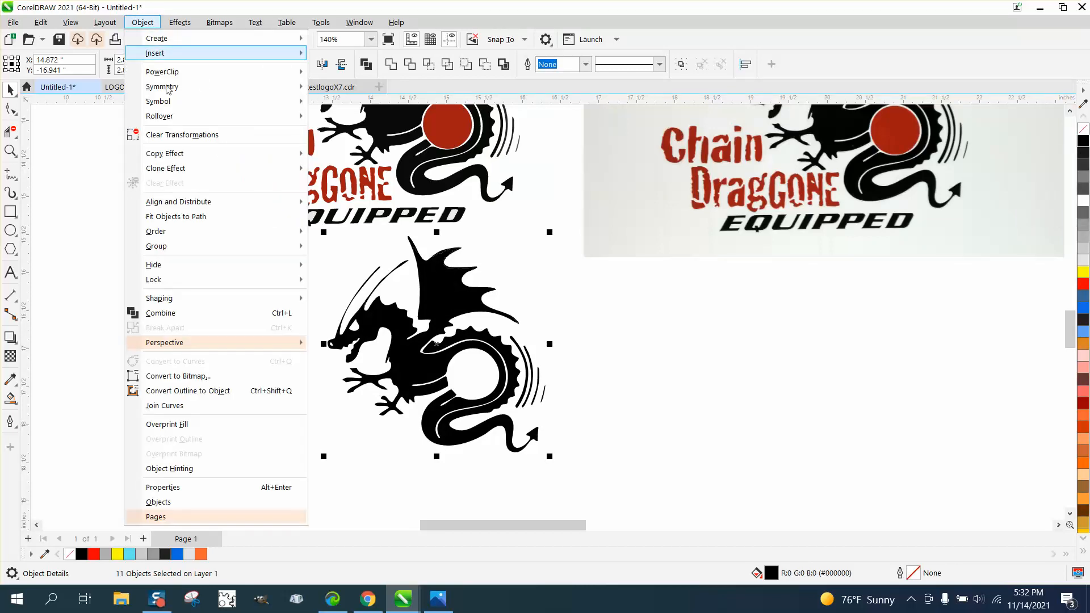
{"action": "left_click", "coordinate": [177, 314]}
Step: Examine the upper spikes of the dragon's wing up close and inspect their nodes with the Shape tool
{"action": "left_click", "coordinate": [10, 151]}
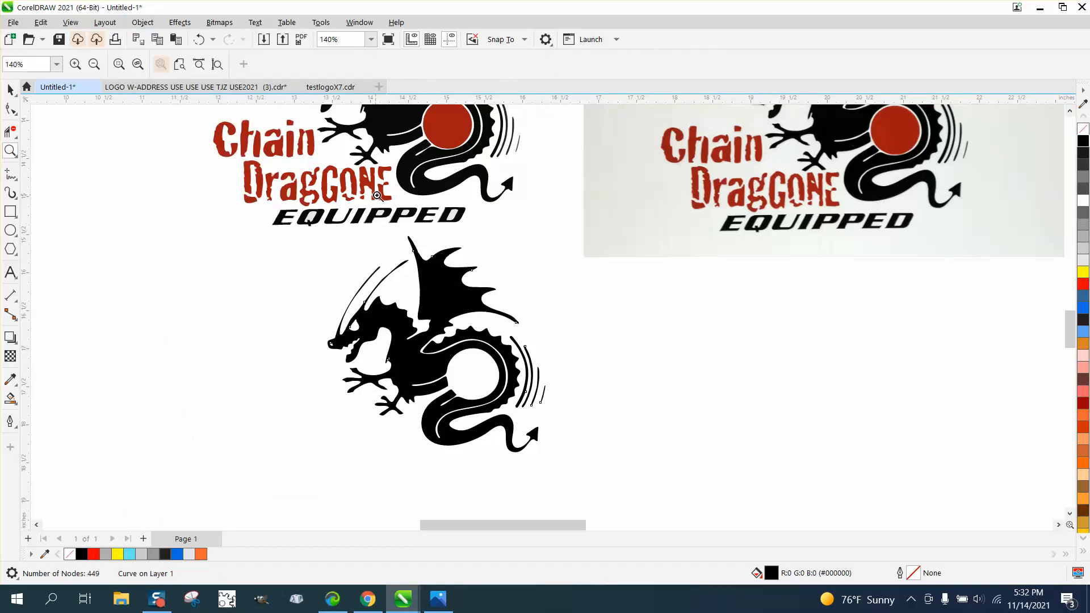
{"action": "left_click_drag", "start_coordinate": [410, 208], "coordinate": [485, 292]}
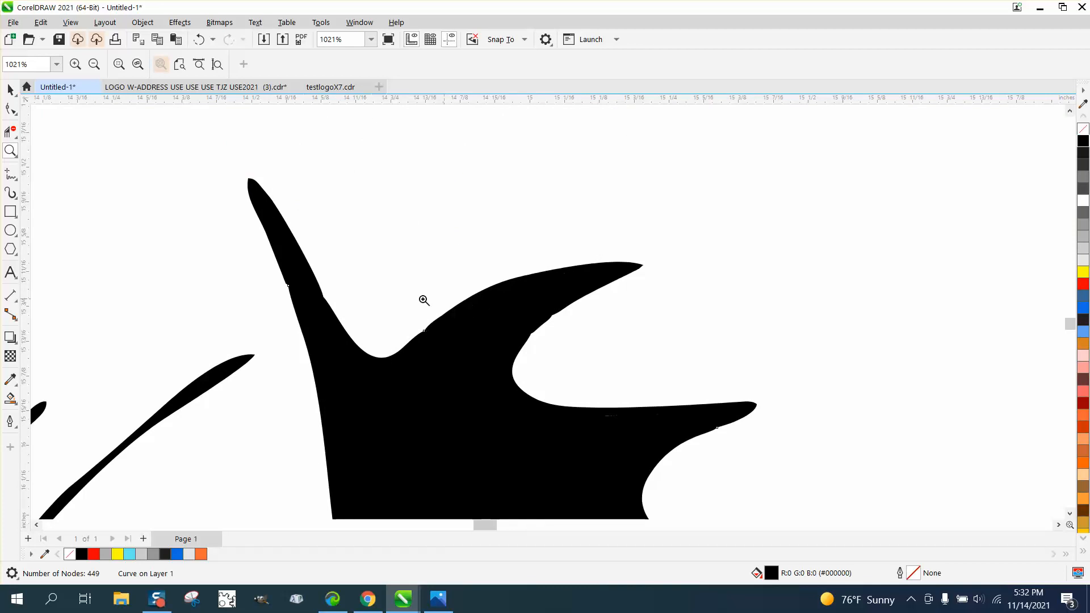
{"action": "left_click_drag", "start_coordinate": [255, 253], "coordinate": [369, 314]}
{"action": "scroll", "coordinate": [346, 294], "scroll_direction": "down", "scroll_amount": 1}
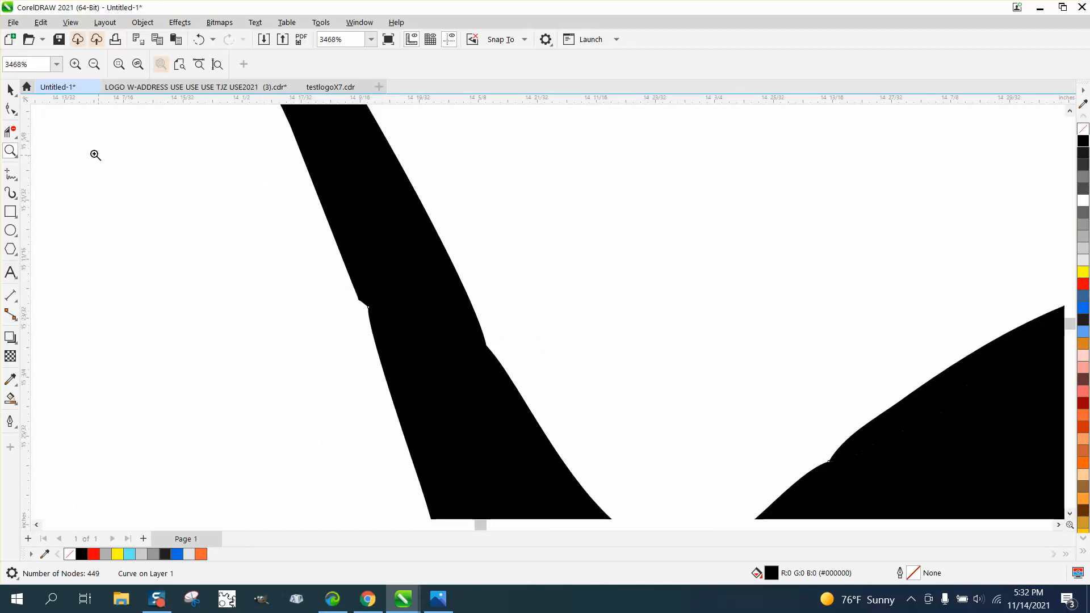
{"action": "left_click", "coordinate": [15, 114]}
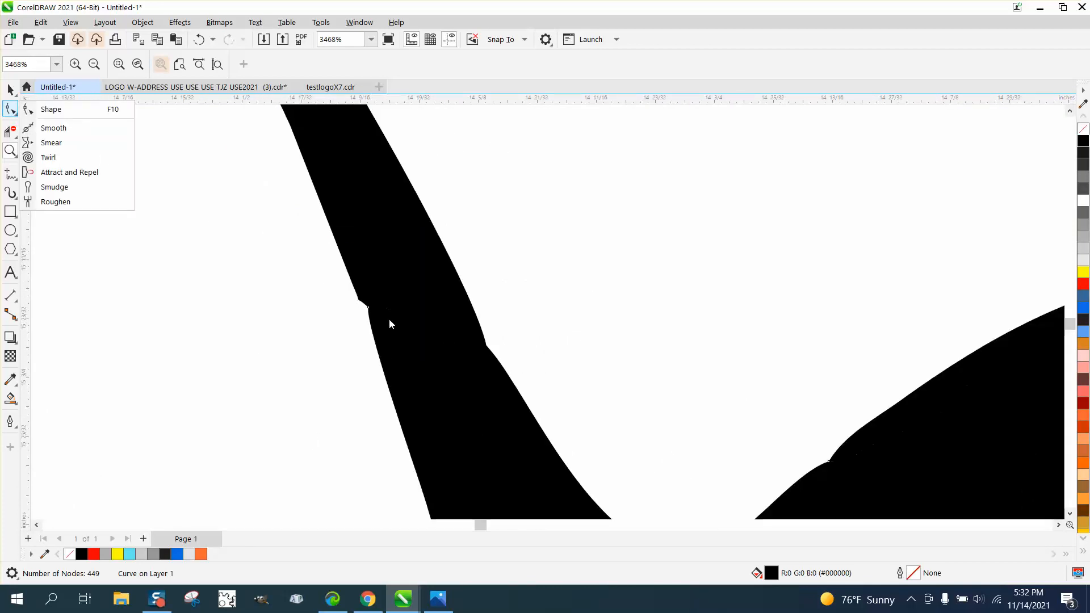
{"action": "left_click", "coordinate": [56, 110]}
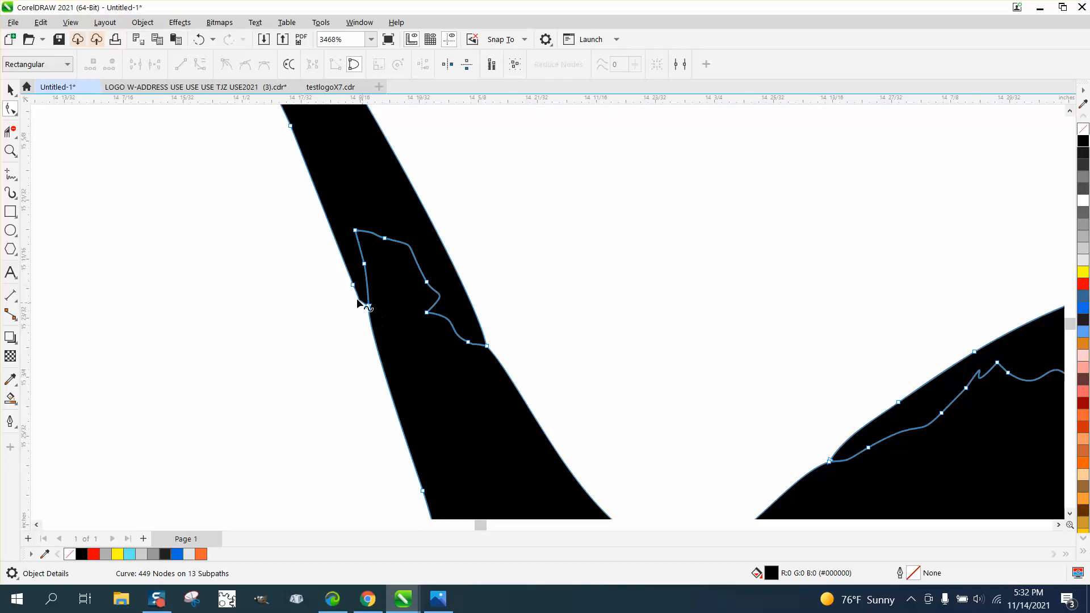
{"action": "scroll", "coordinate": [357, 298], "scroll_direction": "down", "scroll_amount": 2}
{"action": "scroll", "coordinate": [336, 275], "scroll_direction": "down", "scroll_amount": 1}
Step: Remove the fill from the combined dragon and give it a red hairline outline
{"action": "left_click", "coordinate": [10, 150]}
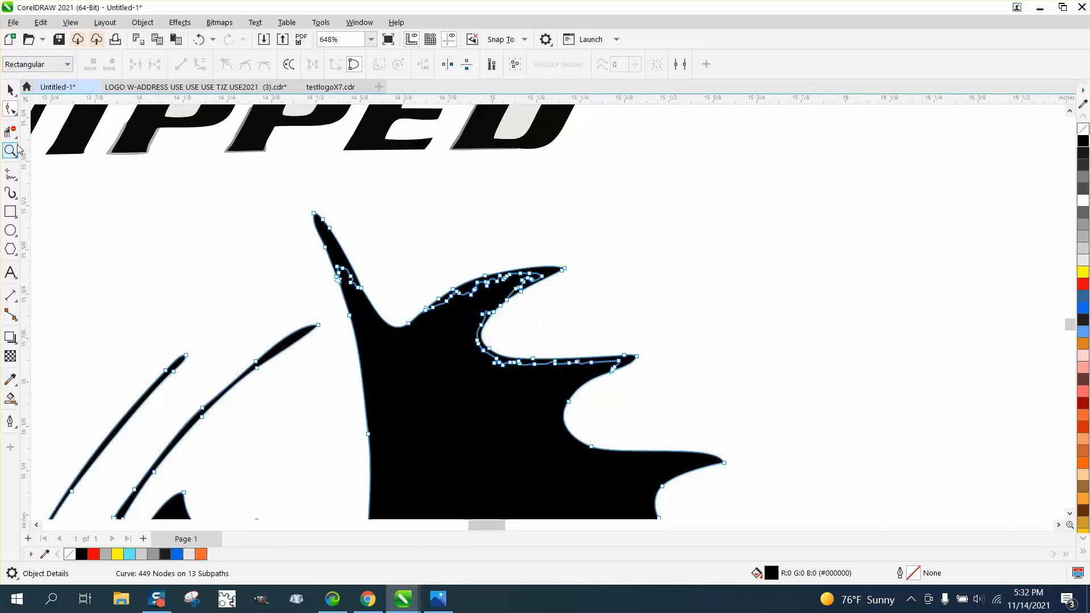
{"action": "left_click", "coordinate": [10, 89]}
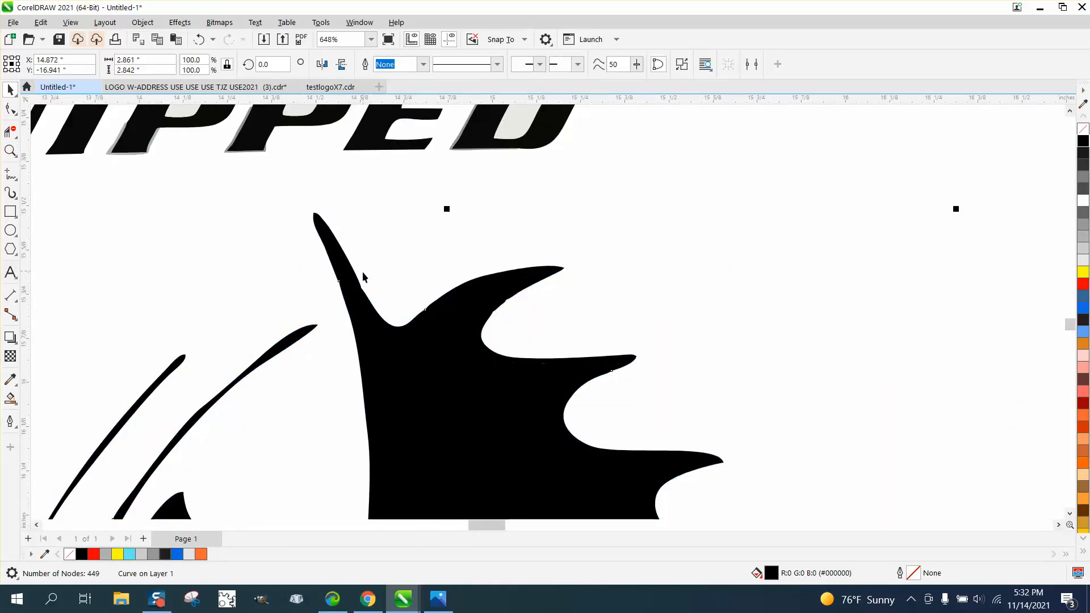
{"action": "left_click", "coordinate": [1083, 130]}
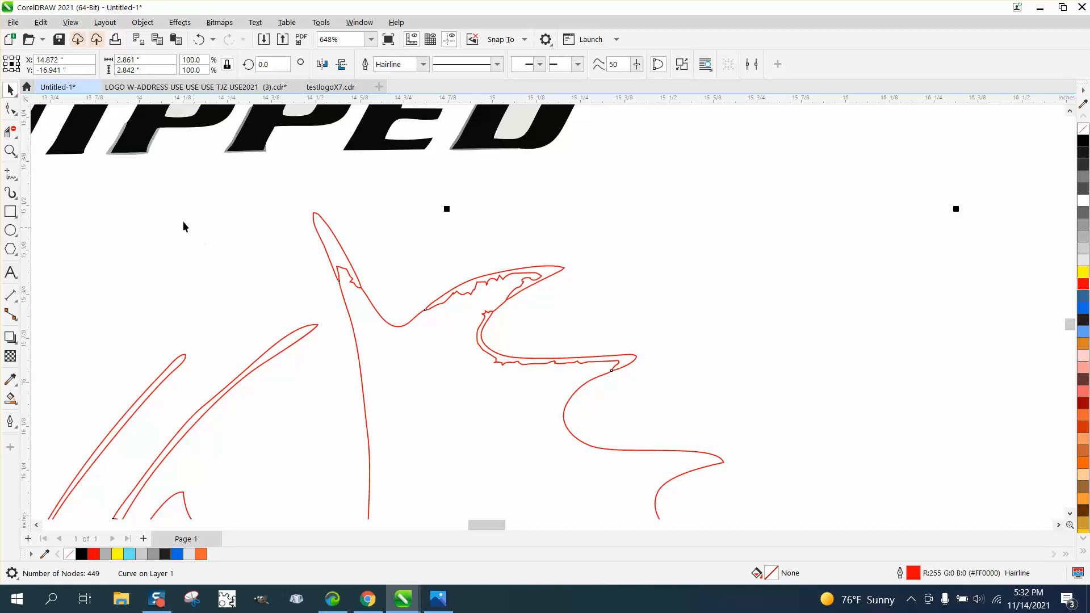
Step: Delete the jagged inner segments in the wing's uppermost spike with Virtual Segment Delete, and undo the deletion made on the next spike
{"action": "left_click", "coordinate": [10, 132]}
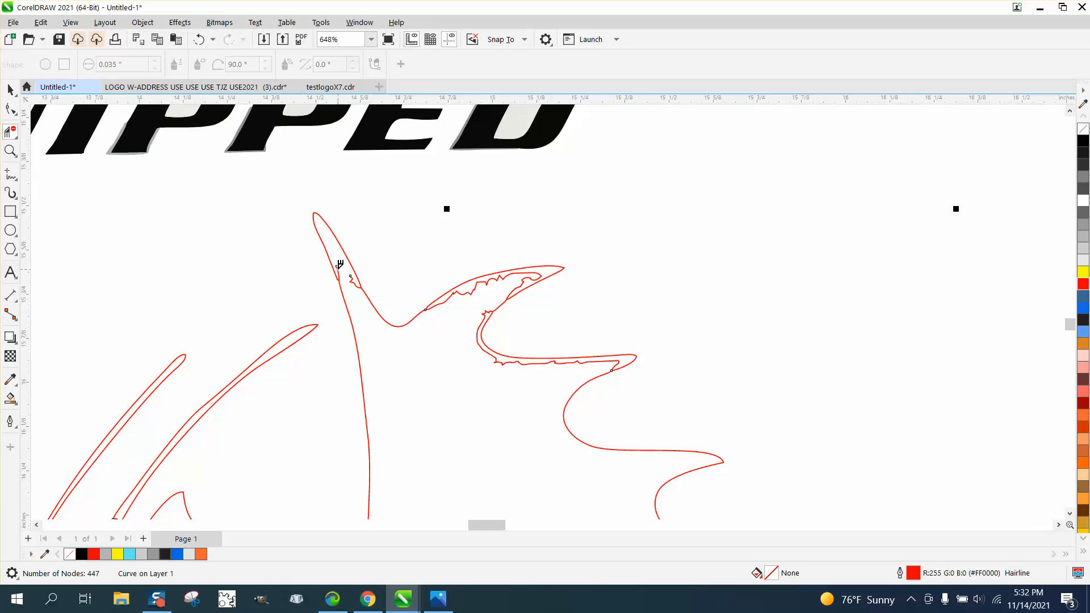
{"action": "left_click_drag", "start_coordinate": [339, 265], "coordinate": [346, 269]}
{"action": "left_click_drag", "start_coordinate": [353, 274], "coordinate": [364, 287]}
{"action": "left_click", "coordinate": [476, 283]}
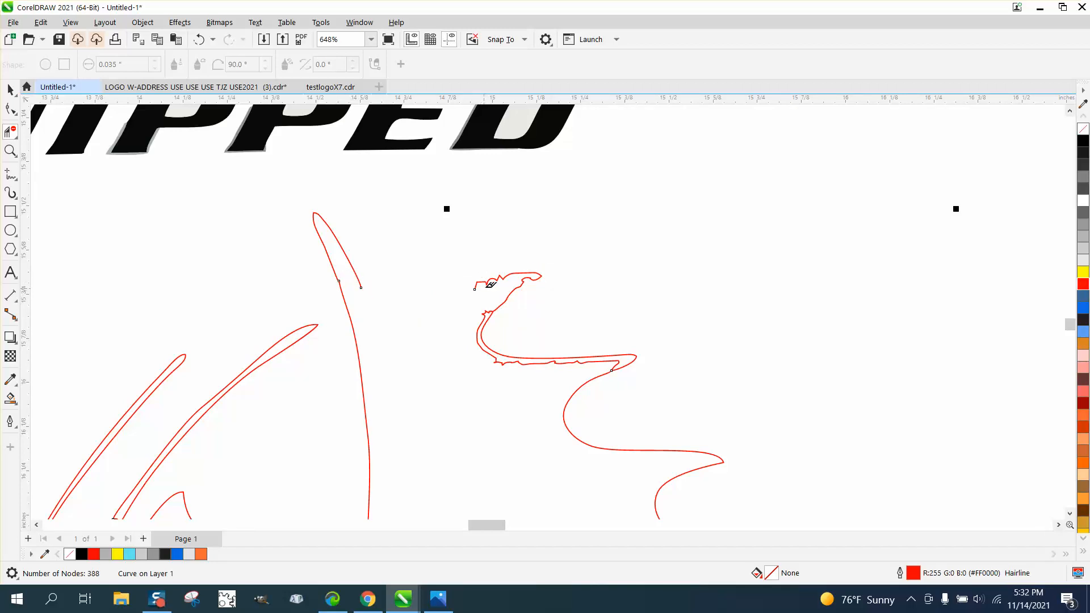
{"action": "key", "text": "ctrl+z"}
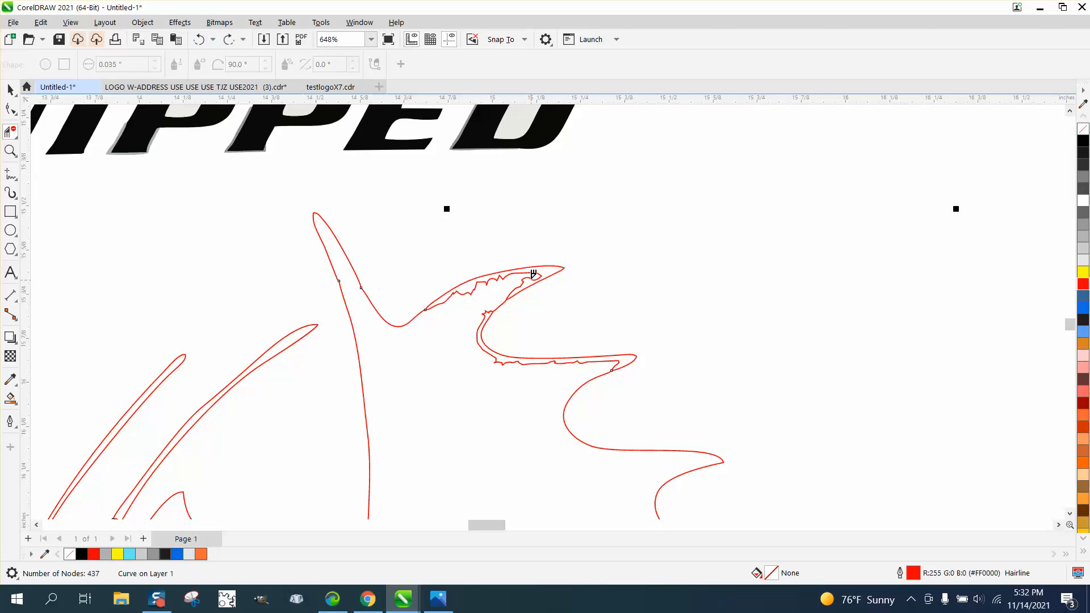
Step: Cut the jagged inner line in the wing's second spike and delete its nodes below the spike's upper edge
{"action": "left_click", "coordinate": [536, 273]}
{"action": "left_click", "coordinate": [10, 109]}
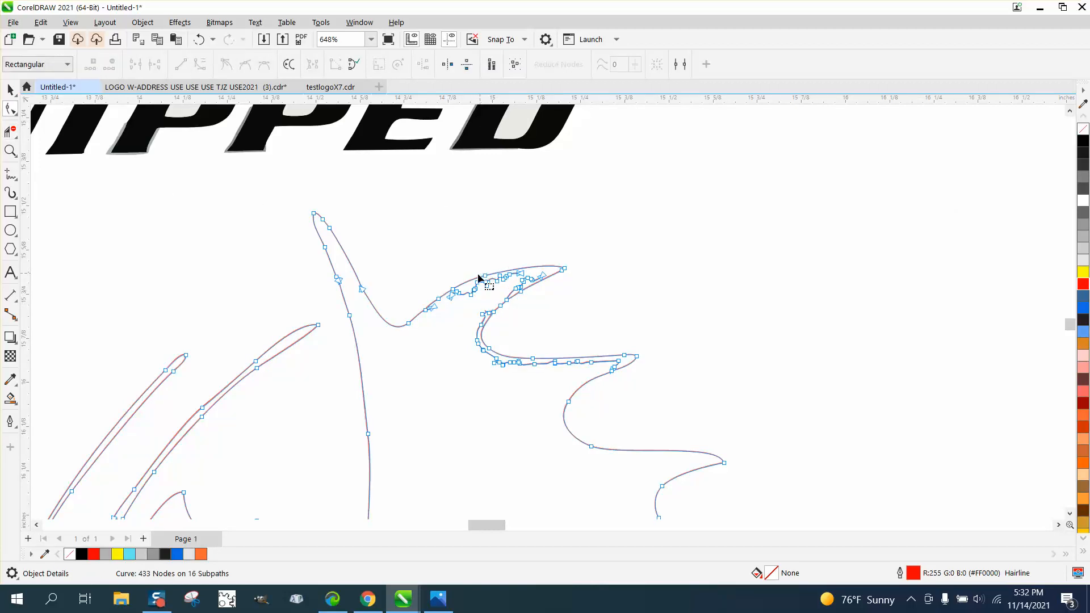
{"action": "left_click", "coordinate": [11, 151]}
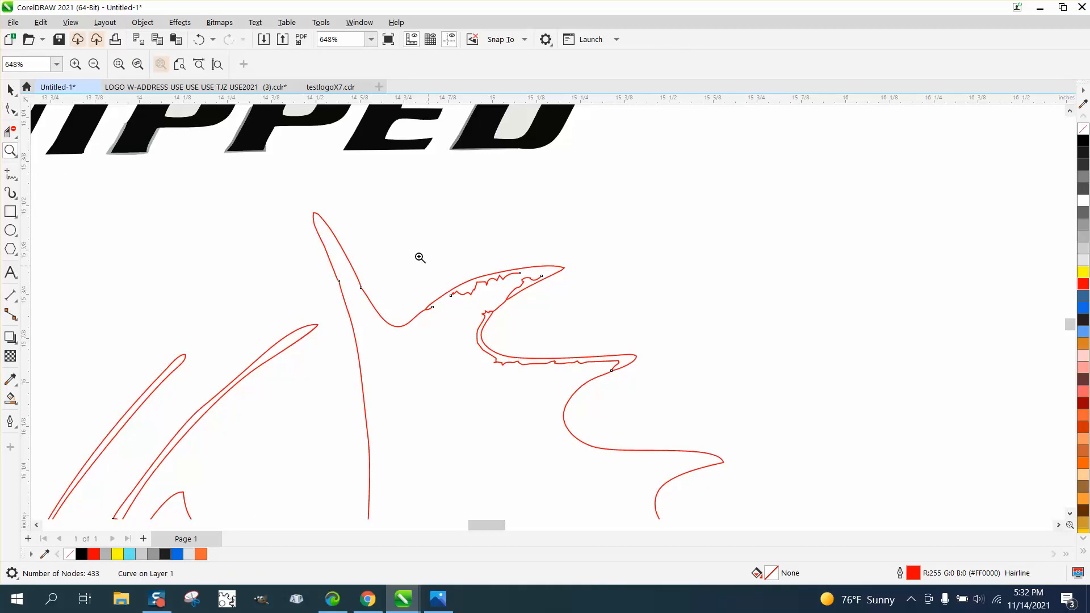
{"action": "left_click_drag", "start_coordinate": [419, 258], "coordinate": [687, 353]}
{"action": "left_click", "coordinate": [11, 109]}
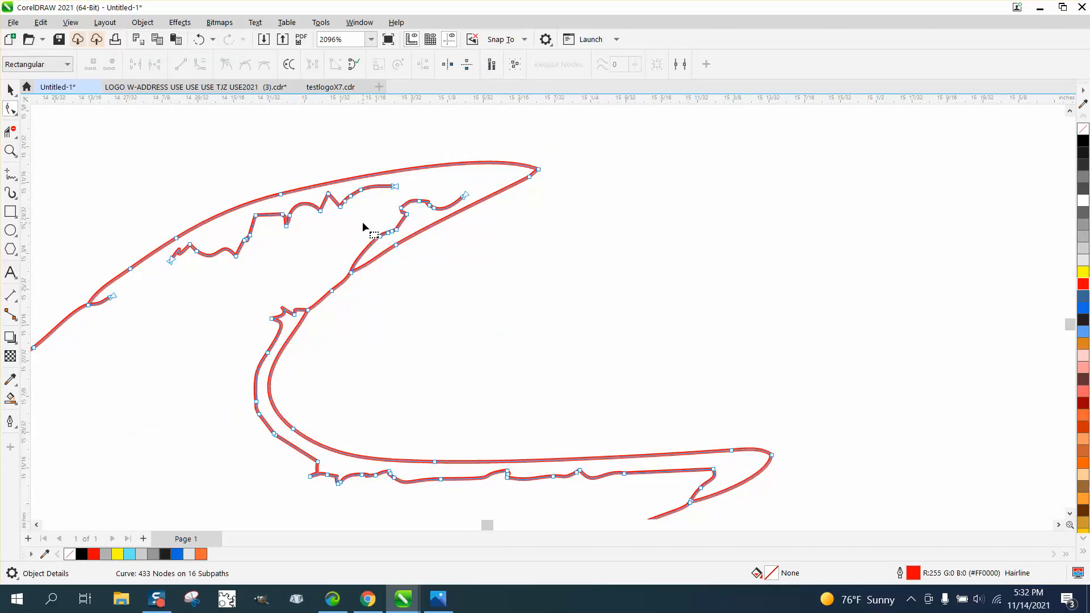
{"action": "mouse_move", "coordinate": [364, 225]}
{"action": "left_mouse_down"}
{"action": "mouse_move", "coordinate": [414, 188]}
{"action": "mouse_move", "coordinate": [333, 188]}
{"action": "mouse_move", "coordinate": [311, 176]}
{"action": "mouse_move", "coordinate": [284, 209]}
{"action": "mouse_move", "coordinate": [183, 246]}
{"action": "mouse_move", "coordinate": [161, 273]}
{"action": "mouse_move", "coordinate": [173, 287]}
{"action": "left_mouse_up"}
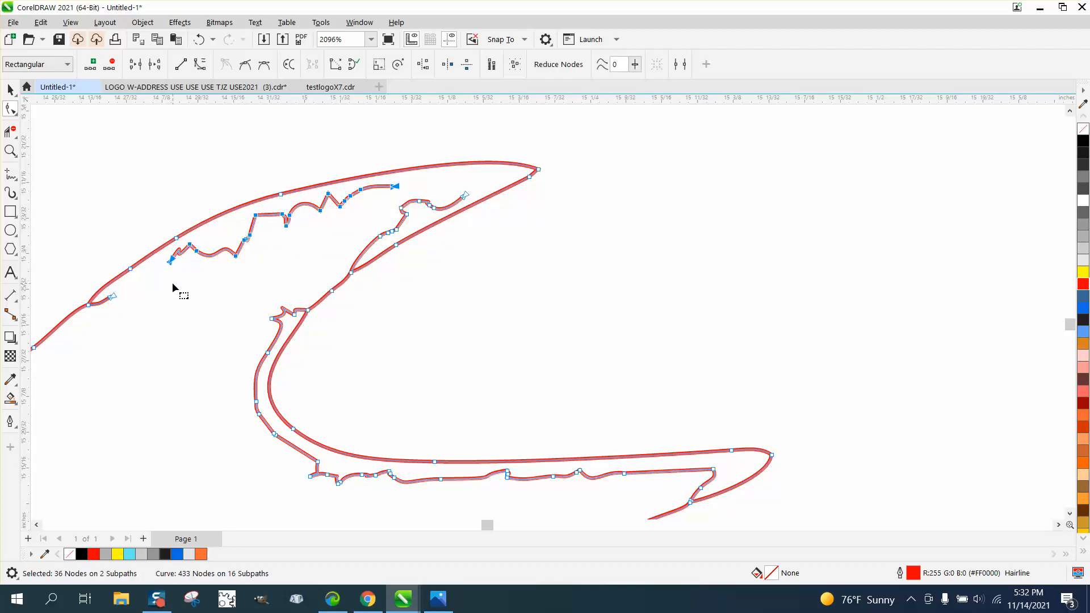
{"action": "key", "text": "Delete"}
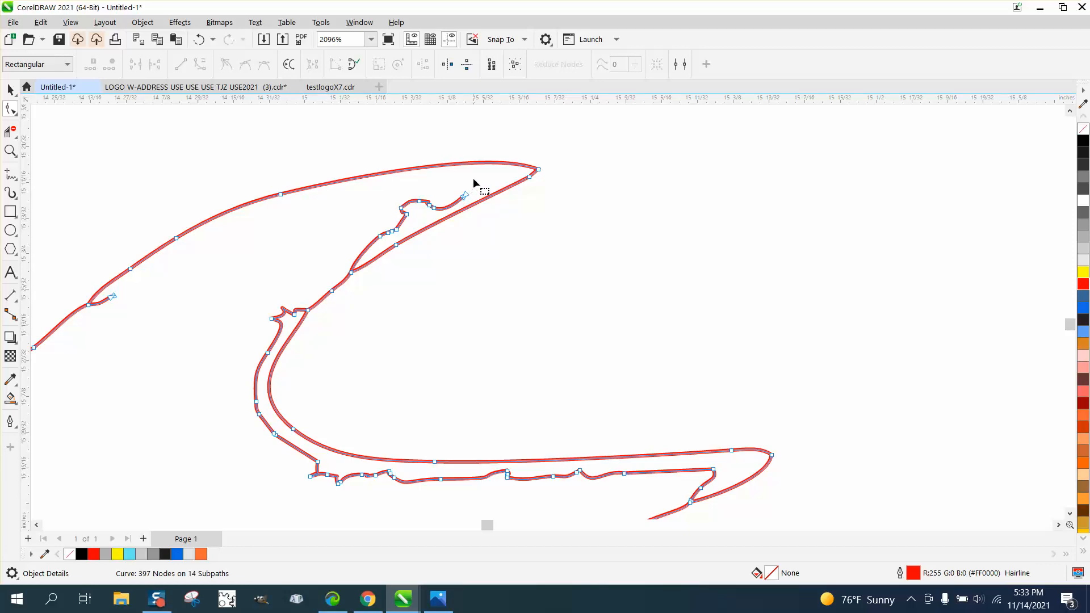
Step: Delete the jagged nodes along the second spike's lower edge and the small node cluster at its base
{"action": "mouse_move", "coordinate": [476, 181]}
{"action": "left_mouse_down"}
{"action": "mouse_move", "coordinate": [470, 207]}
{"action": "mouse_move", "coordinate": [433, 227]}
{"action": "mouse_move", "coordinate": [431, 248]}
{"action": "mouse_move", "coordinate": [400, 236]}
{"action": "mouse_move", "coordinate": [364, 256]}
{"action": "mouse_move", "coordinate": [358, 231]}
{"action": "left_mouse_up"}
{"action": "left_click_drag", "start_coordinate": [382, 194], "coordinate": [383, 195]}
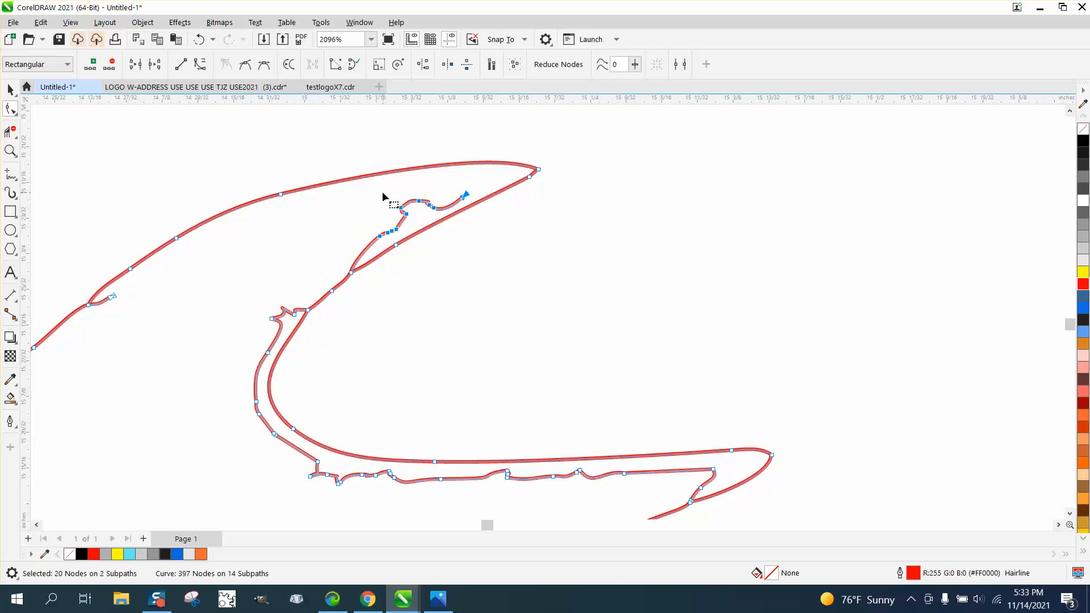
{"action": "key", "text": "Delete"}
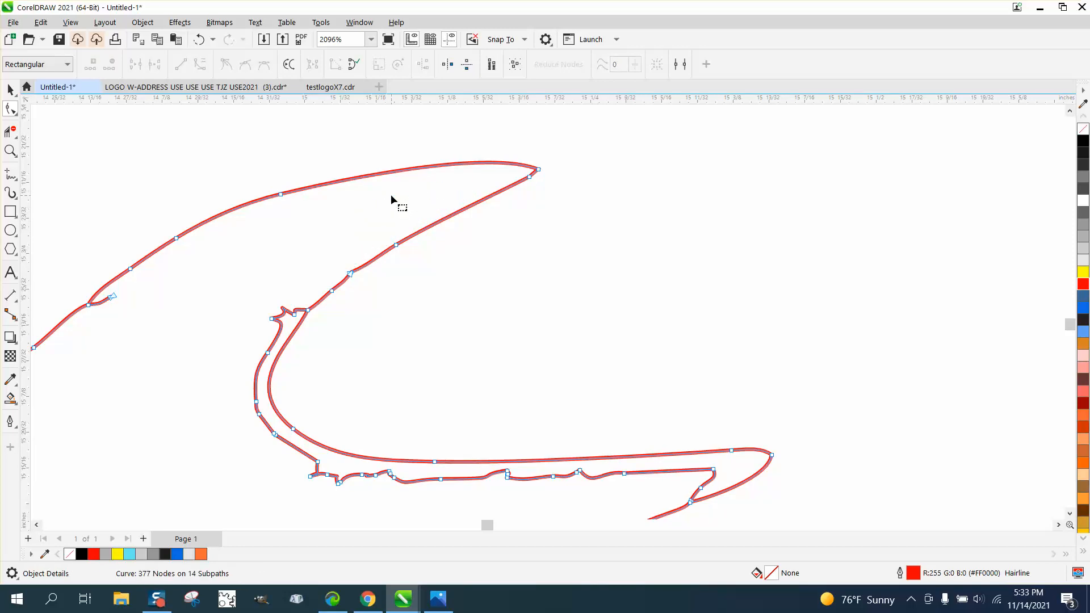
{"action": "left_click_drag", "start_coordinate": [273, 320], "coordinate": [299, 322]}
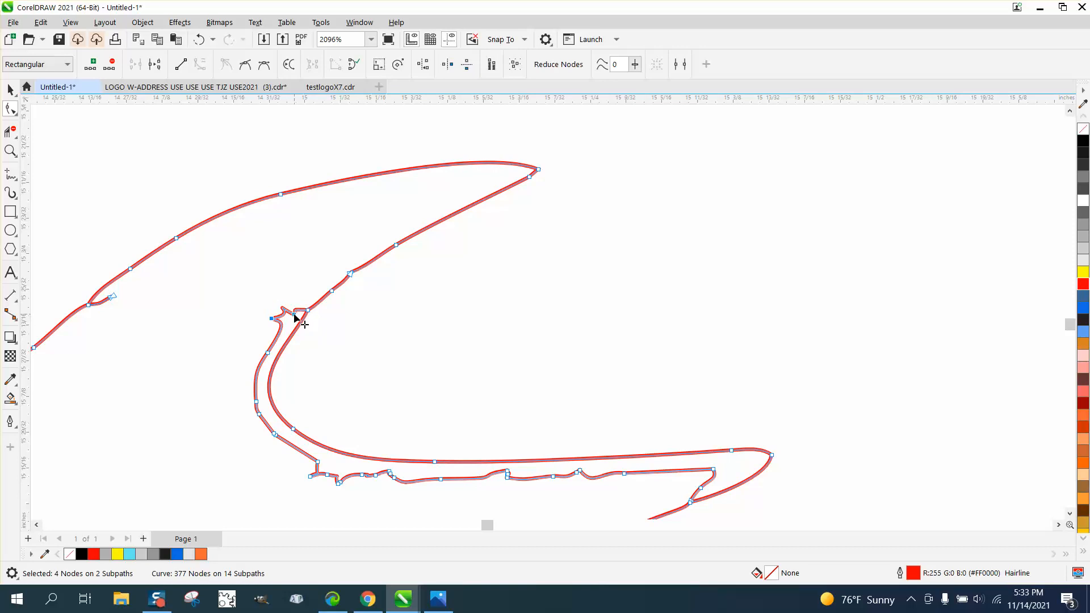
{"action": "key", "text": "Delete"}
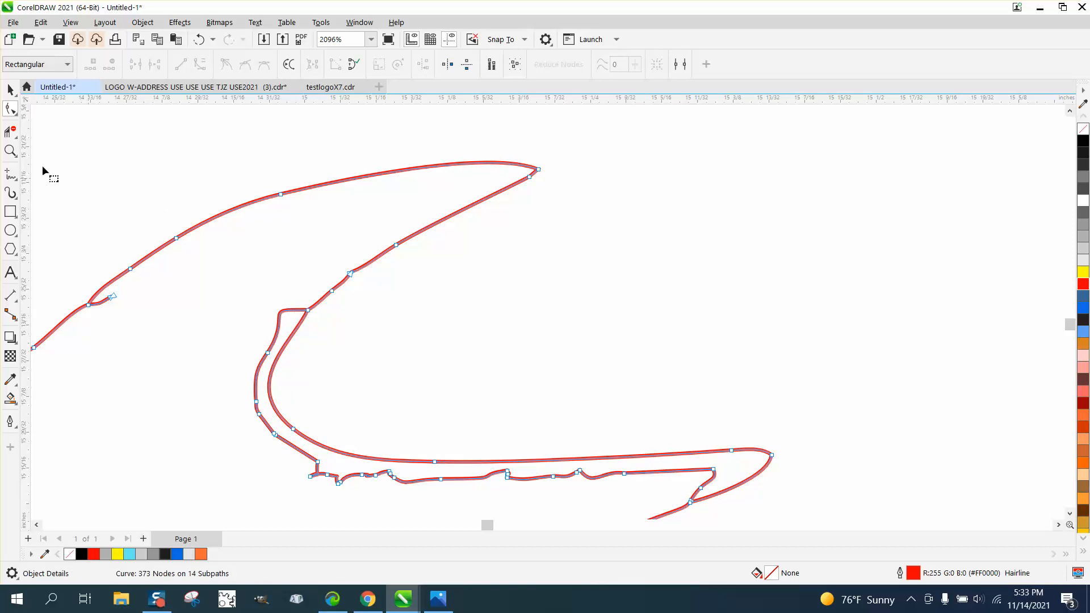
Step: Remove the short stub at the second spike's start and the upper part of the doubled inner line with Virtual Segment Delete
{"action": "left_click", "coordinate": [9, 132]}
{"action": "left_click", "coordinate": [294, 306]}
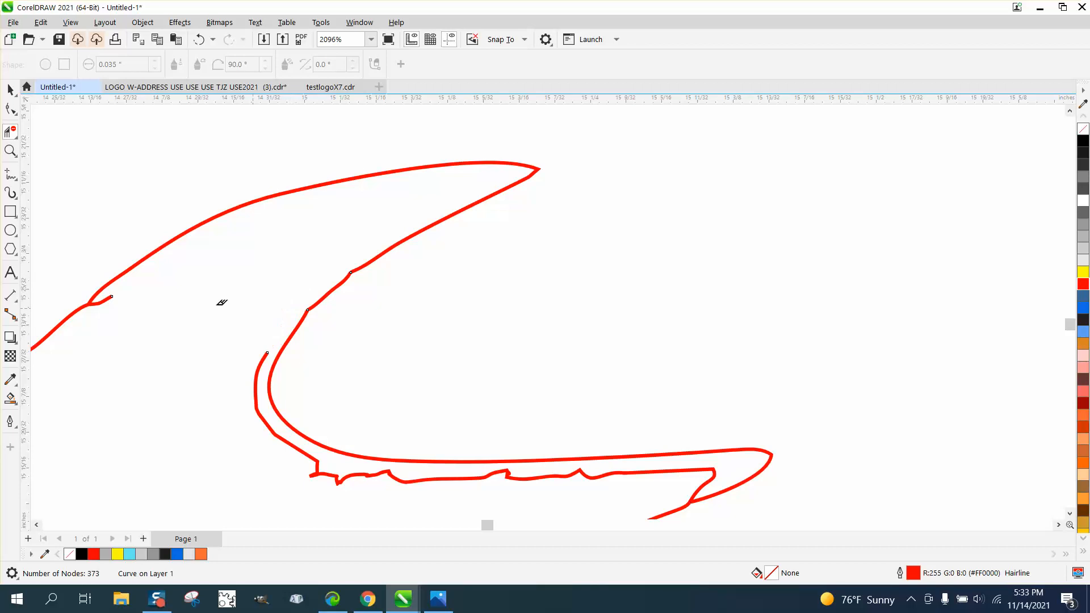
{"action": "left_click", "coordinate": [112, 294]}
{"action": "left_click", "coordinate": [260, 367]}
{"action": "left_click", "coordinate": [294, 442]}
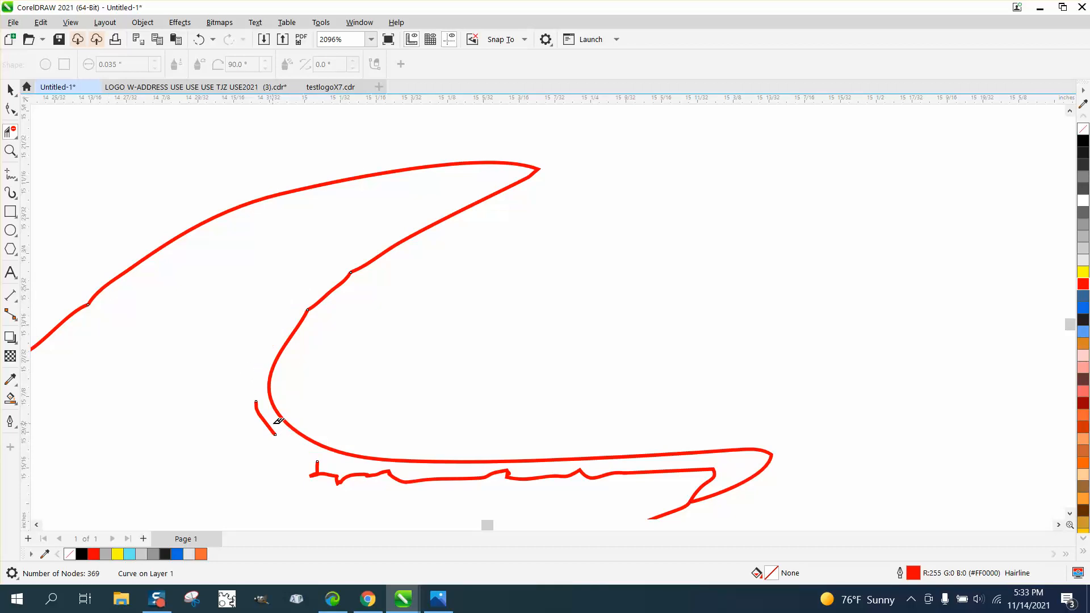
Step: Delete the rest of the doubled inner line and all jagged segments inside the wing's third spike
{"action": "left_click", "coordinate": [257, 405]}
{"action": "left_click", "coordinate": [275, 434]}
{"action": "left_click", "coordinate": [373, 480]}
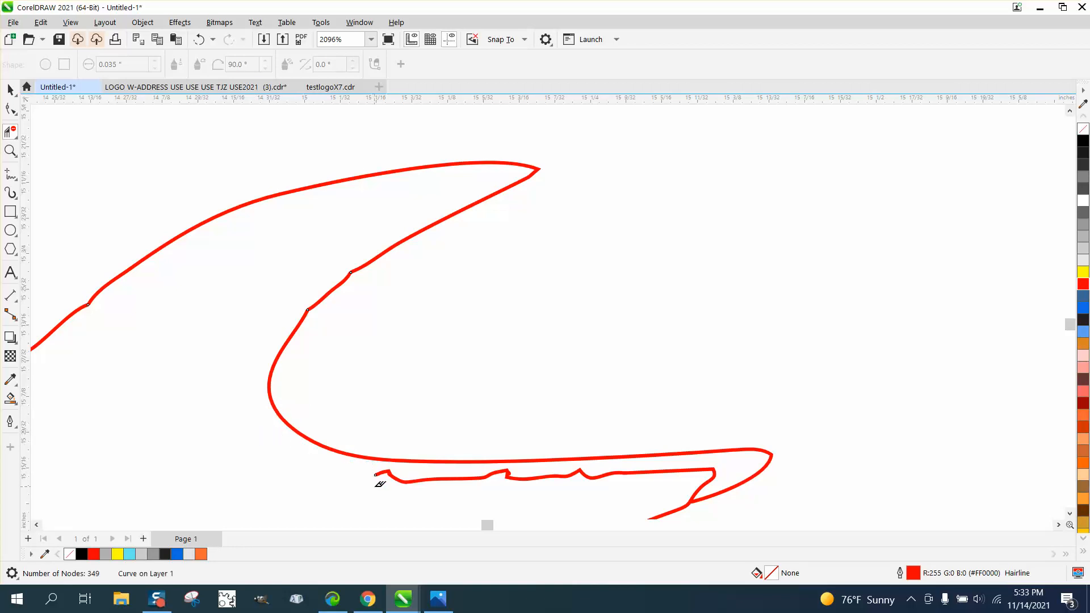
{"action": "mouse_move", "coordinate": [368, 469]}
{"action": "left_mouse_down"}
{"action": "mouse_move", "coordinate": [491, 492]}
{"action": "mouse_move", "coordinate": [725, 482]}
{"action": "left_mouse_up"}
{"action": "left_click", "coordinate": [702, 486]}
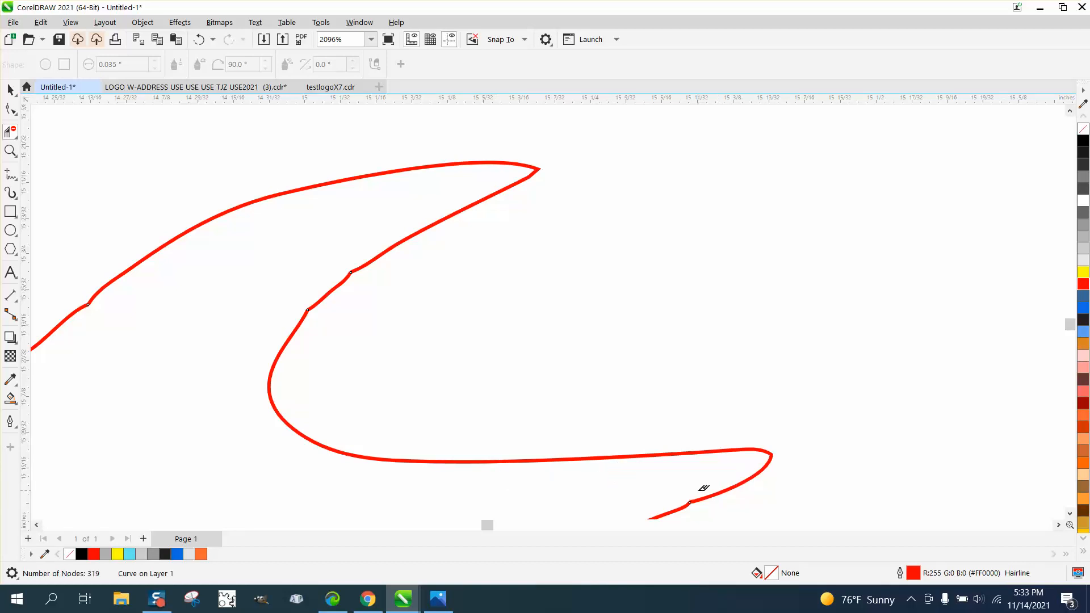
Step: Delete the two stray inner segments at the tip of the wing's lowest spike with Virtual Segment Delete
{"action": "scroll", "coordinate": [587, 467], "scroll_direction": "down", "scroll_amount": 6}
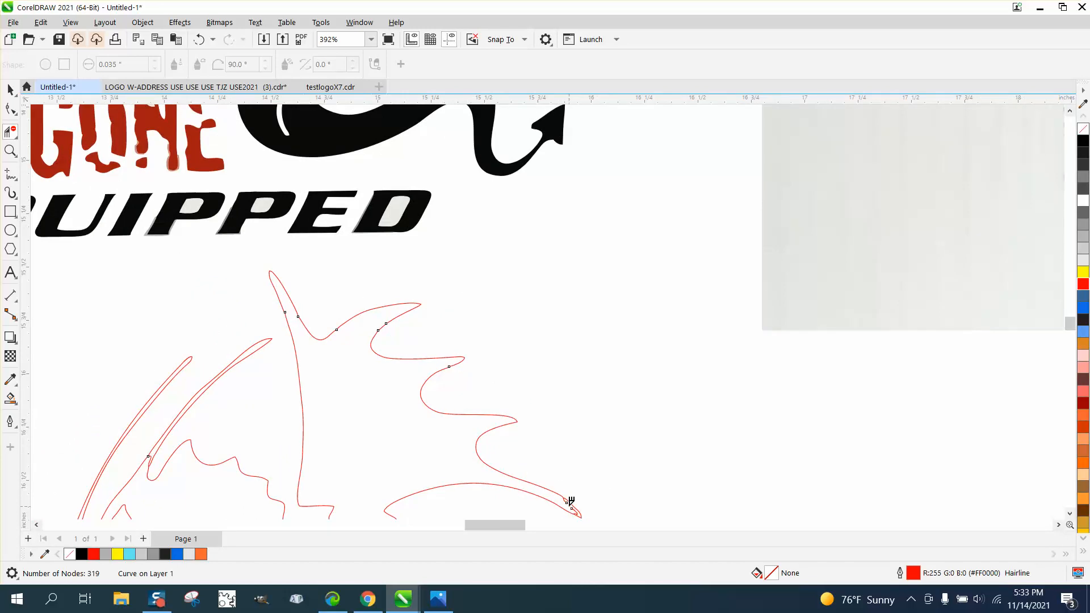
{"action": "left_click", "coordinate": [10, 150]}
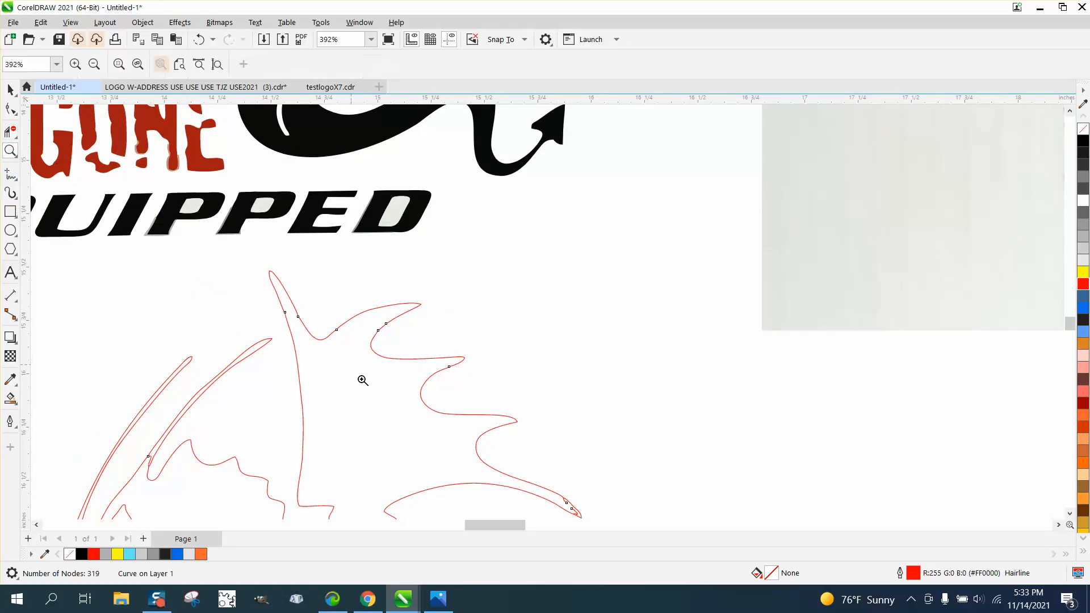
{"action": "left_click_drag", "start_coordinate": [520, 470], "coordinate": [553, 502]}
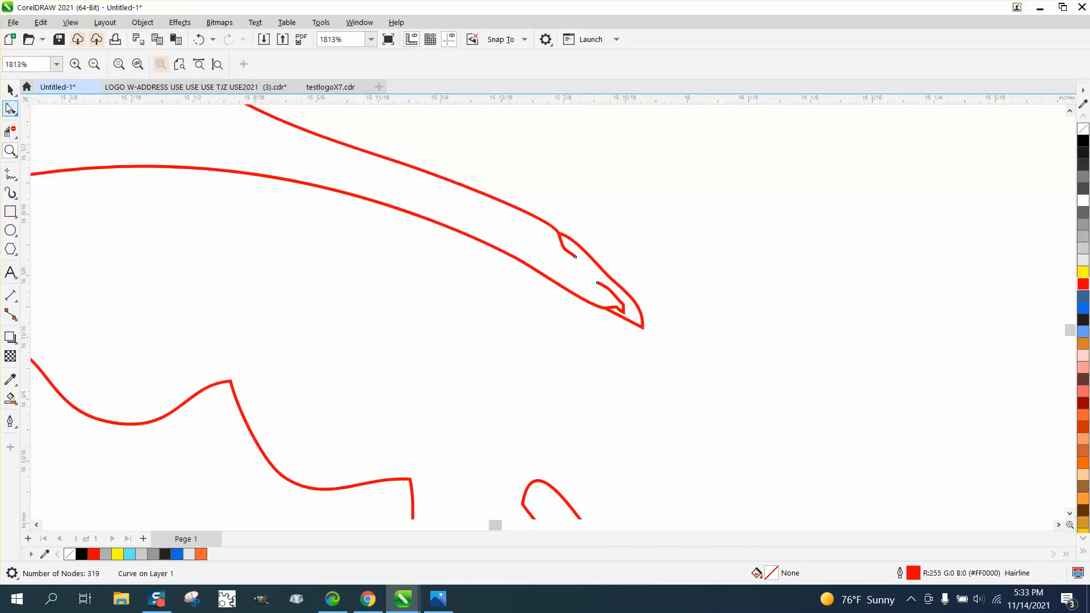
{"action": "left_click", "coordinate": [10, 109]}
{"action": "left_click", "coordinate": [11, 133]}
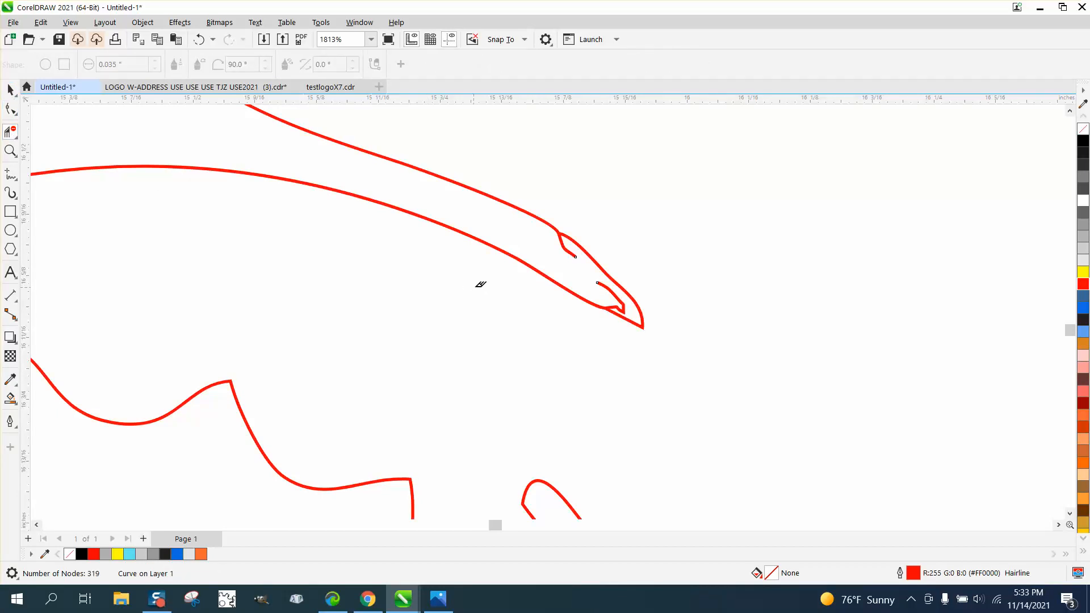
{"action": "left_click_drag", "start_coordinate": [564, 238], "coordinate": [574, 248]}
{"action": "mouse_move", "coordinate": [613, 287]}
{"action": "left_mouse_down"}
{"action": "mouse_move", "coordinate": [634, 310]}
{"action": "mouse_move", "coordinate": [625, 311]}
{"action": "left_mouse_up"}
Step: Delete the small inner loop segments at the notch below the dragon's neck
{"action": "scroll", "coordinate": [613, 312], "scroll_direction": "down", "scroll_amount": 5}
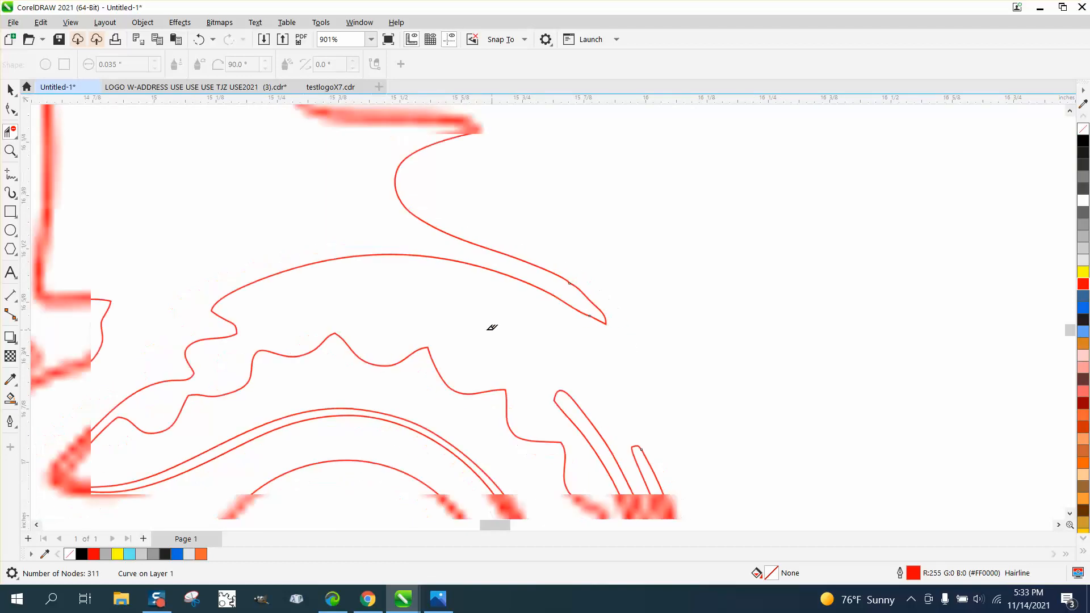
{"action": "scroll", "coordinate": [214, 334], "scroll_direction": "down", "scroll_amount": 2}
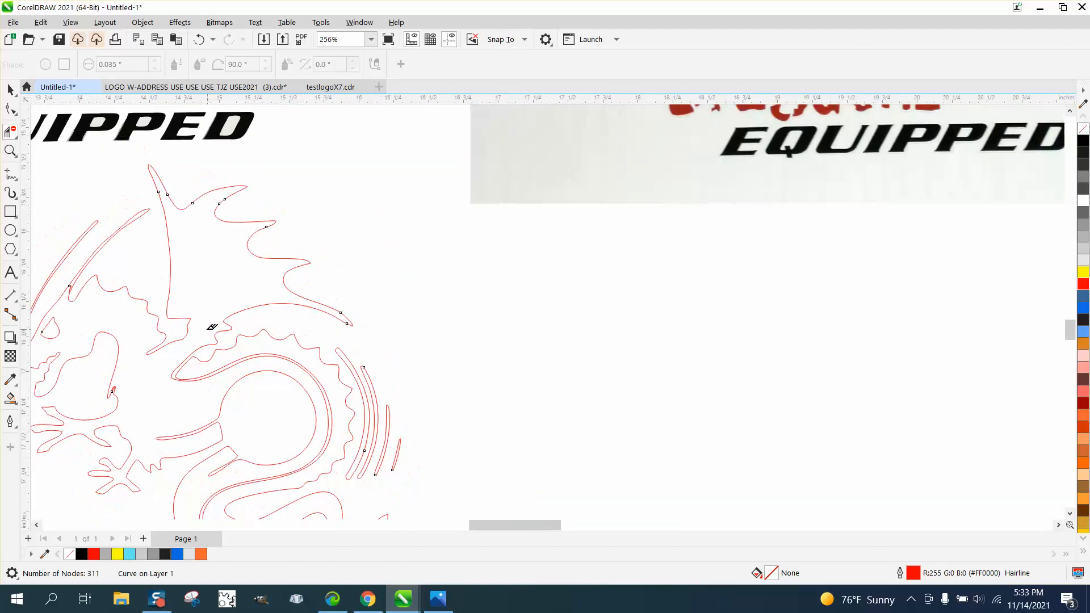
{"action": "left_click", "coordinate": [10, 151]}
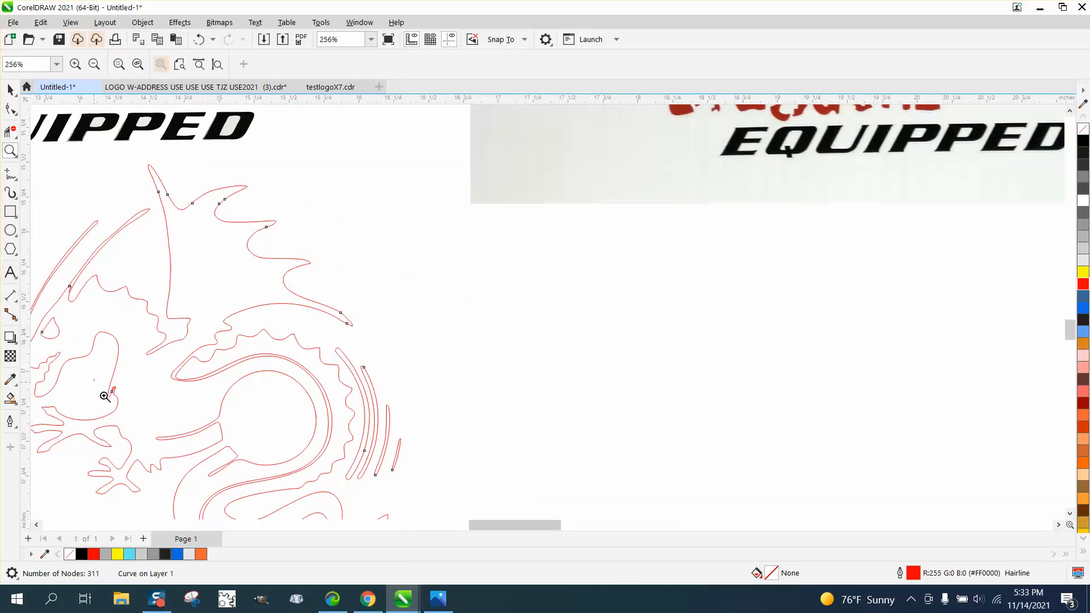
{"action": "scroll", "coordinate": [105, 395], "scroll_direction": "up", "scroll_amount": 9}
{"action": "left_click", "coordinate": [11, 132]}
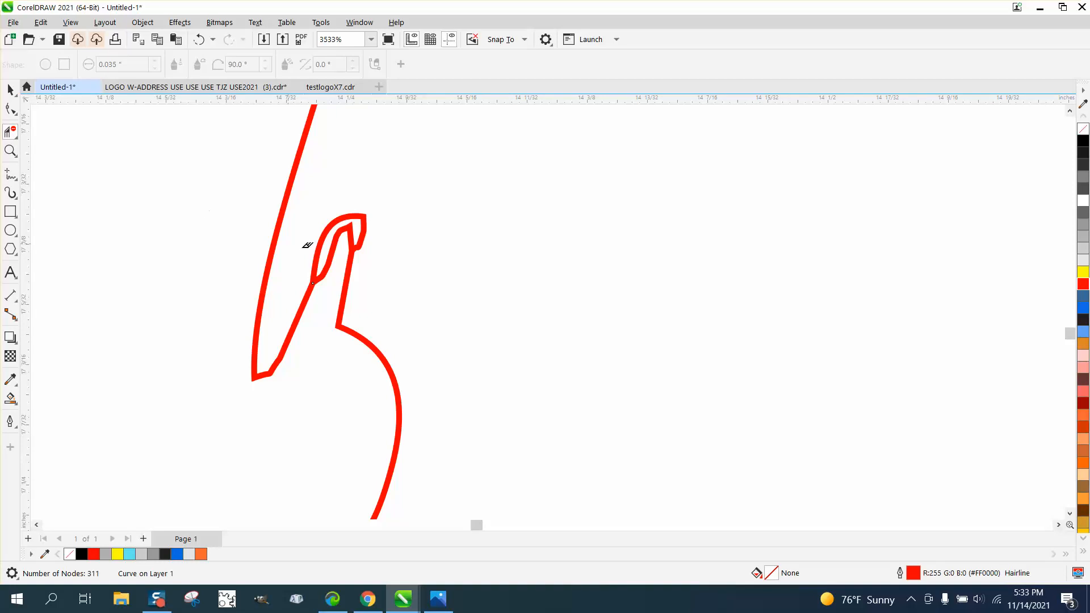
{"action": "left_click_drag", "start_coordinate": [347, 223], "coordinate": [353, 231]}
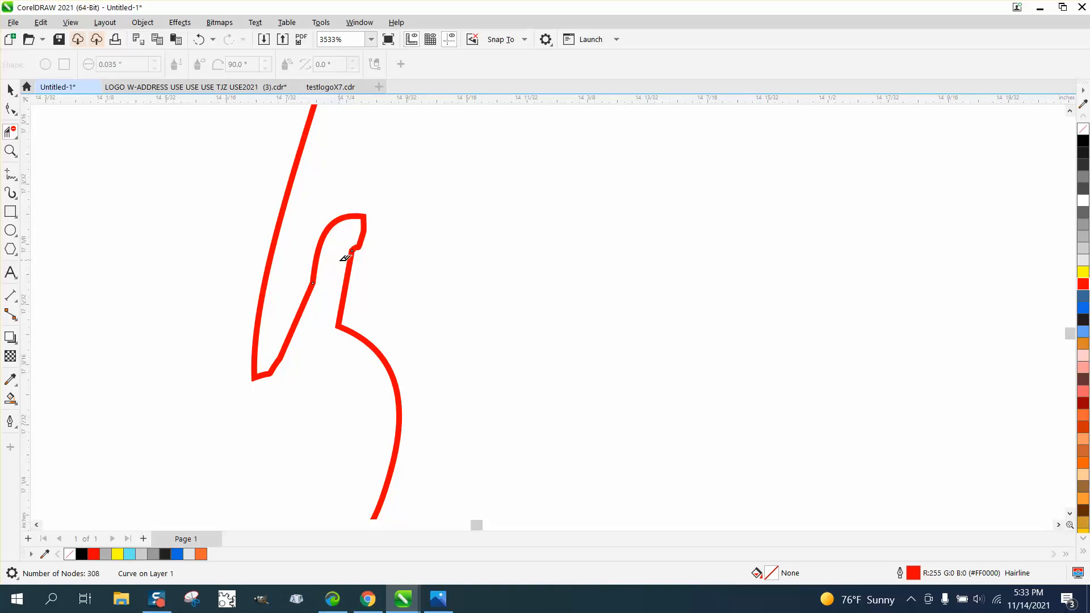
Step: Delete the connecting segments at the base of the dragon's rear horn with Virtual Segment Delete
{"action": "scroll", "coordinate": [345, 259], "scroll_direction": "down", "scroll_amount": 7}
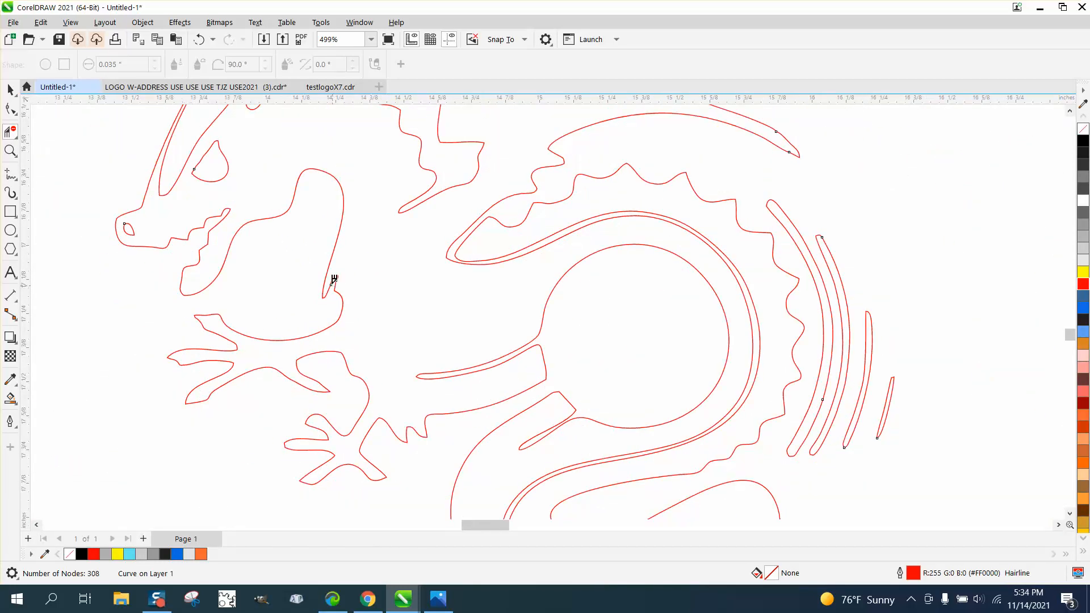
{"action": "scroll", "coordinate": [334, 278], "scroll_direction": "down", "scroll_amount": 2}
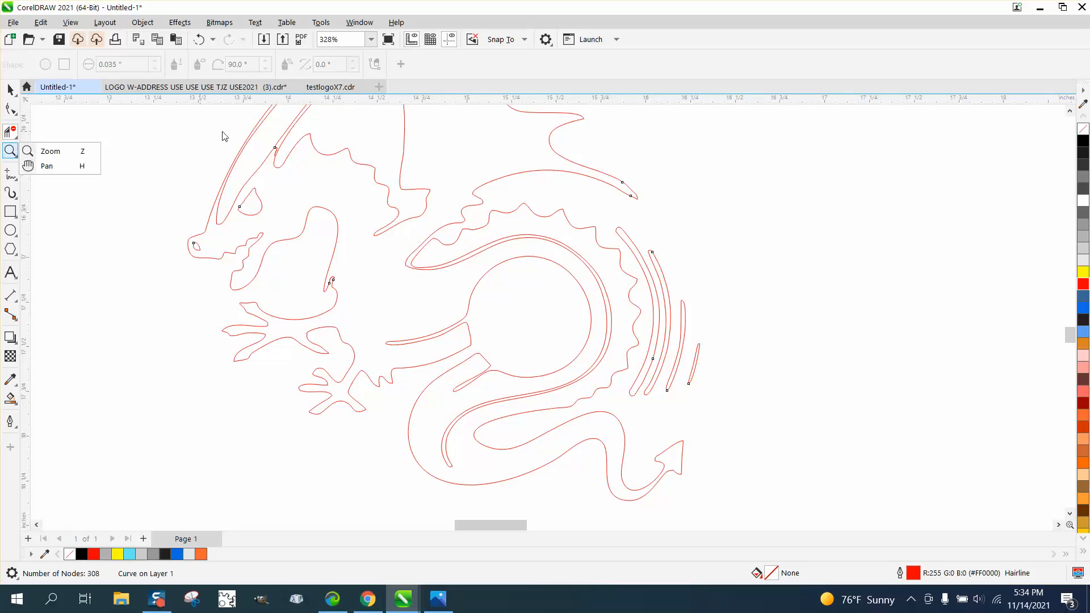
{"action": "left_click", "coordinate": [10, 150]}
{"action": "left_click_drag", "start_coordinate": [242, 131], "coordinate": [341, 187]}
{"action": "left_click", "coordinate": [10, 131]}
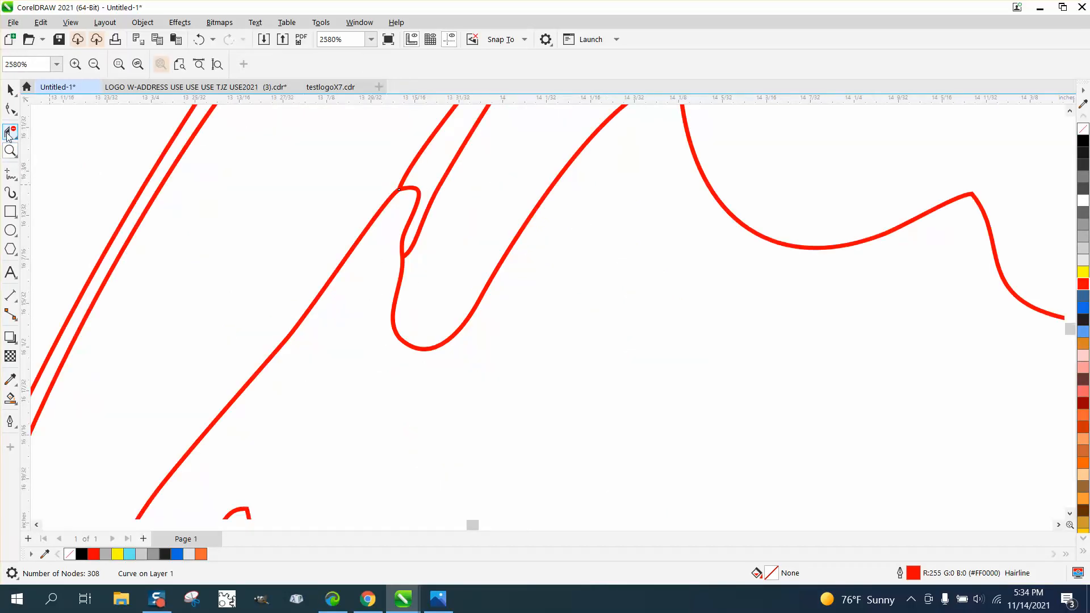
{"action": "left_click", "coordinate": [419, 189]}
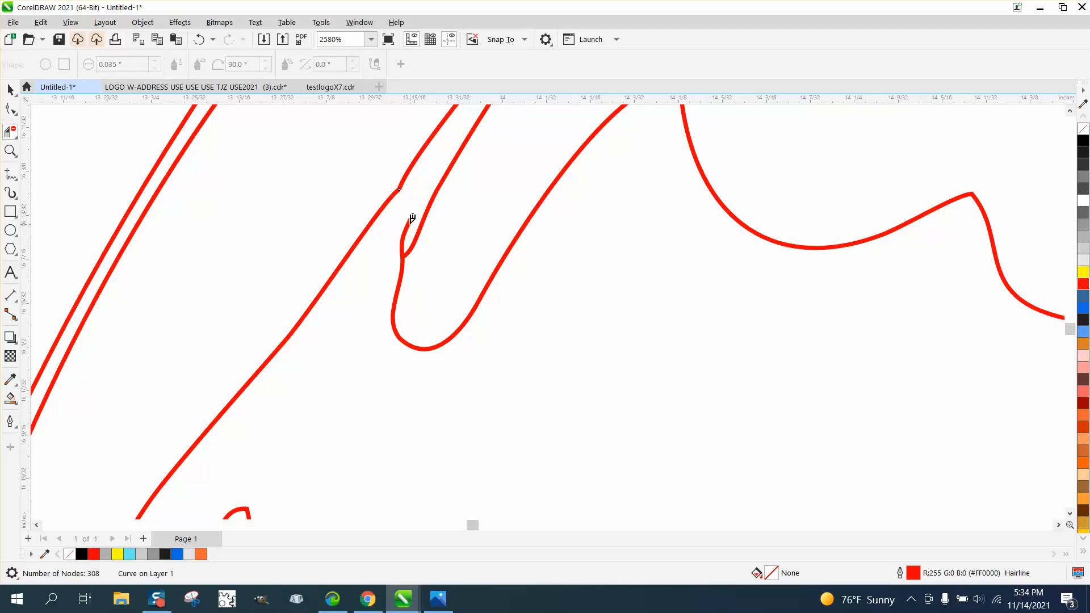
{"action": "left_click", "coordinate": [402, 238]}
Step: Smart Fill the dragon's body in black with a hairline outline and move the filled copy right, clear of the red outline
{"action": "scroll", "coordinate": [356, 288], "scroll_direction": "down", "scroll_amount": 5}
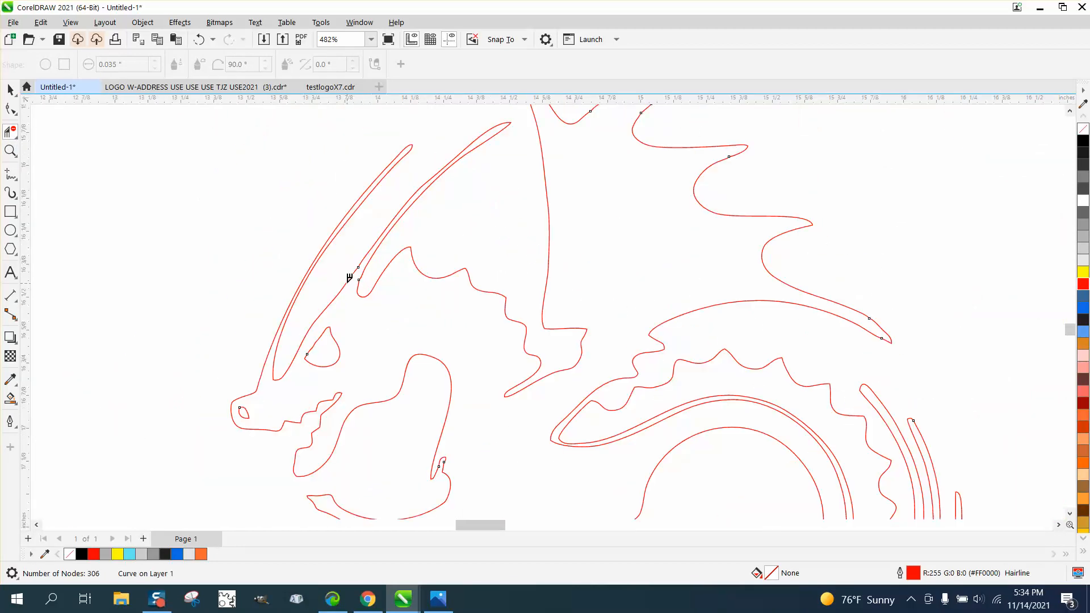
{"action": "scroll", "coordinate": [349, 280], "scroll_direction": "down", "scroll_amount": 1}
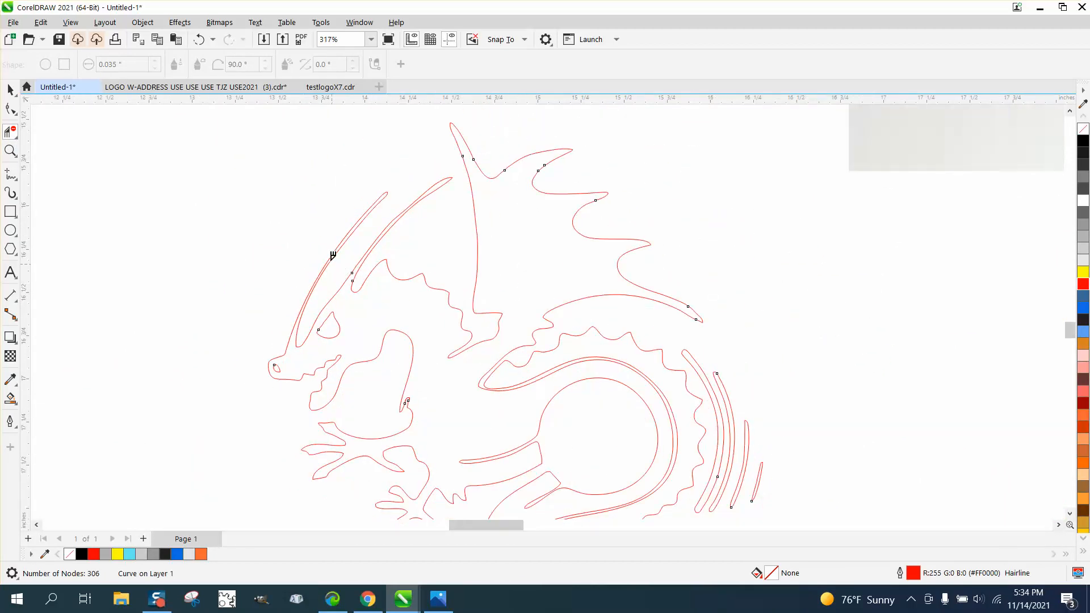
{"action": "scroll", "coordinate": [333, 256], "scroll_direction": "down", "scroll_amount": 2}
{"action": "key", "text": "space"}
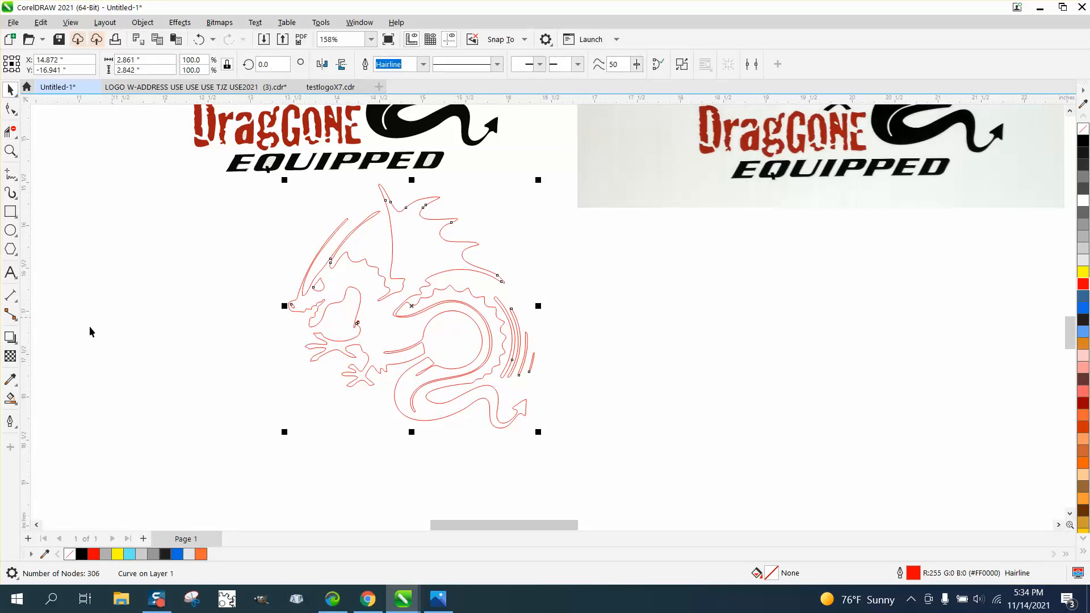
{"action": "left_click", "coordinate": [10, 399]}
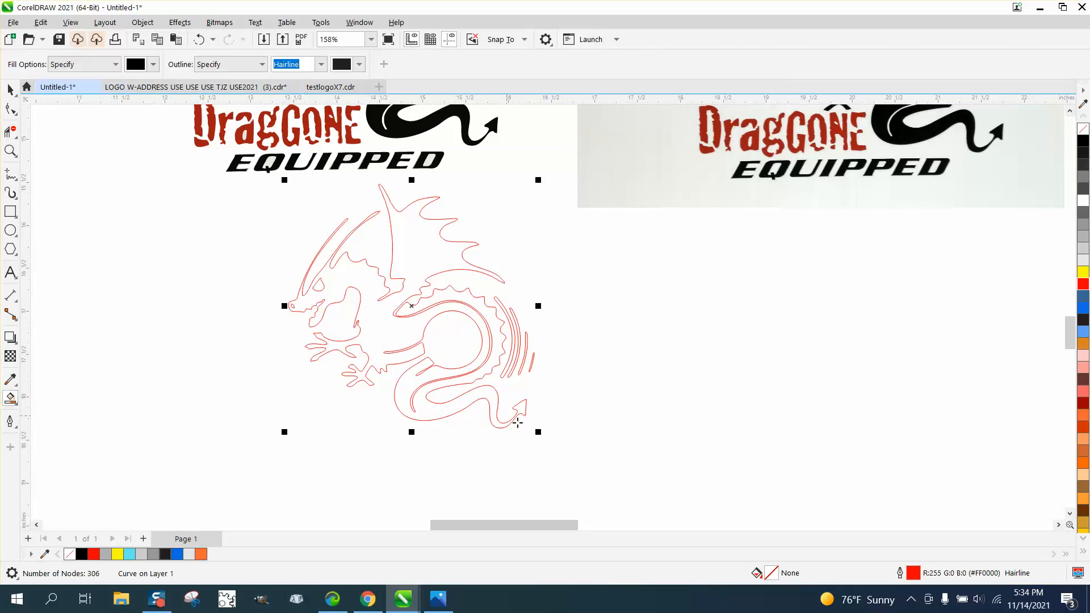
{"action": "left_click", "coordinate": [405, 332]}
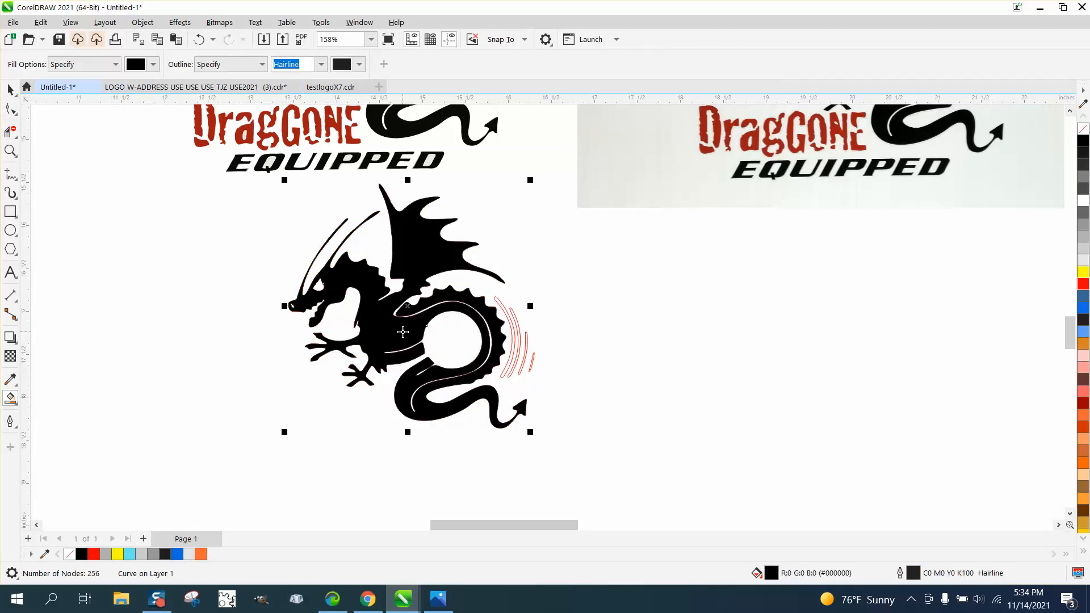
{"action": "key", "text": "Right"}
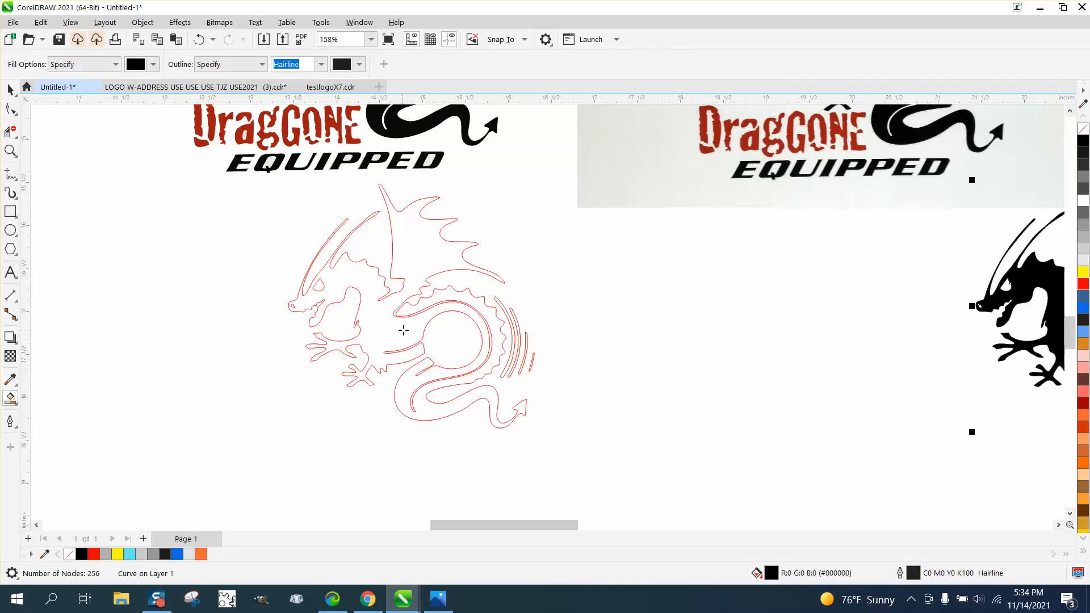
Step: Smart Fill the curved motion stripes behind the dragon's back in black and move them right beside the filled dragon
{"action": "left_click", "coordinate": [493, 299]}
{"action": "key", "text": "Right"}
{"action": "left_click", "coordinate": [531, 325]}
{"action": "left_click", "coordinate": [527, 339]}
{"action": "key", "text": "Right"}
{"action": "left_click", "coordinate": [533, 360]}
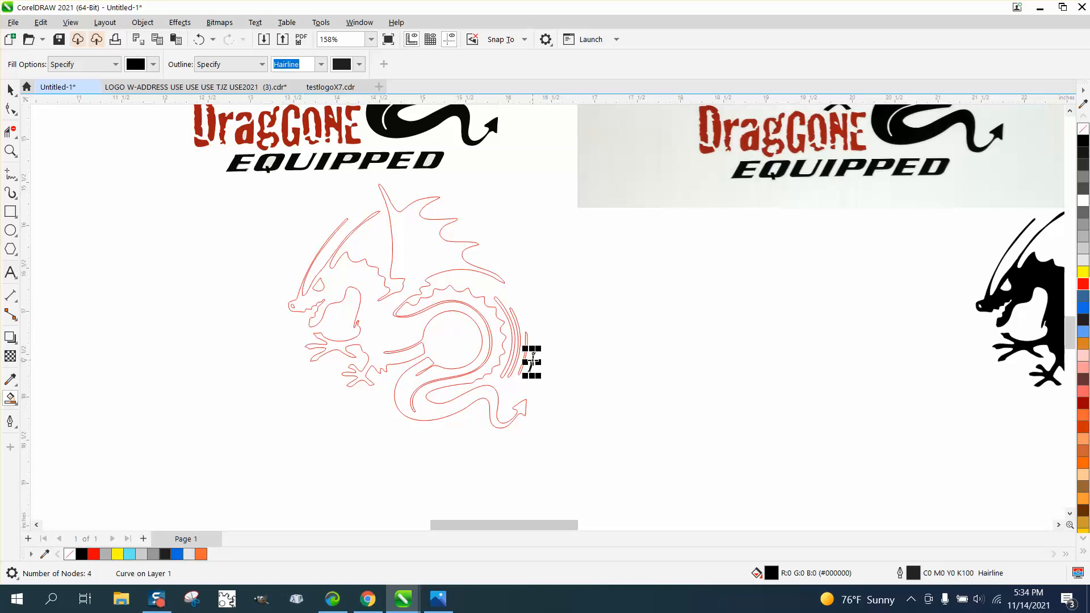
{"action": "key", "text": "Right"}
{"action": "scroll", "coordinate": [470, 357], "scroll_direction": "down", "scroll_amount": 1}
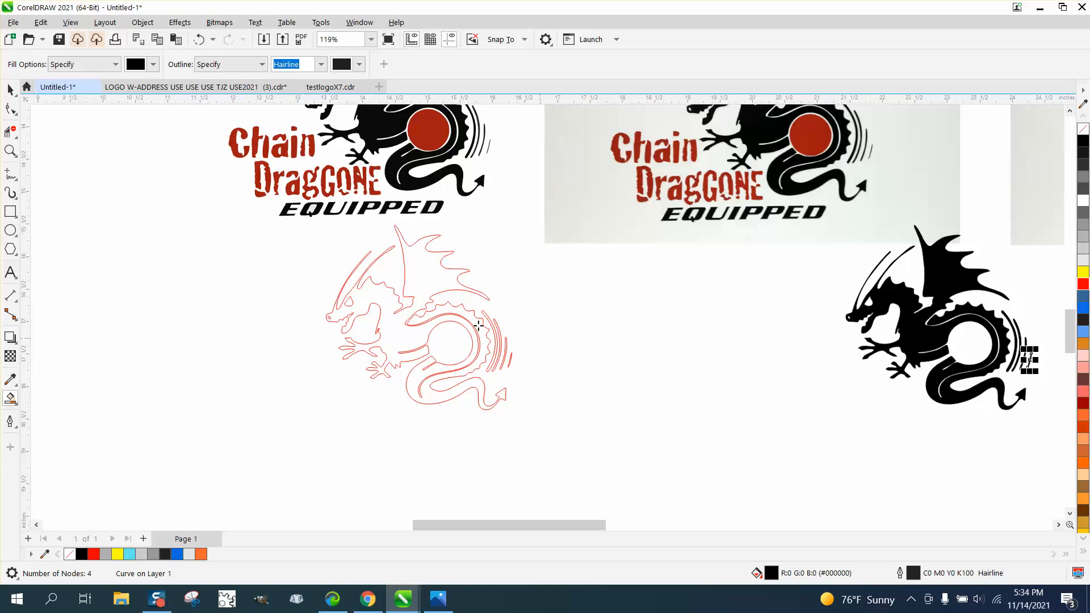
{"action": "left_click", "coordinate": [10, 151]}
{"action": "scroll", "coordinate": [758, 326], "scroll_direction": "down", "scroll_amount": 1}
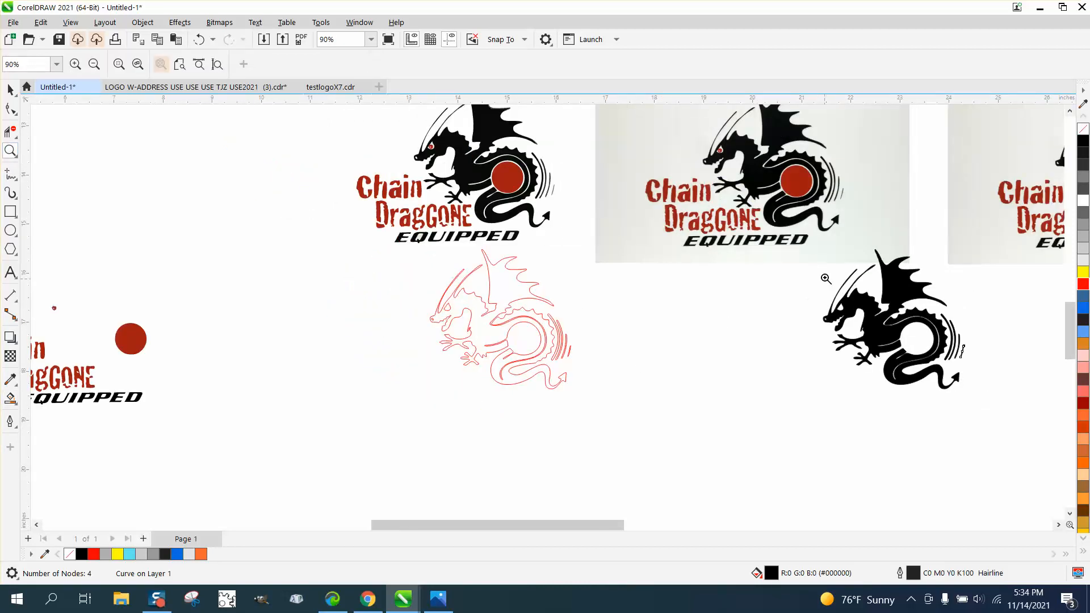
Step: Select the filled dragon together with its motion stripes and move it left and up, clear of the red outline
{"action": "left_click", "coordinate": [10, 90]}
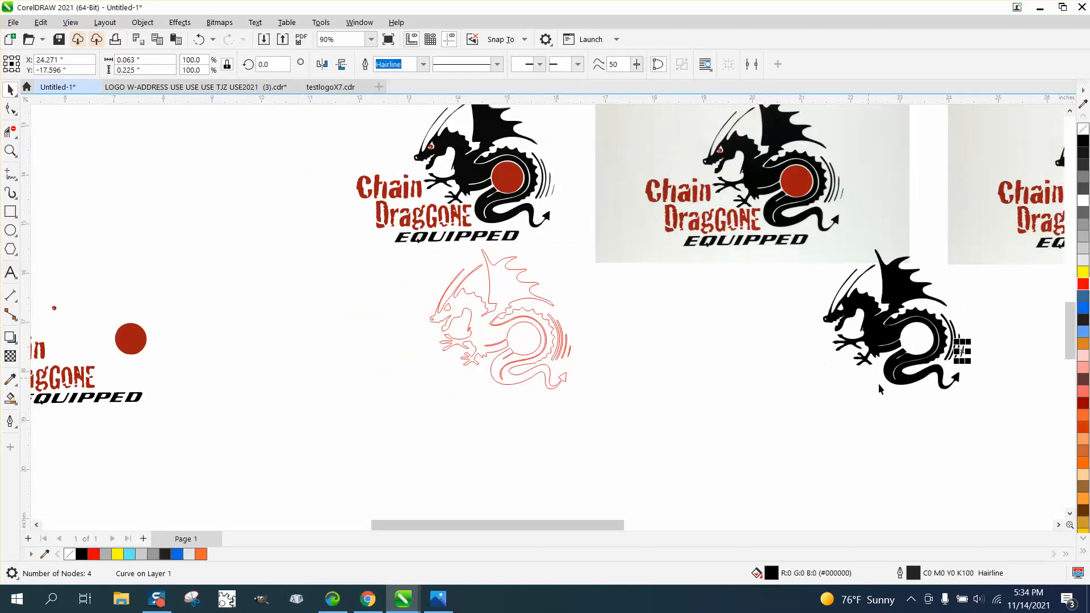
{"action": "left_click_drag", "start_coordinate": [1016, 421], "coordinate": [815, 241]}
{"action": "key", "text": "Down"}
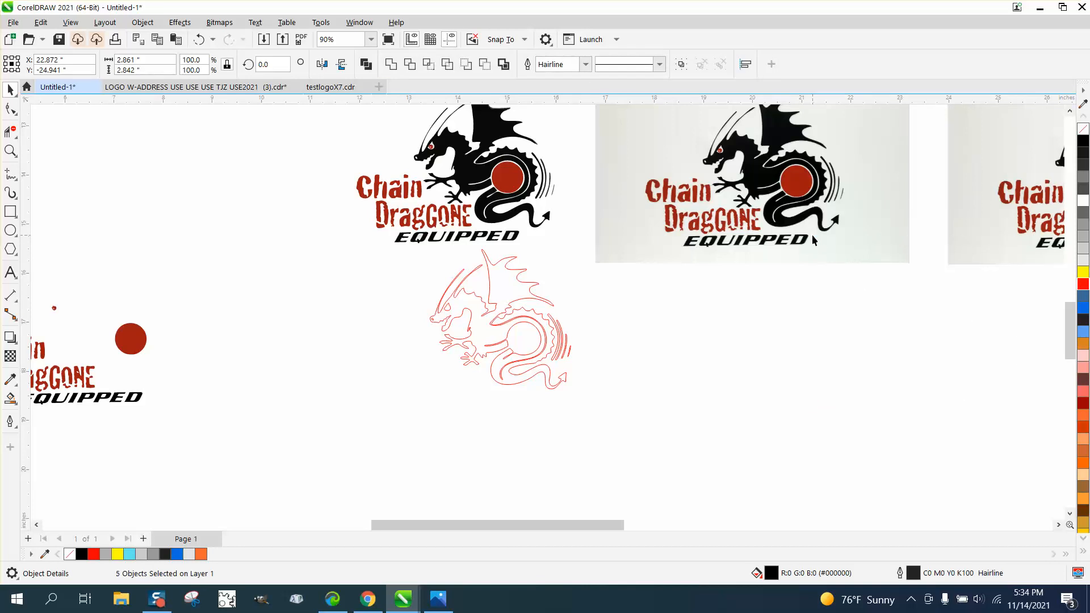
{"action": "key", "text": "ctrl+z"}
{"action": "key", "text": "Left"}
{"action": "key", "text": "Left"}
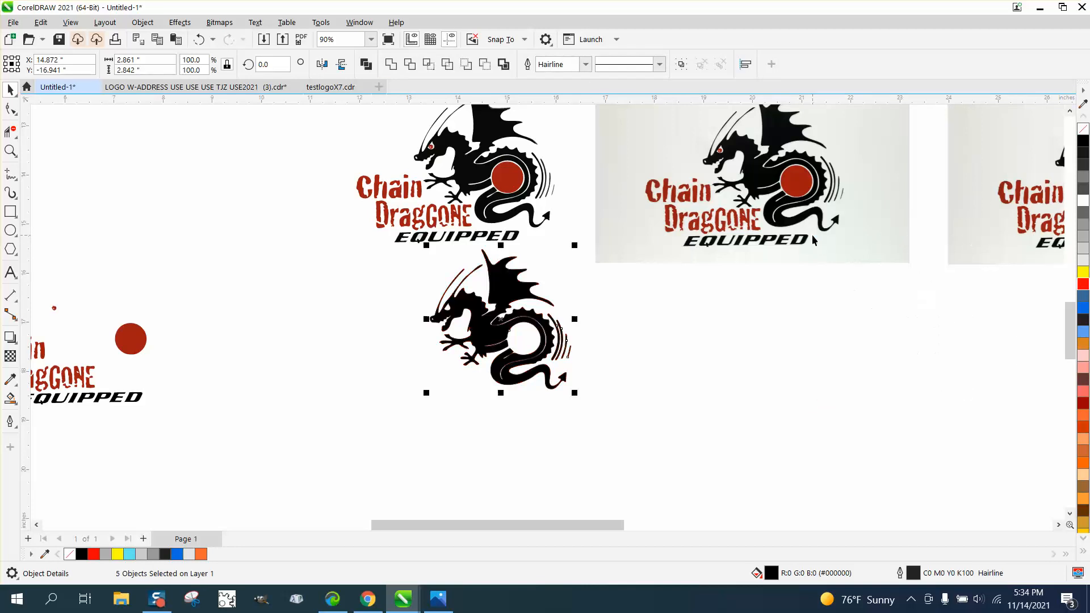
{"action": "key", "text": "Up"}
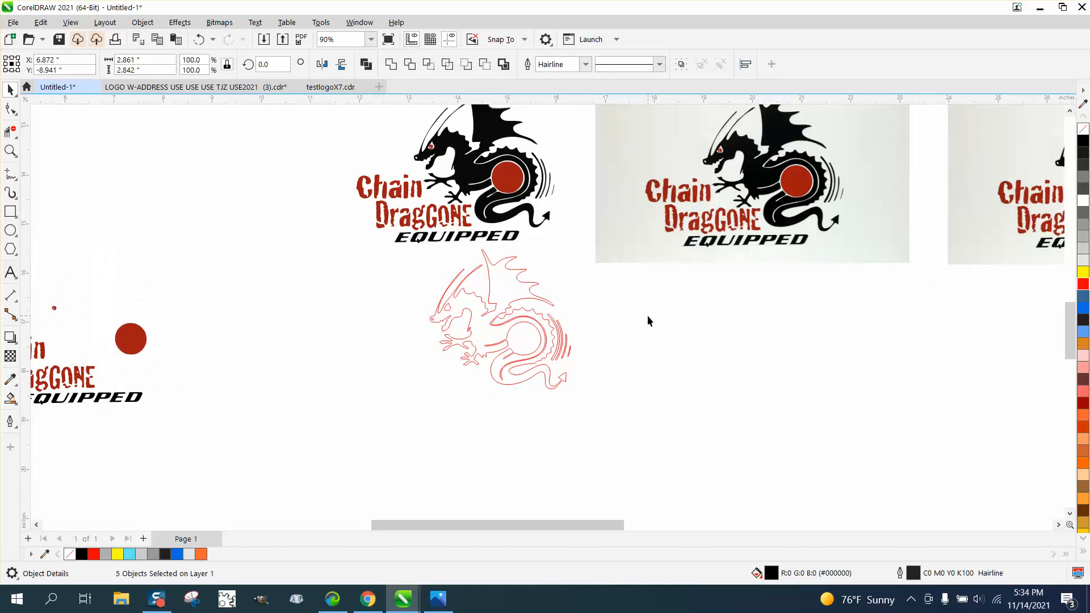
Step: Delete the kinked nodes on both edges of the narrow spike at the top of the filled dragon's wing
{"action": "scroll", "coordinate": [647, 315], "scroll_direction": "down", "scroll_amount": 3}
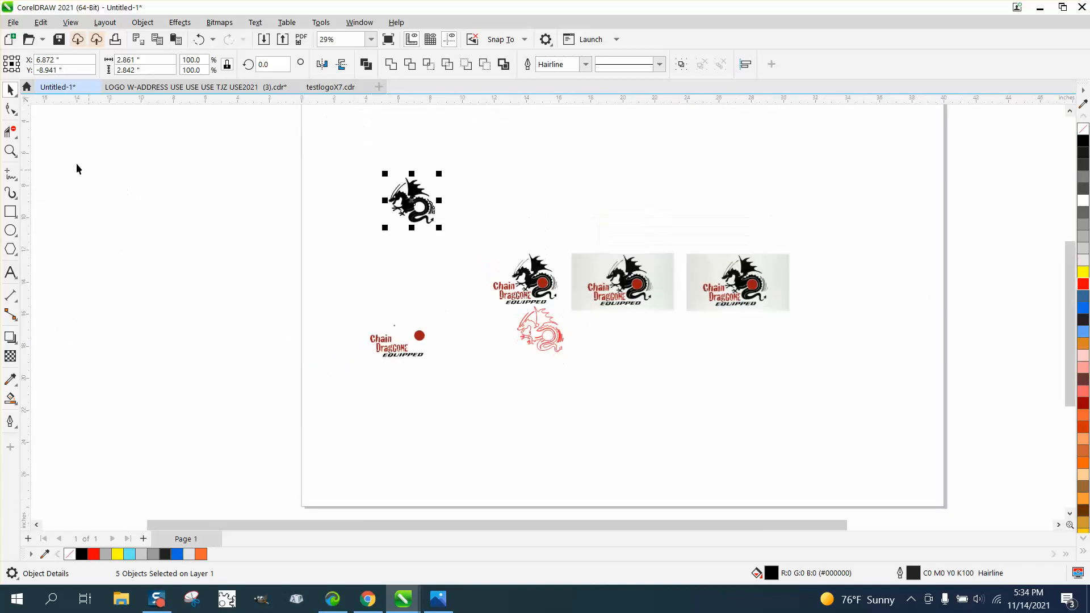
{"action": "left_click", "coordinate": [10, 151]}
{"action": "left_click_drag", "start_coordinate": [367, 168], "coordinate": [463, 228]}
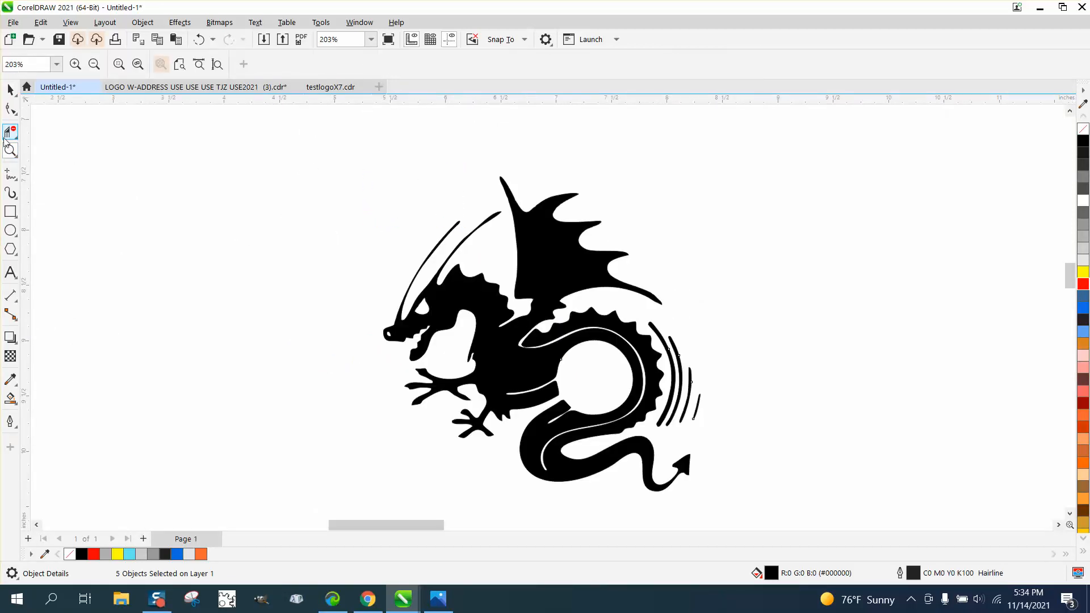
{"action": "left_click", "coordinate": [10, 109]}
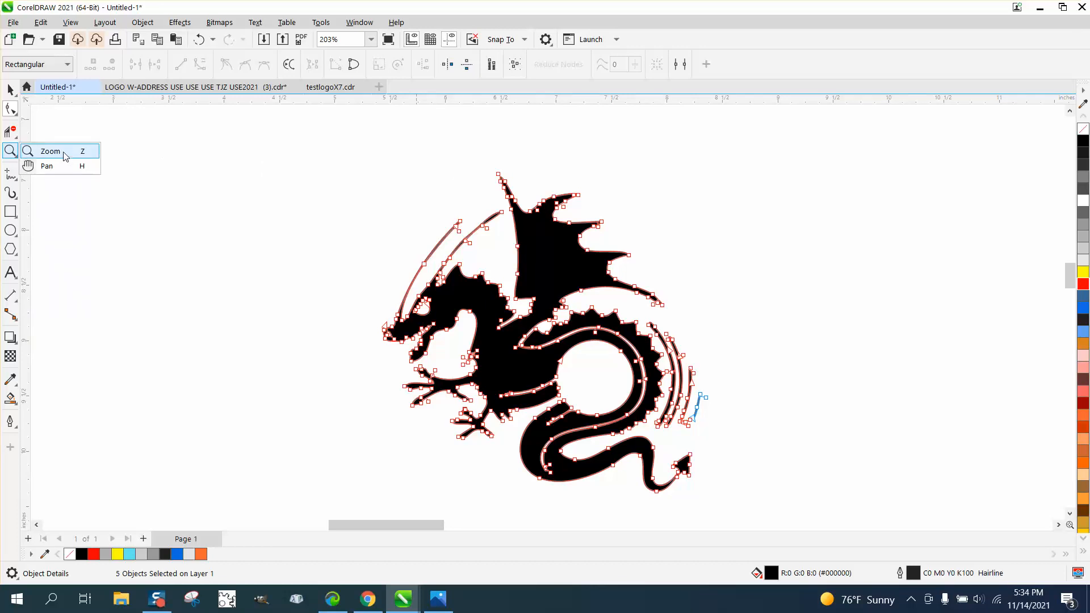
{"action": "left_click", "coordinate": [10, 150]}
{"action": "left_click_drag", "start_coordinate": [477, 161], "coordinate": [611, 282]}
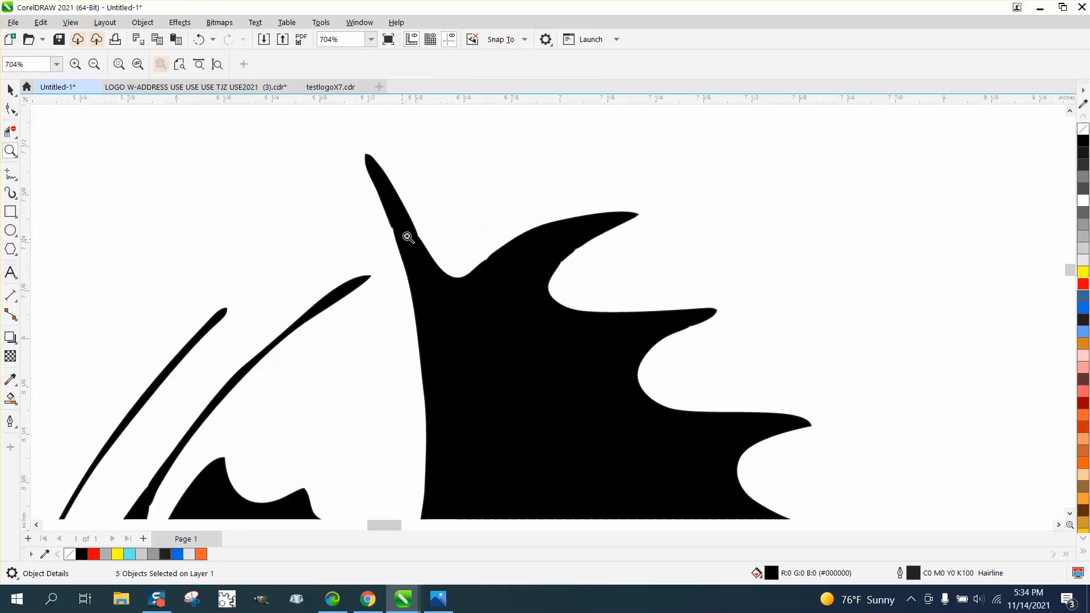
{"action": "left_click_drag", "start_coordinate": [365, 201], "coordinate": [394, 313]}
{"action": "key", "text": "F10"}
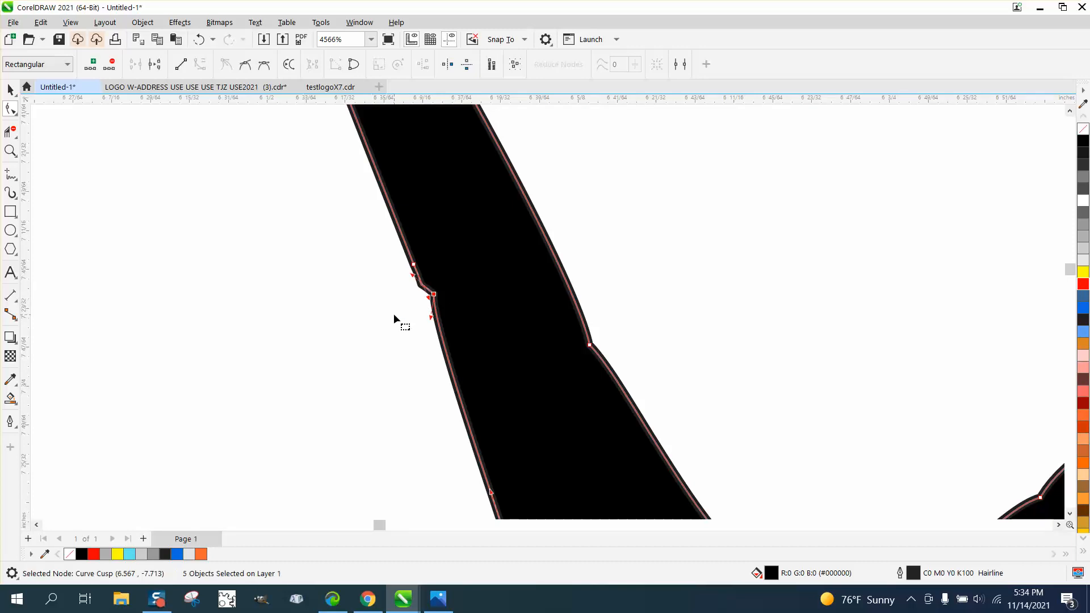
{"action": "key", "text": "Delete"}
Step: Delete five surplus nodes around the first wing point beside the top spike to even out its curve
{"action": "scroll", "coordinate": [560, 370], "scroll_direction": "down", "scroll_amount": 4}
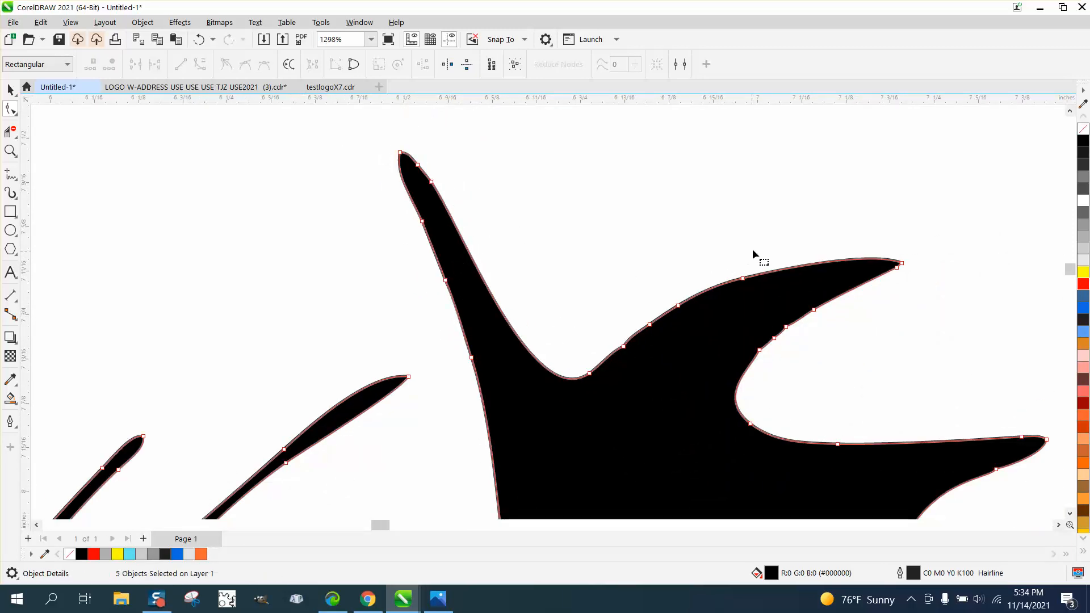
{"action": "left_click_drag", "start_coordinate": [753, 251], "coordinate": [607, 355]}
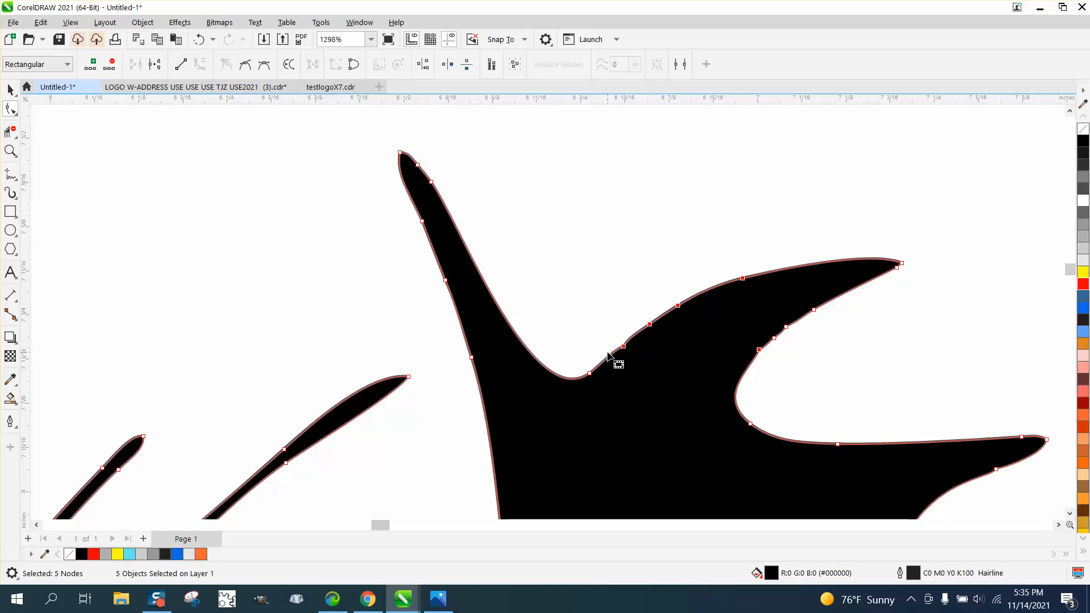
{"action": "key", "text": "Delete"}
Step: Choose the Smooth tool for retouching the dragon's edges
{"action": "scroll", "coordinate": [799, 393], "scroll_direction": "down", "scroll_amount": 1}
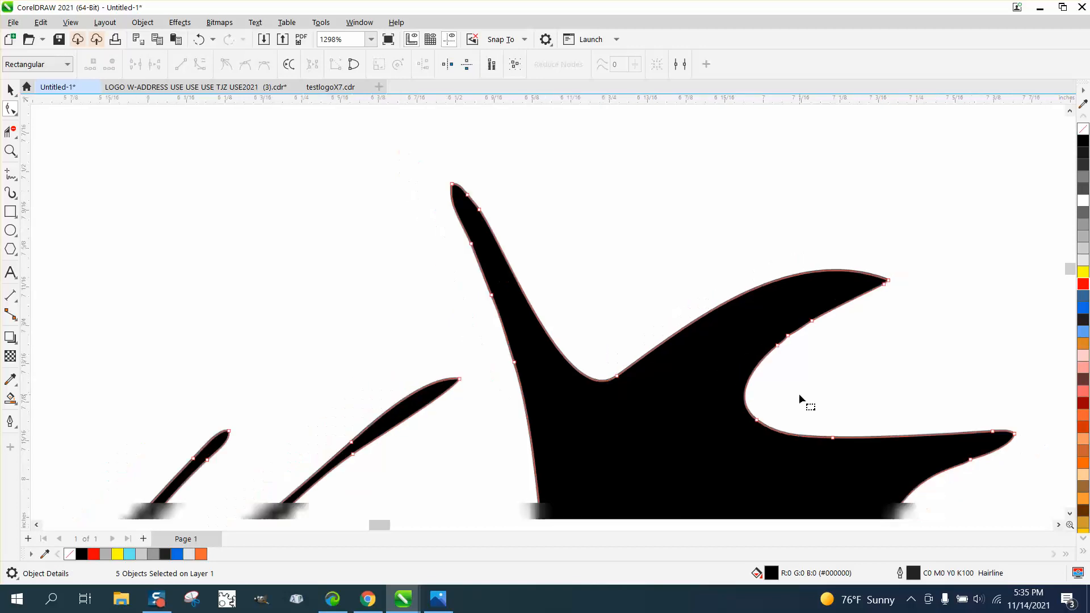
{"action": "scroll", "coordinate": [799, 394], "scroll_direction": "down", "scroll_amount": 2}
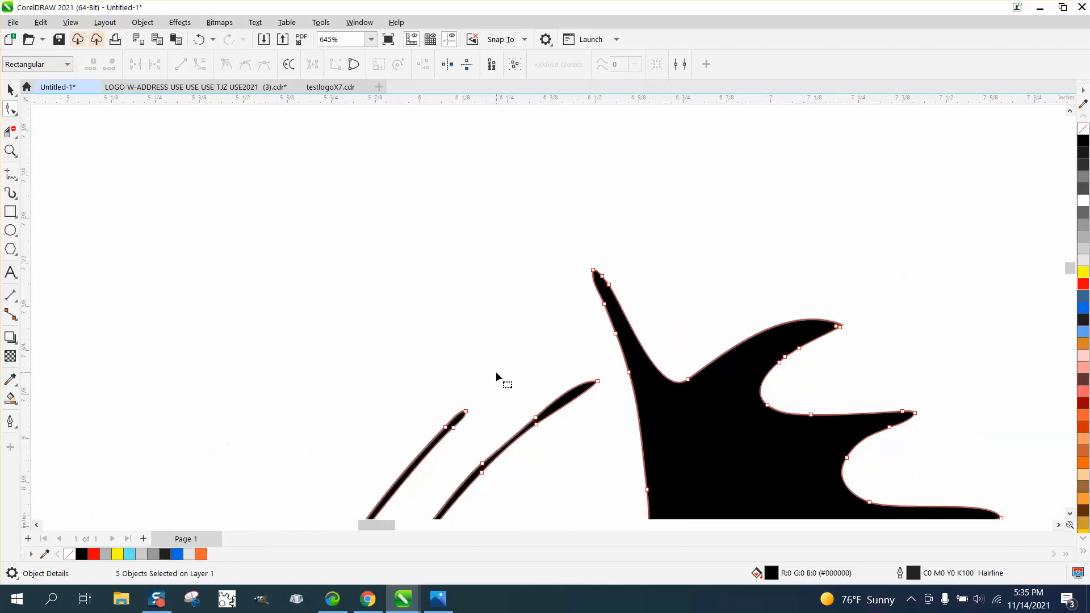
{"action": "left_click", "coordinate": [16, 115]}
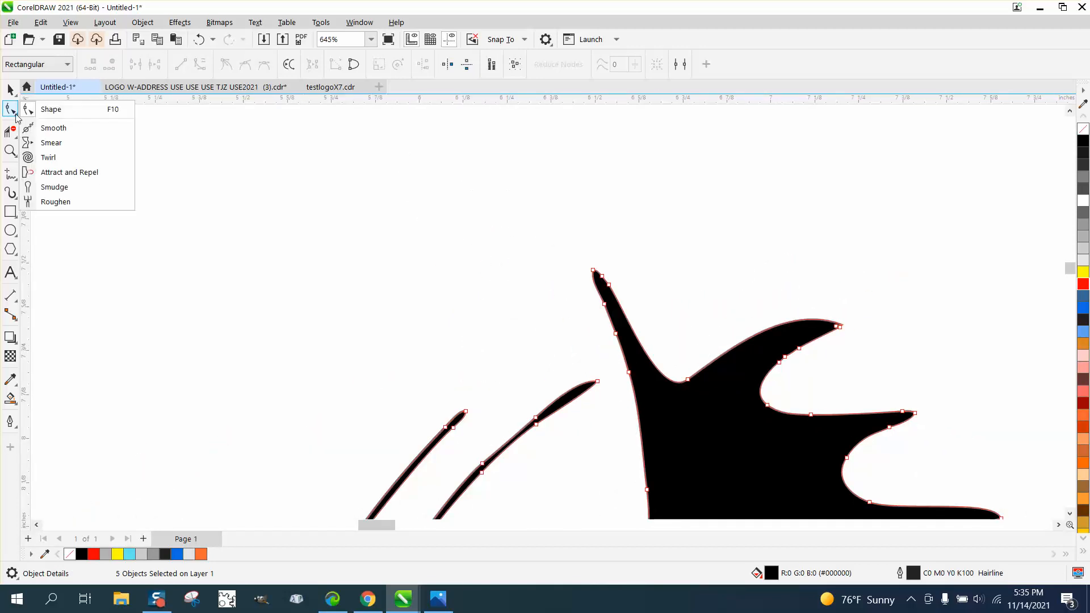
{"action": "left_click", "coordinate": [54, 128]}
{"action": "scroll", "coordinate": [738, 440], "scroll_direction": "down", "scroll_amount": 1}
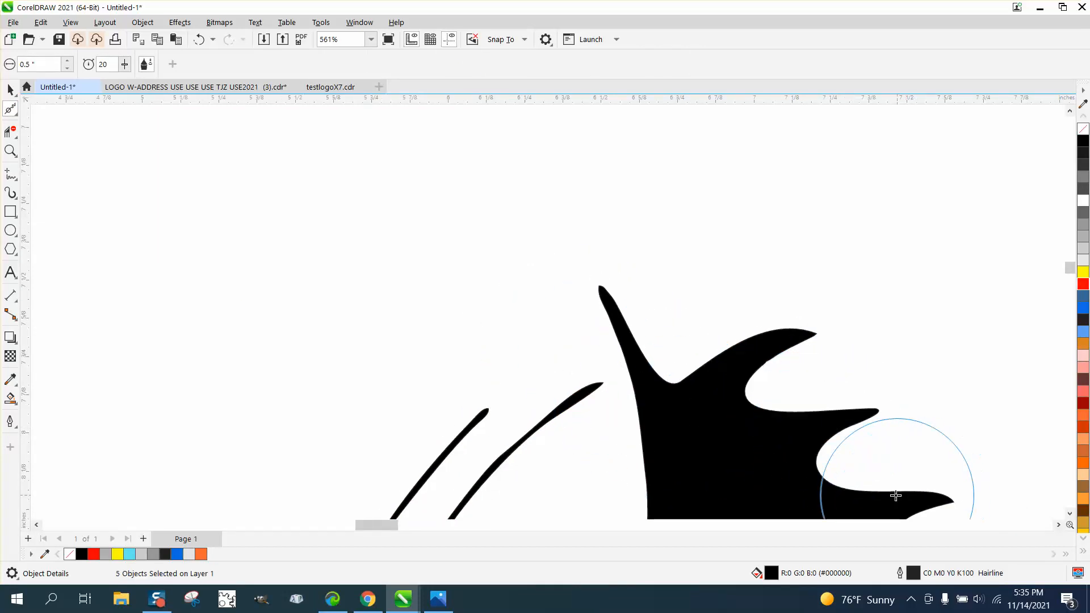
{"action": "scroll", "coordinate": [631, 374], "scroll_direction": "down", "scroll_amount": 2}
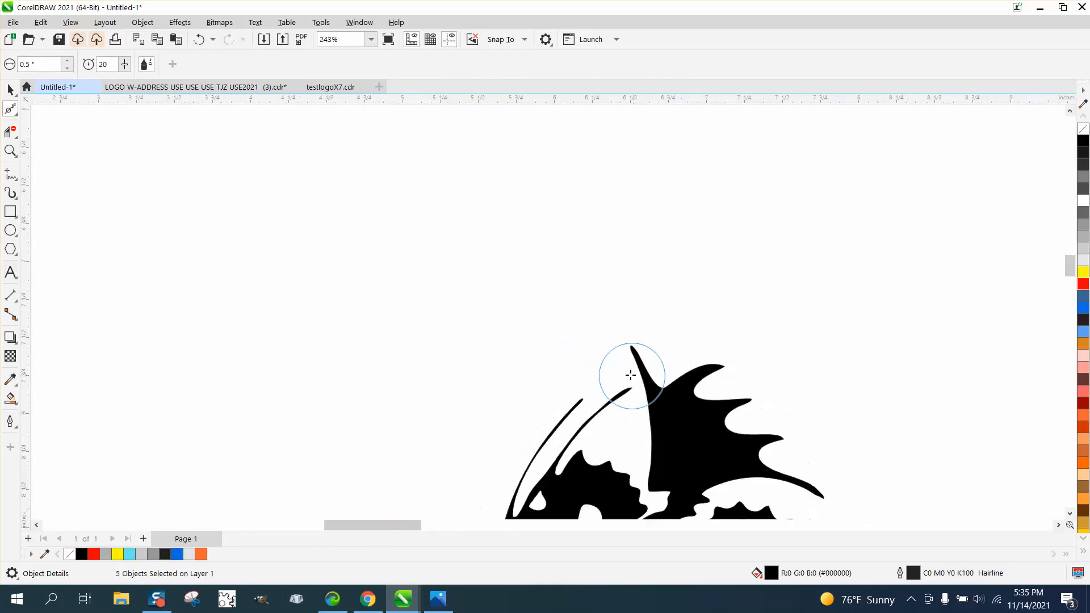
{"action": "scroll", "coordinate": [631, 374], "scroll_direction": "down", "scroll_amount": 2}
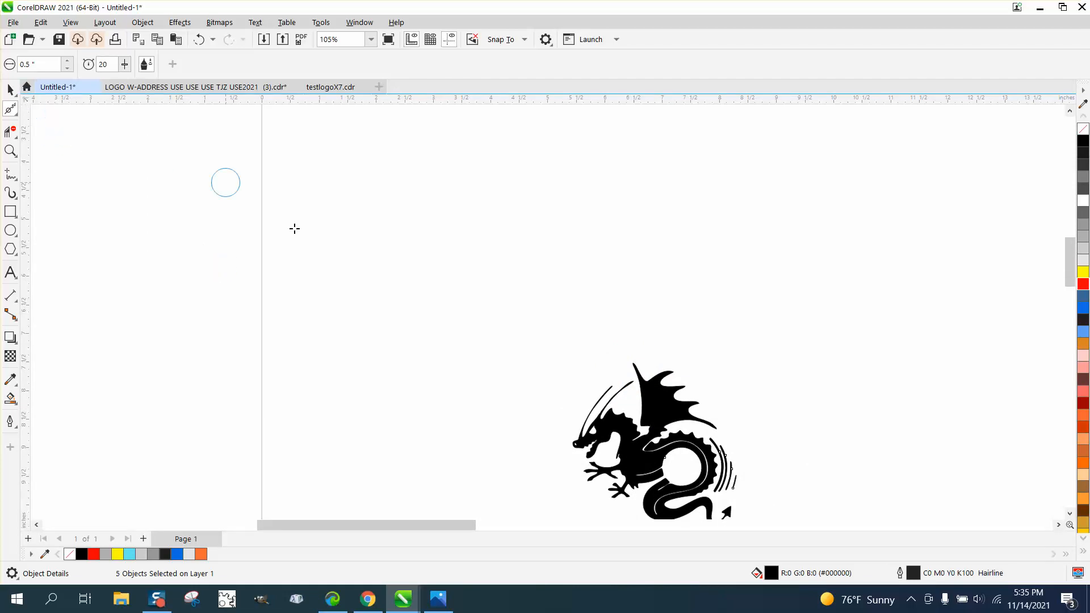
Step: Move the filled dragon straight down onto the separated lettering, eye and red circle
{"action": "left_click", "coordinate": [10, 89]}
{"action": "scroll", "coordinate": [364, 217], "scroll_direction": "down", "scroll_amount": 1}
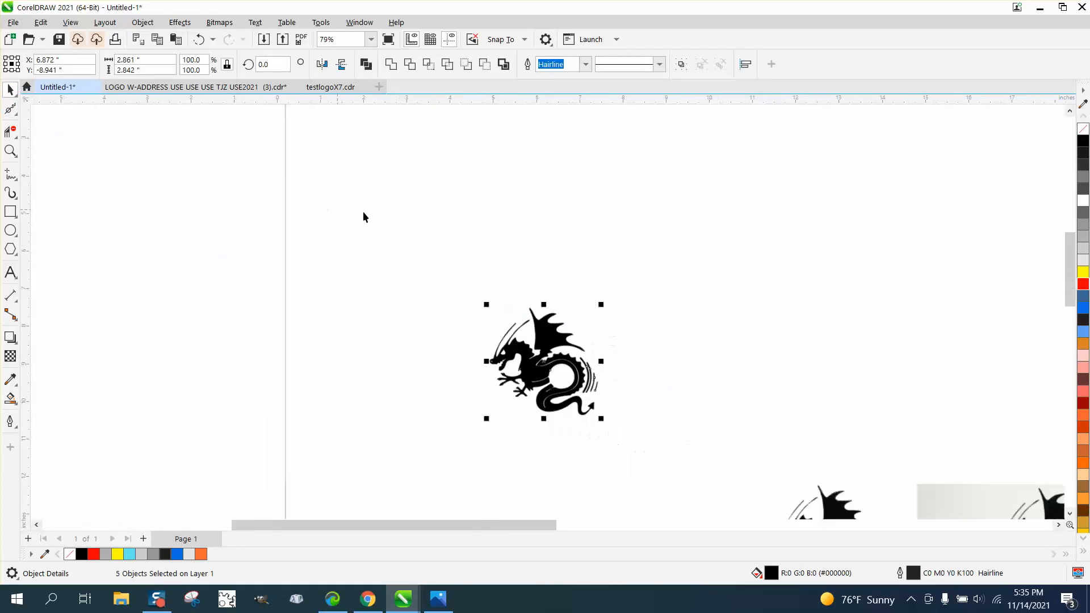
{"action": "scroll", "coordinate": [456, 228], "scroll_direction": "down", "scroll_amount": 2}
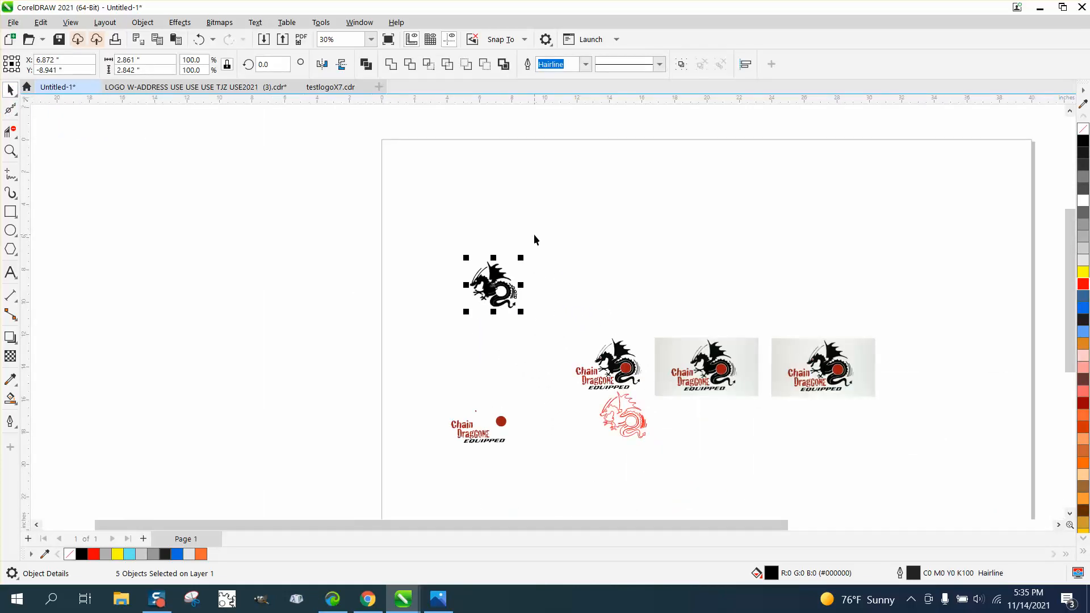
{"action": "key", "text": "Down"}
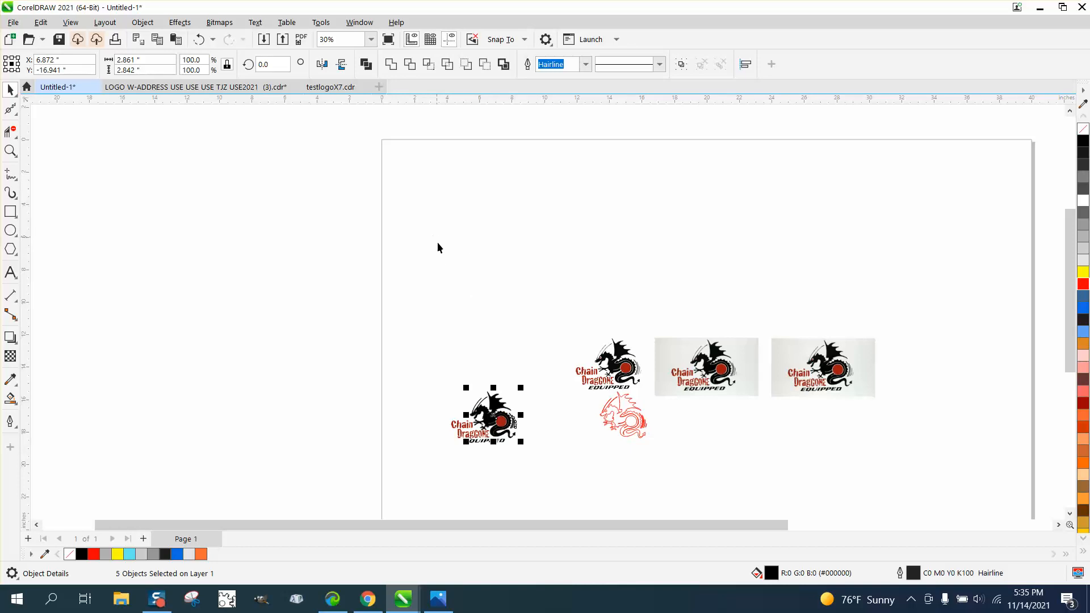
Step: Smooth the kink on the inner edge at the base of the dragon's rear horn using a 0.1 inch Smooth nib
{"action": "left_click", "coordinate": [11, 150]}
{"action": "left_click_drag", "start_coordinate": [437, 380], "coordinate": [569, 446]}
{"action": "left_click_drag", "start_coordinate": [345, 254], "coordinate": [422, 281]}
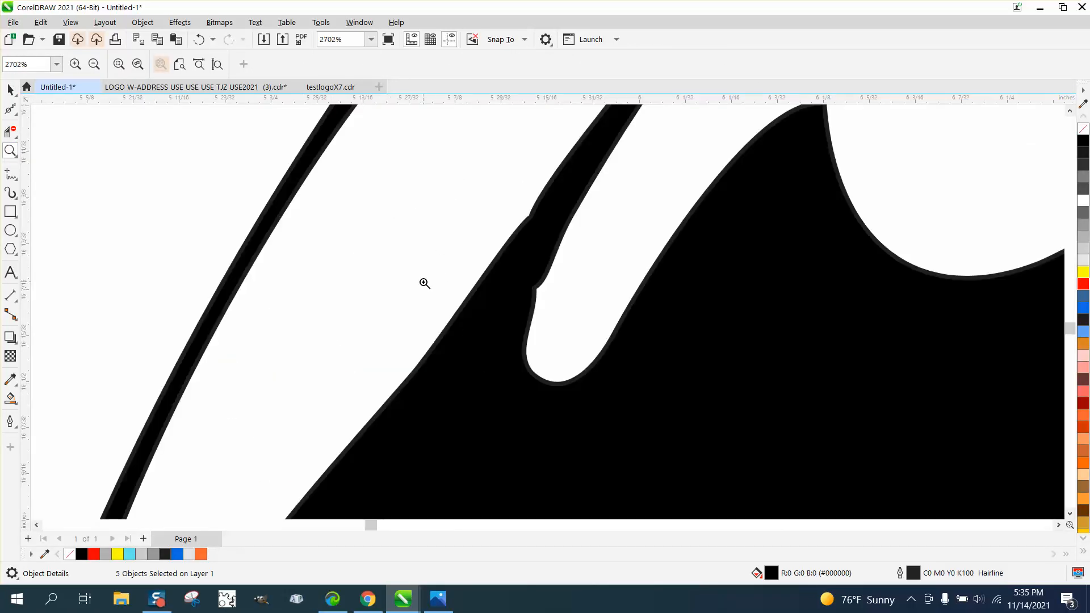
{"action": "left_click", "coordinate": [10, 108]}
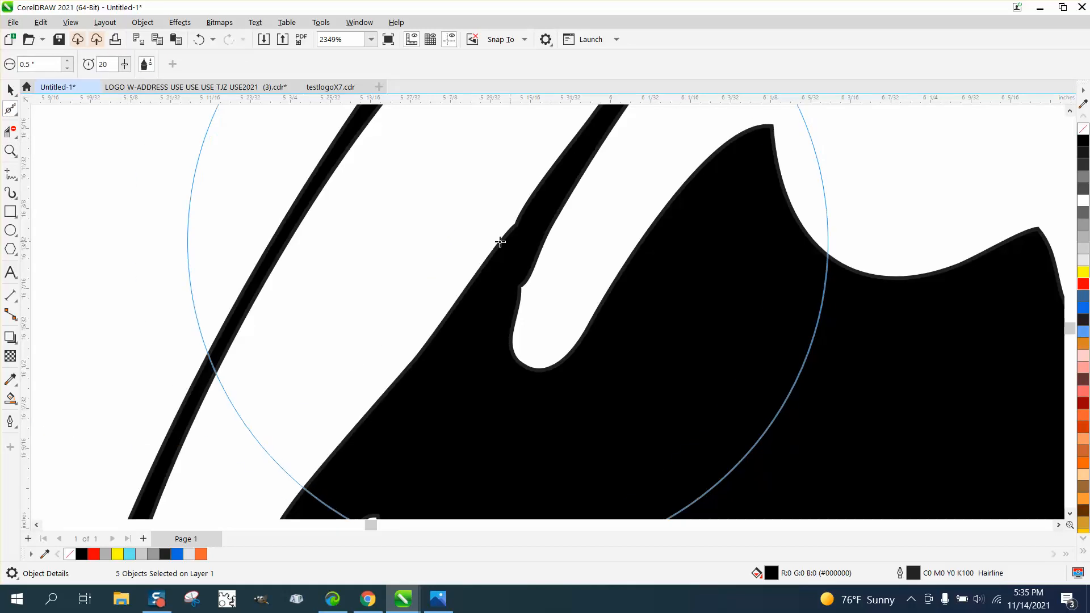
{"action": "left_click", "coordinate": [50, 64]}
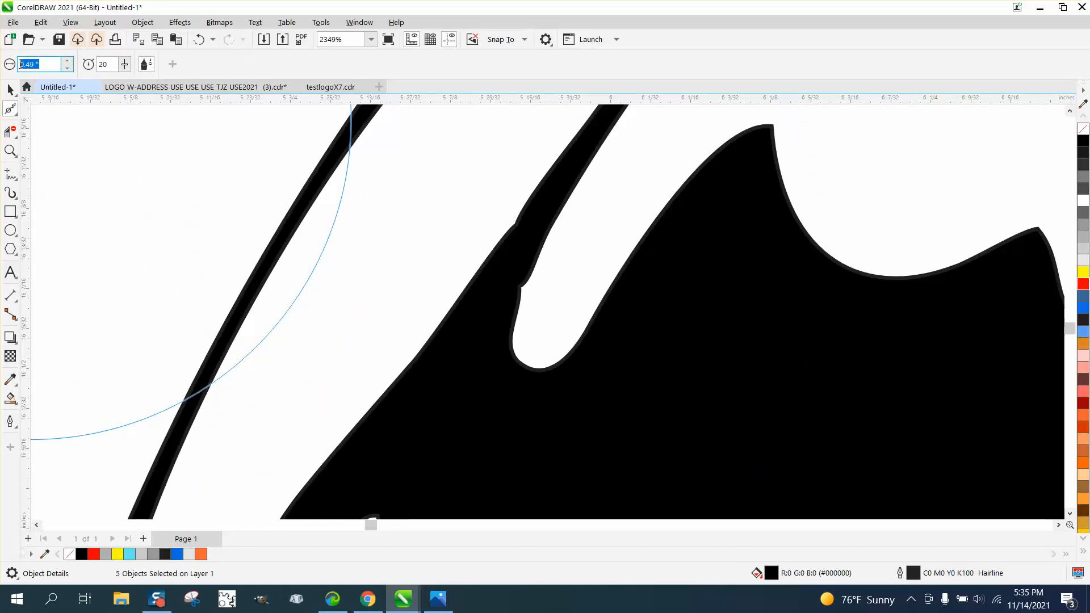
{"action": "type", "text": ".1"}
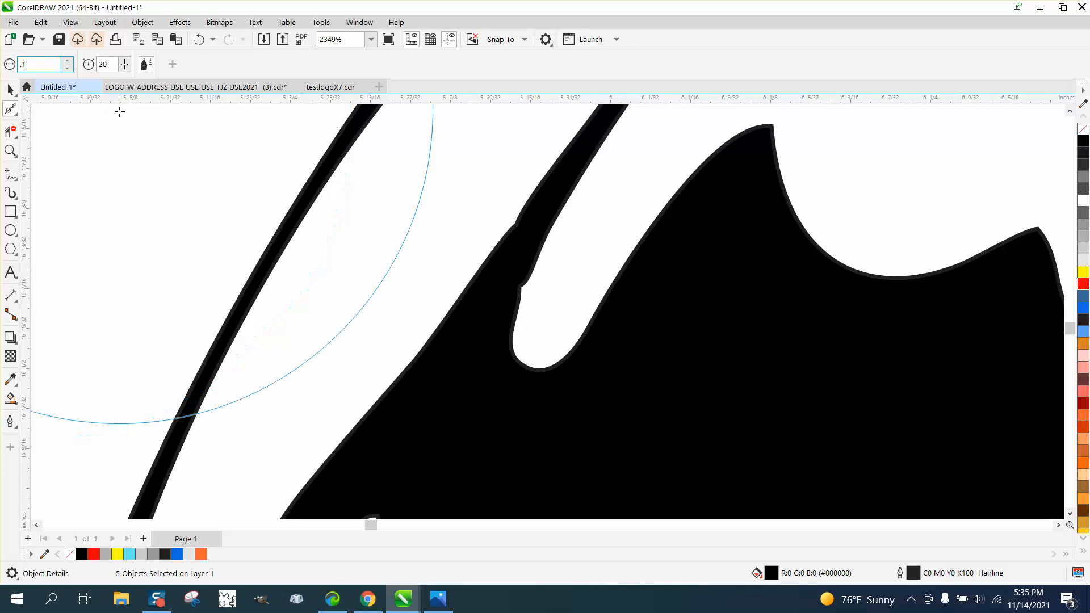
{"action": "key", "text": "Return"}
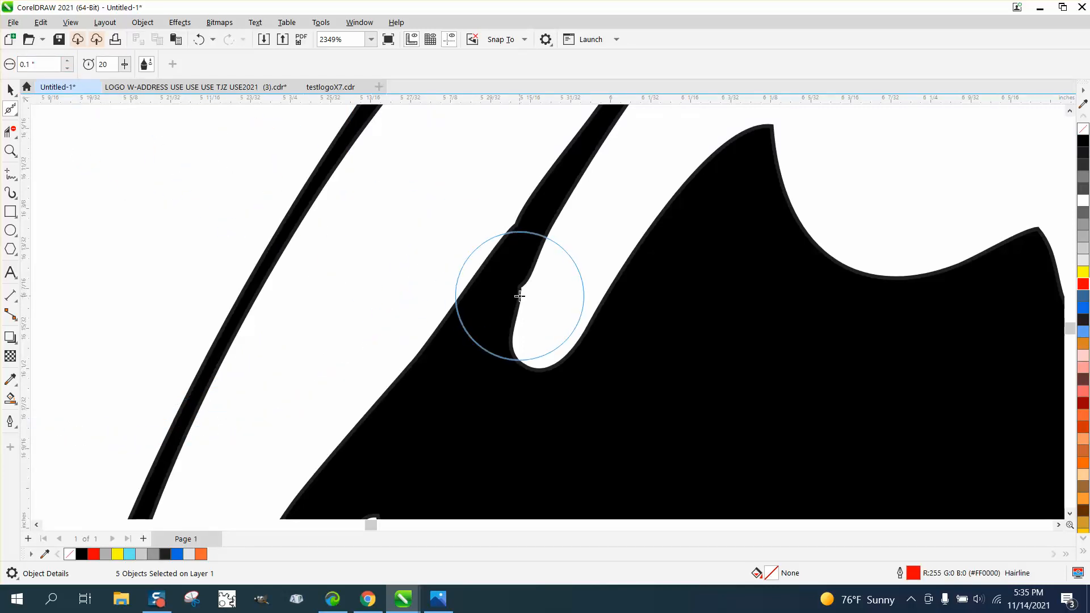
{"action": "left_click", "coordinate": [521, 296]}
{"action": "left_click", "coordinate": [526, 282]}
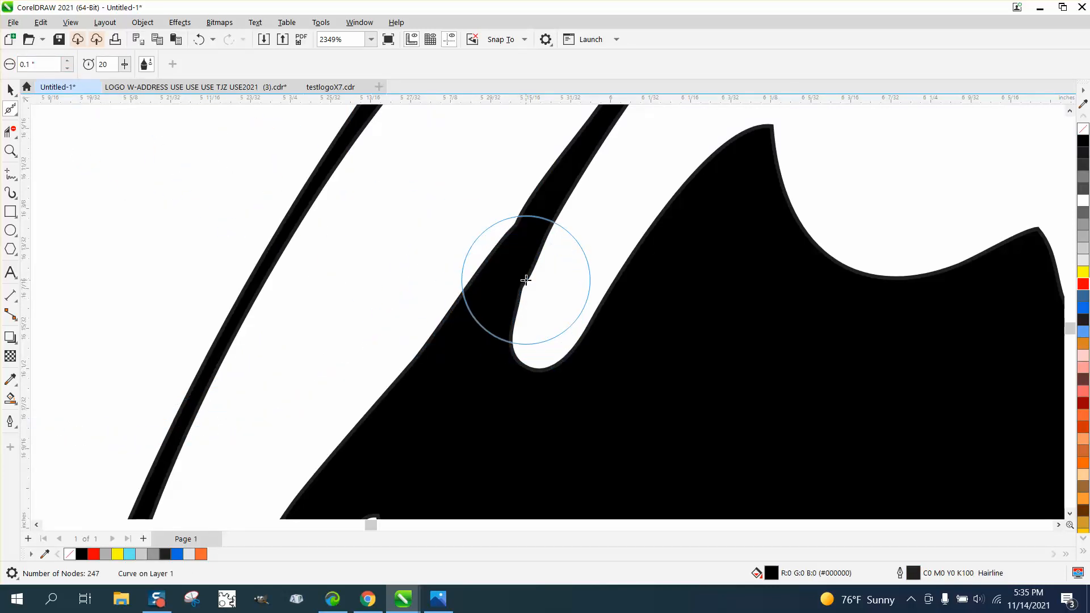
{"action": "left_click", "coordinate": [526, 280]}
Step: Delete the two kinked nodes on the slanted outer left edge of the first P in EQUIPPED
{"action": "scroll", "coordinate": [499, 296], "scroll_direction": "down", "scroll_amount": 5}
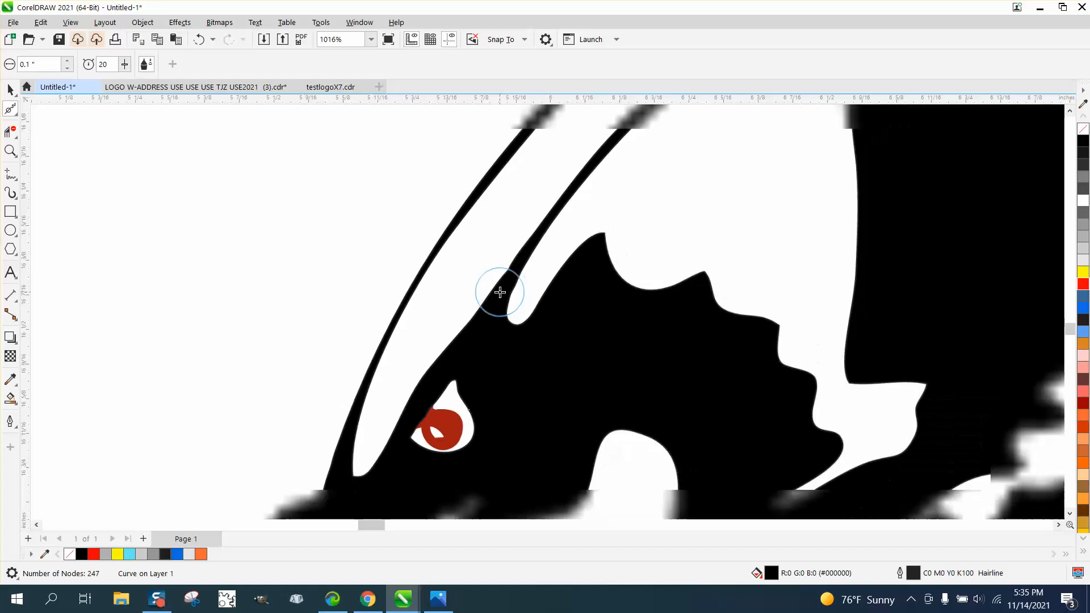
{"action": "scroll", "coordinate": [517, 296], "scroll_direction": "down", "scroll_amount": 4}
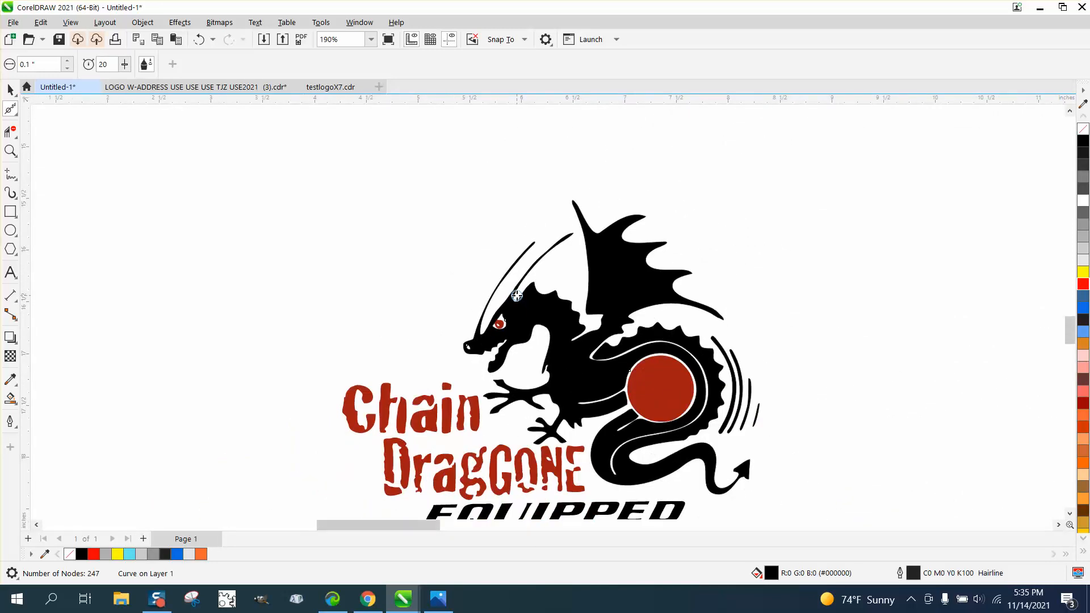
{"action": "scroll", "coordinate": [516, 296], "scroll_direction": "down", "scroll_amount": 1}
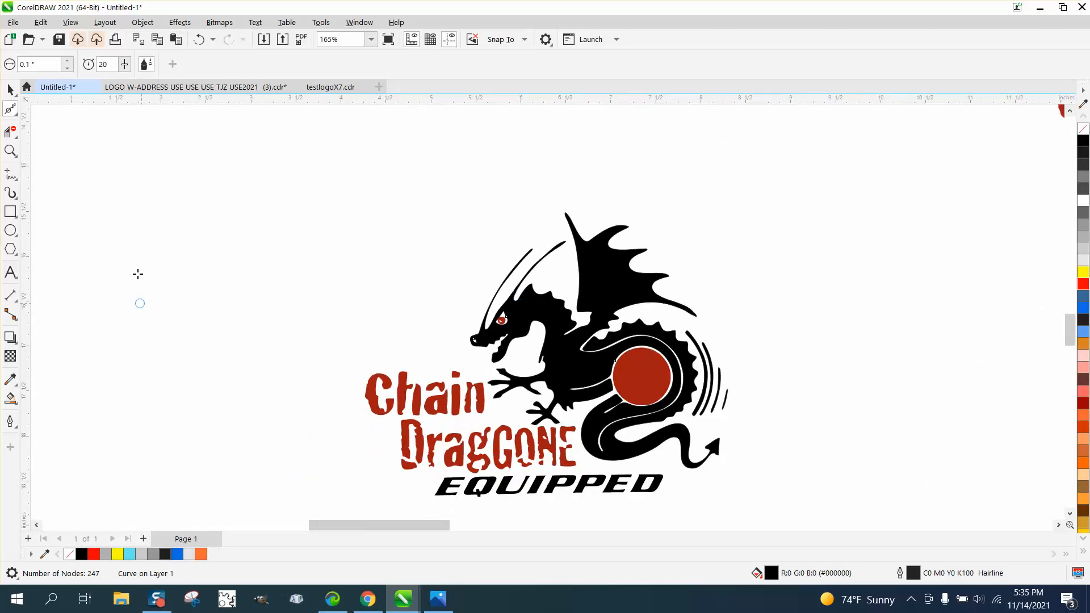
{"action": "left_click", "coordinate": [10, 151]}
{"action": "left_click_drag", "start_coordinate": [414, 466], "coordinate": [690, 506]}
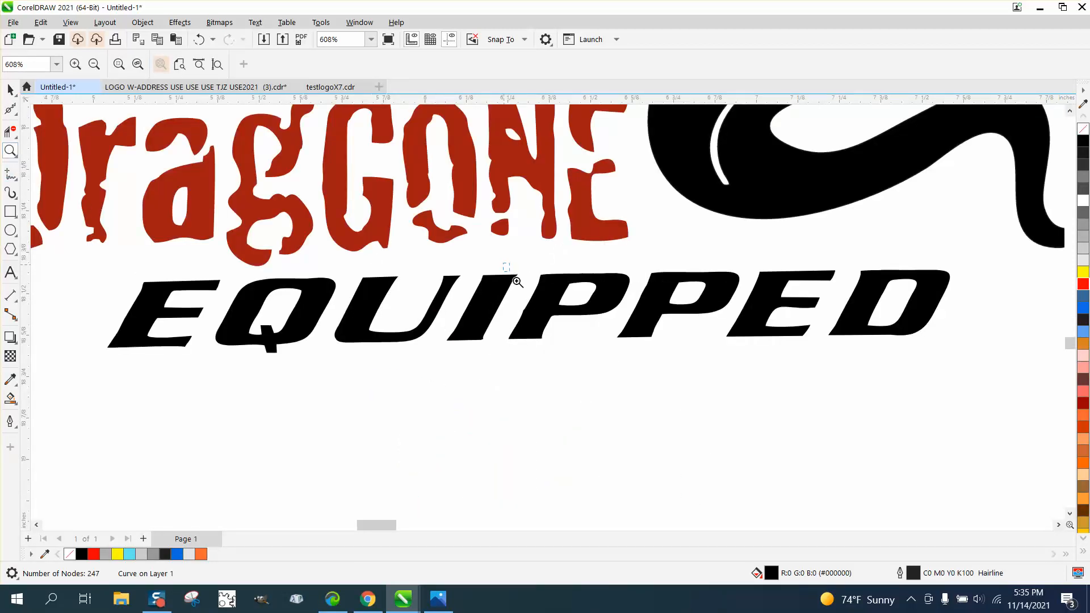
{"action": "left_click_drag", "start_coordinate": [517, 282], "coordinate": [600, 324]}
{"action": "left_click", "coordinate": [10, 107]}
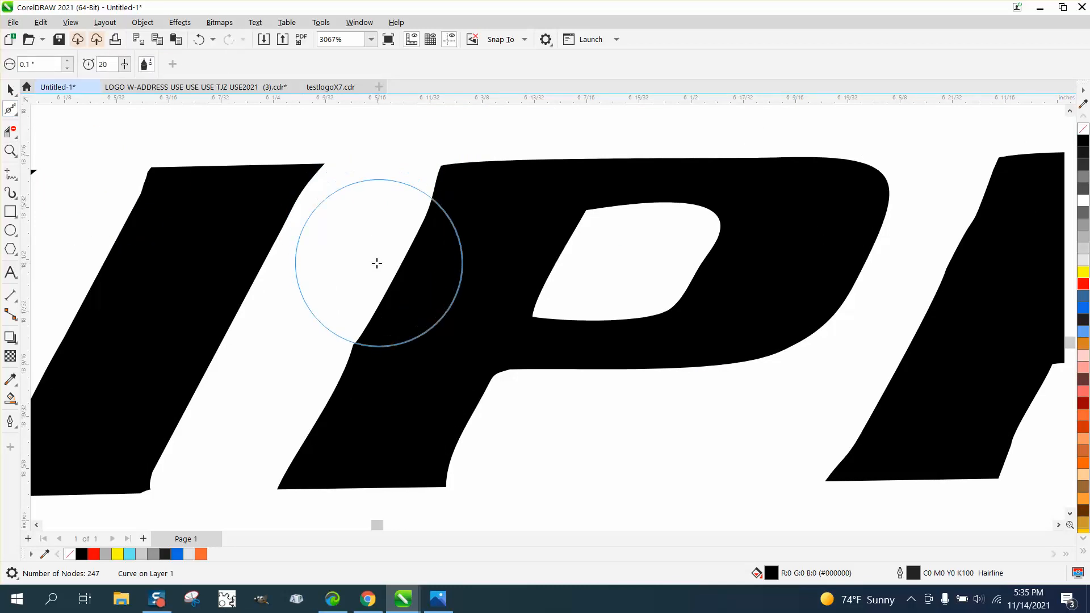
{"action": "left_click", "coordinate": [16, 118]}
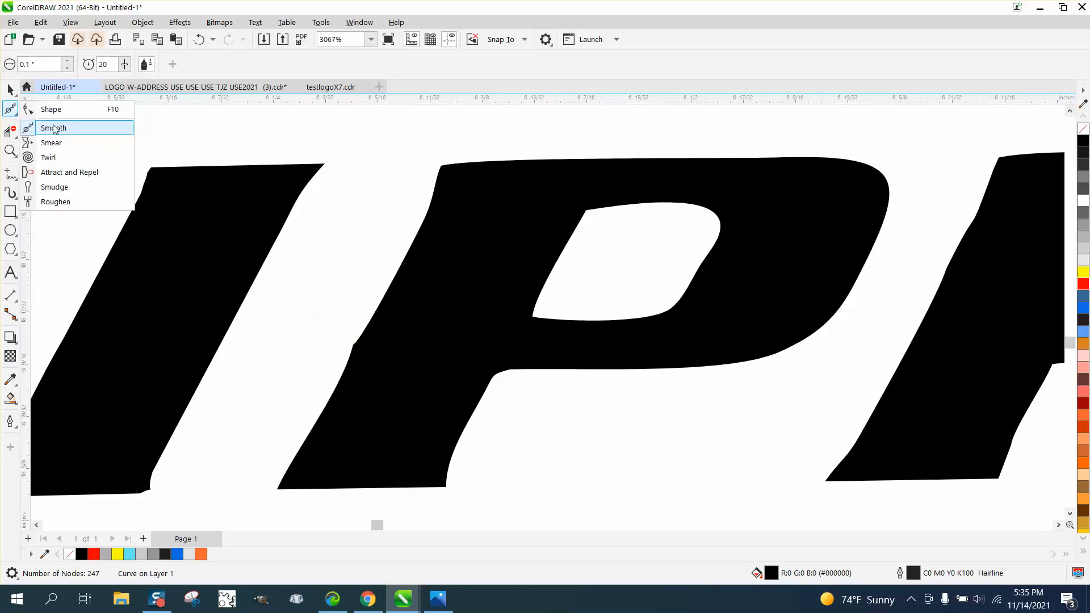
{"action": "left_click", "coordinate": [46, 107]}
{"action": "left_click", "coordinate": [363, 351]}
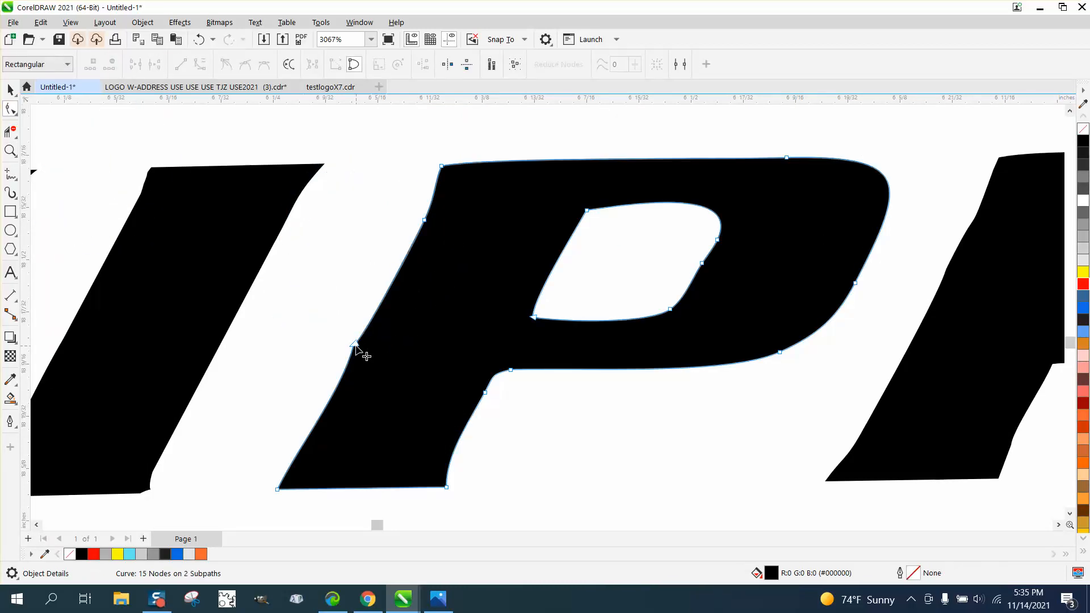
{"action": "left_click_drag", "start_coordinate": [334, 319], "coordinate": [375, 354]}
{"action": "key", "text": "Delete"}
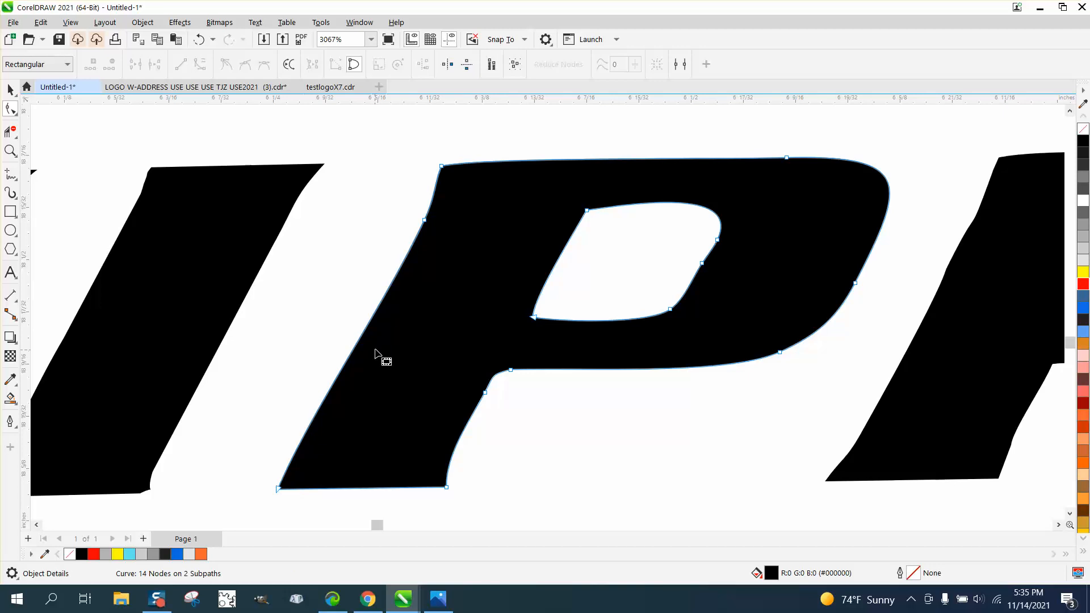
{"action": "left_click", "coordinate": [426, 222]}
{"action": "key", "text": "Delete"}
{"action": "scroll", "coordinate": [434, 254], "scroll_direction": "down", "scroll_amount": 3}
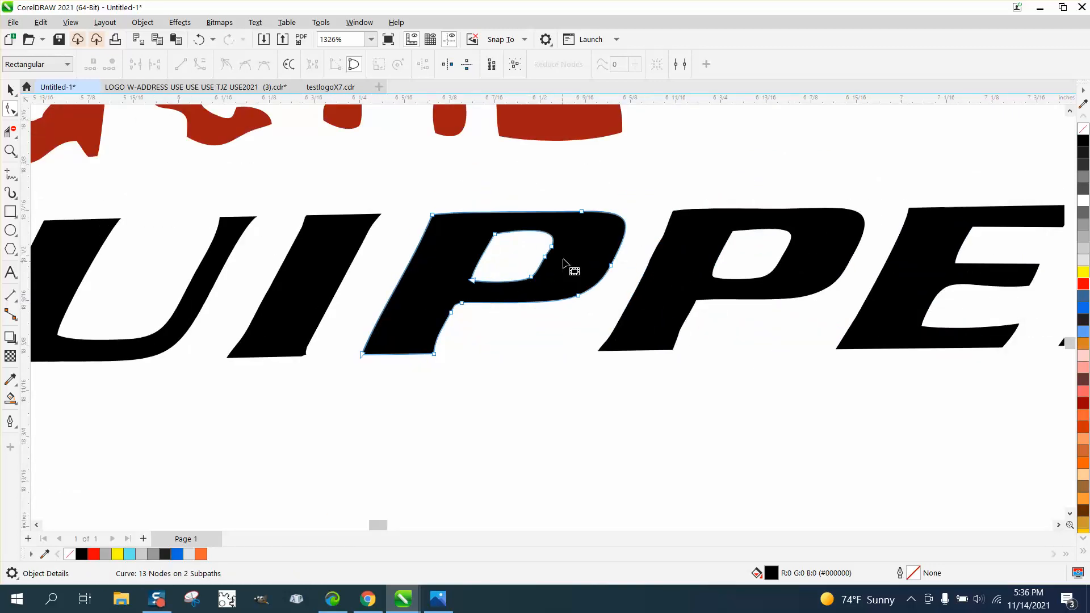
Step: Delete the surplus nodes on the curved side of the first P's counter and the kinked node where its stem meets the bowl
{"action": "left_click_drag", "start_coordinate": [566, 242], "coordinate": [536, 265]}
{"action": "key", "text": "Delete"}
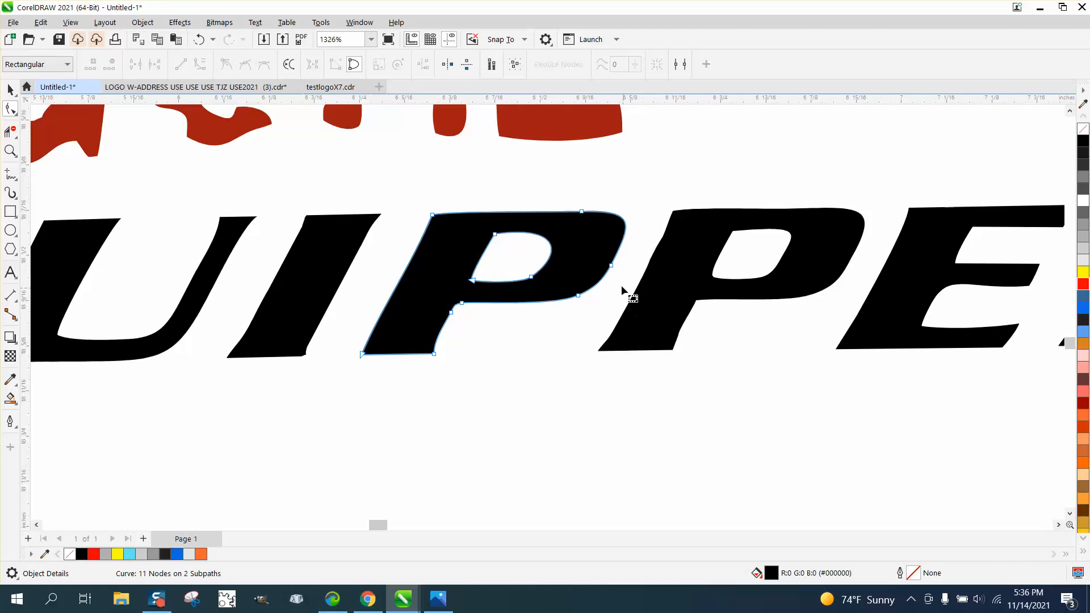
{"action": "left_click_drag", "start_coordinate": [454, 319], "coordinate": [454, 319]}
{"action": "key", "text": "Delete"}
{"action": "left_click", "coordinate": [10, 89]}
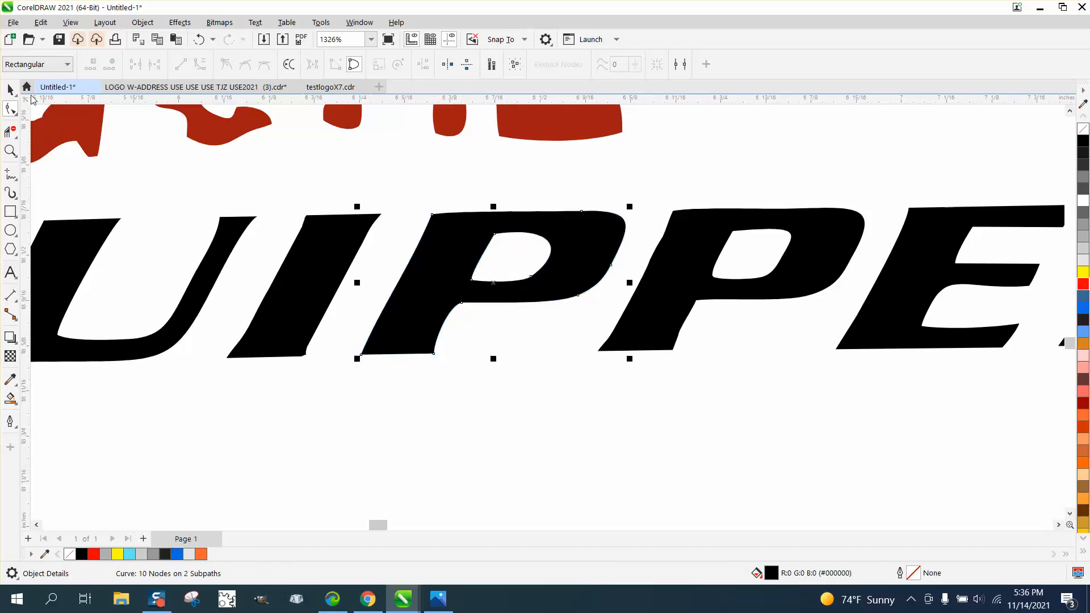
Step: Fill the second P yellow as a guide, then place a copy of the cleaned first P over it and shift the copy 8 inches down
{"action": "left_click", "coordinate": [702, 284]}
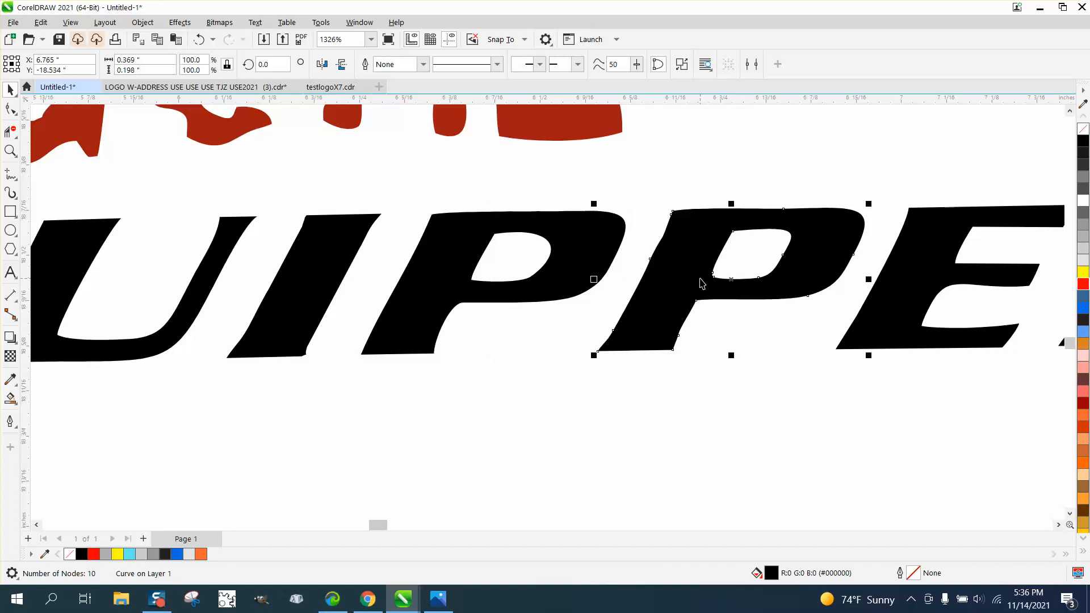
{"action": "left_click", "coordinate": [1084, 272]}
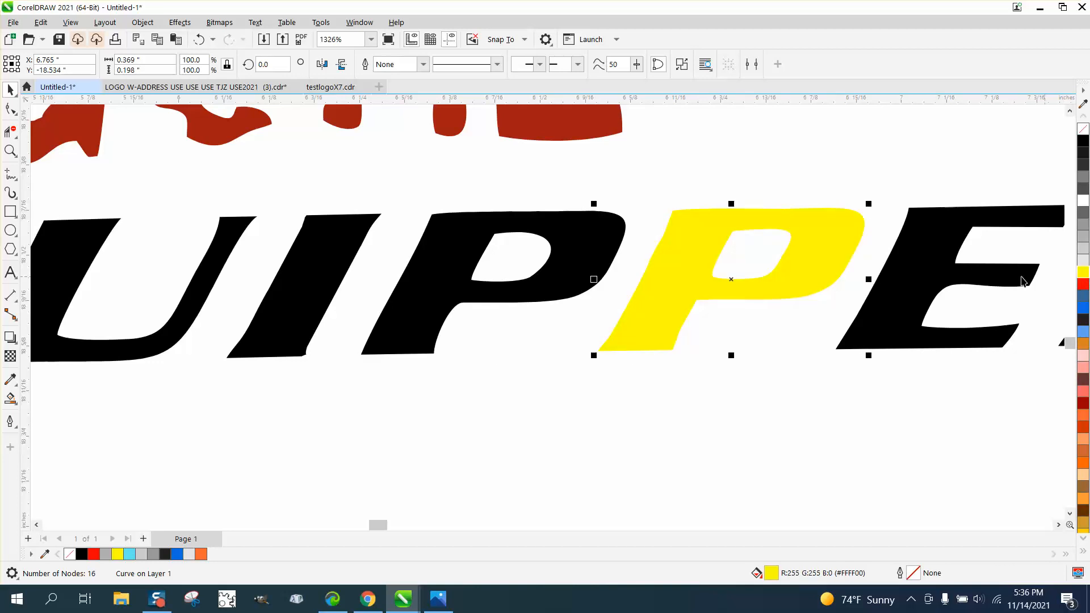
{"action": "left_click", "coordinate": [622, 235]}
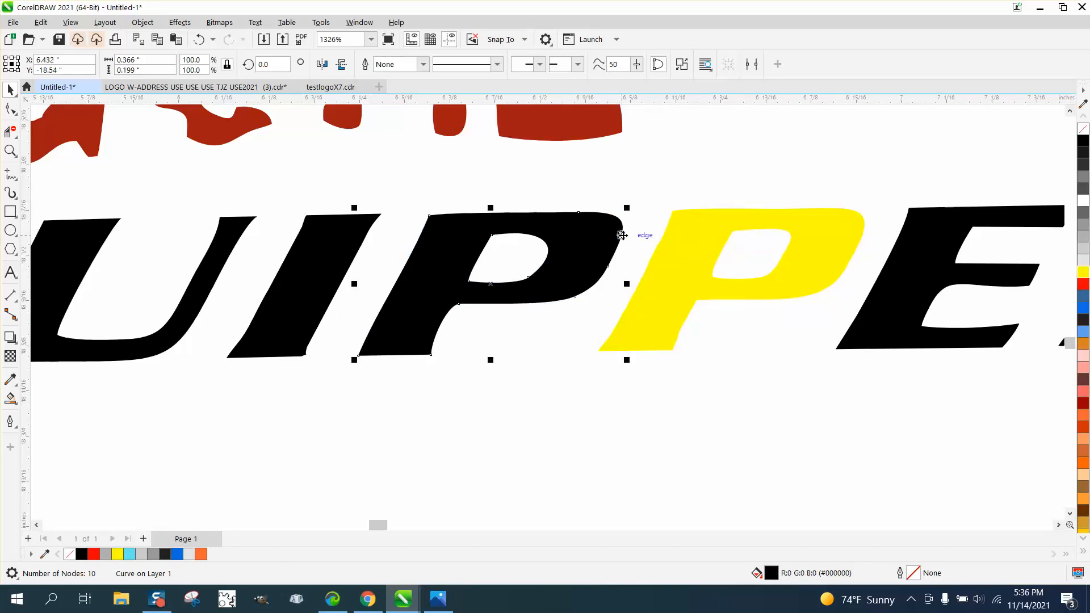
{"action": "left_click", "coordinate": [200, 39]}
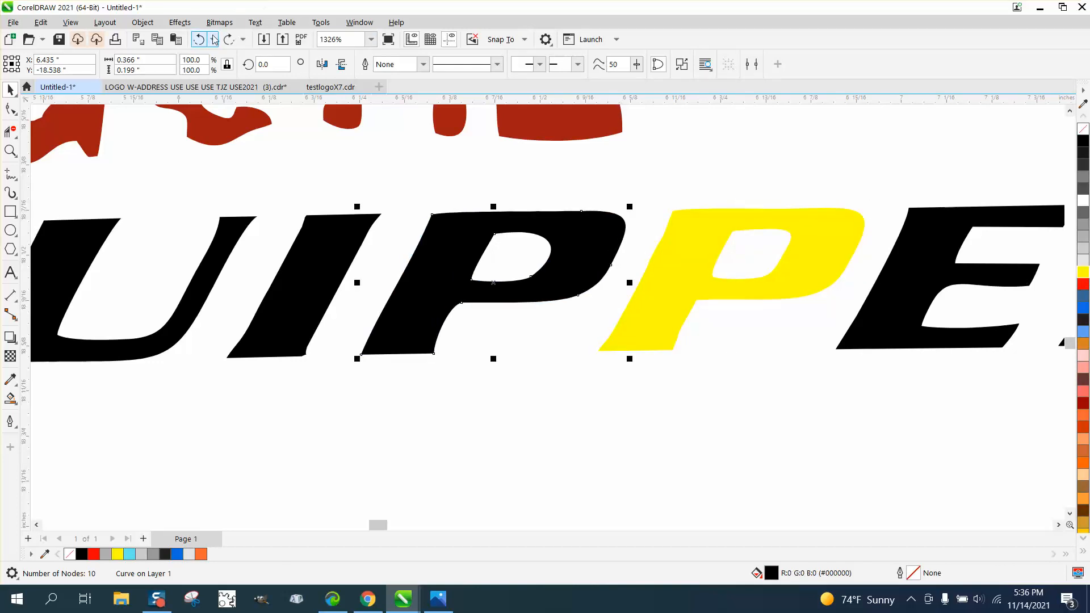
{"action": "left_click", "coordinate": [229, 39]}
{"action": "left_click_drag", "start_coordinate": [475, 279], "coordinate": [713, 279]}
{"action": "key", "text": "Delete"}
Step: Delete the yellow second P and move the cleaned copy 8 inches straight up into the gap in EQUIPPED
{"action": "left_click", "coordinate": [747, 222]}
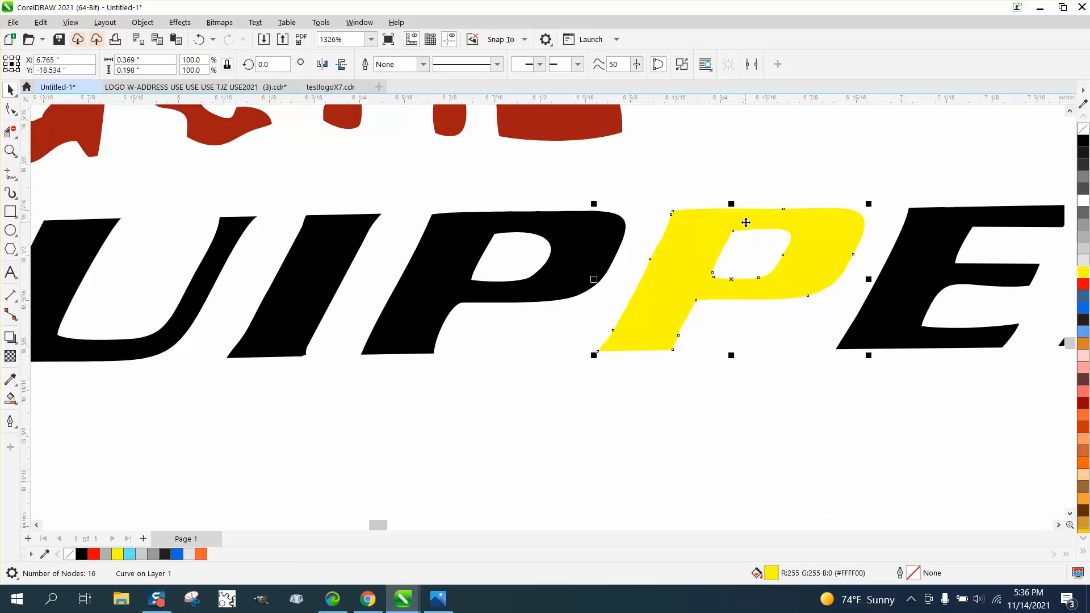
{"action": "key", "text": "Delete"}
{"action": "scroll", "coordinate": [733, 233], "scroll_direction": "down", "scroll_amount": 6}
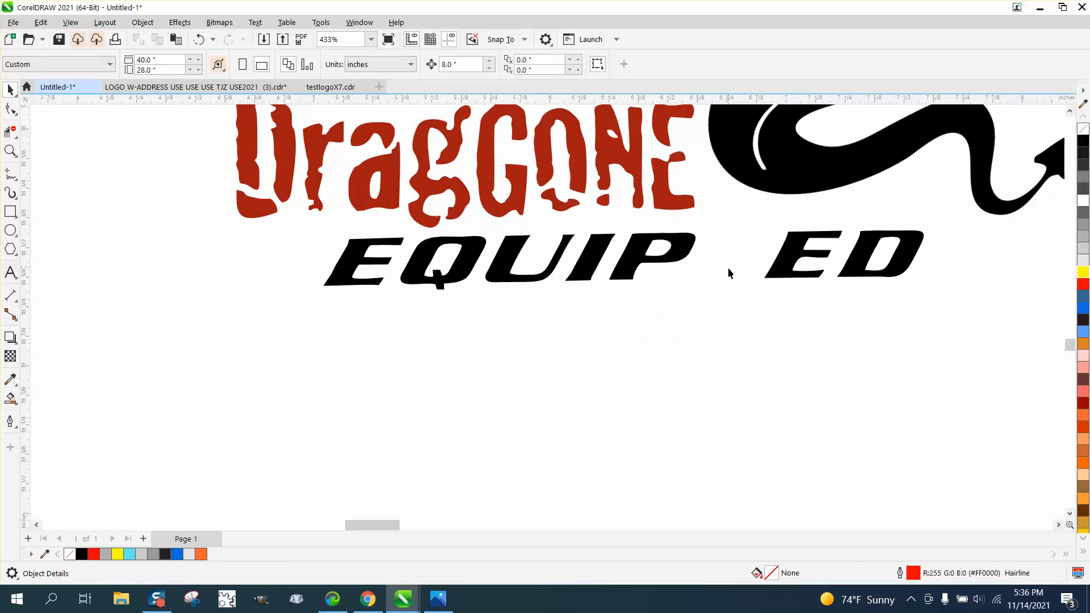
{"action": "scroll", "coordinate": [727, 304], "scroll_direction": "down", "scroll_amount": 2}
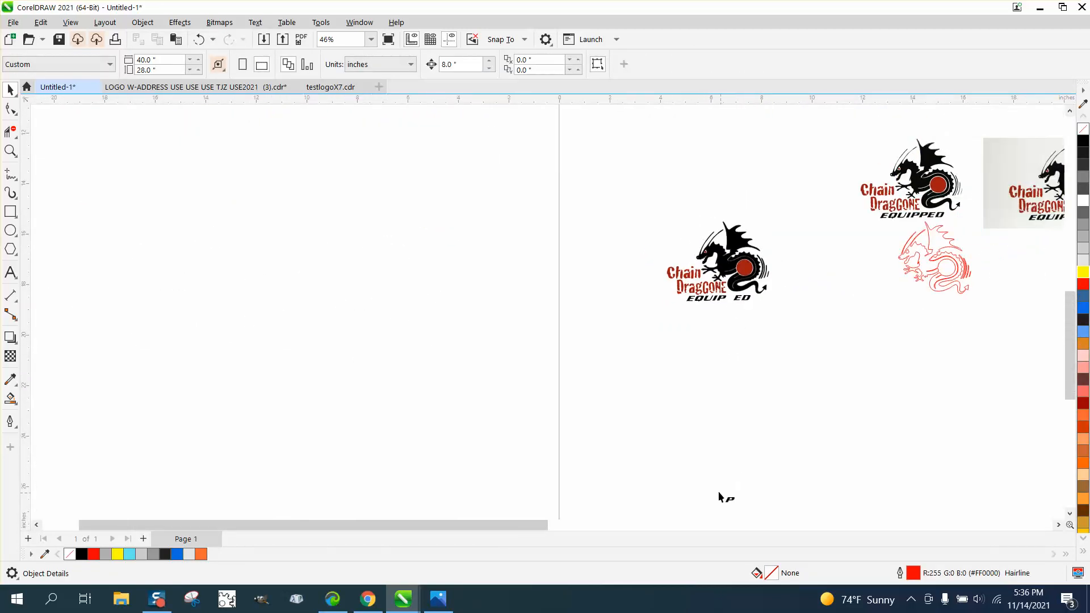
{"action": "left_click_drag", "start_coordinate": [741, 508], "coordinate": [742, 508]}
{"action": "key", "text": "Up"}
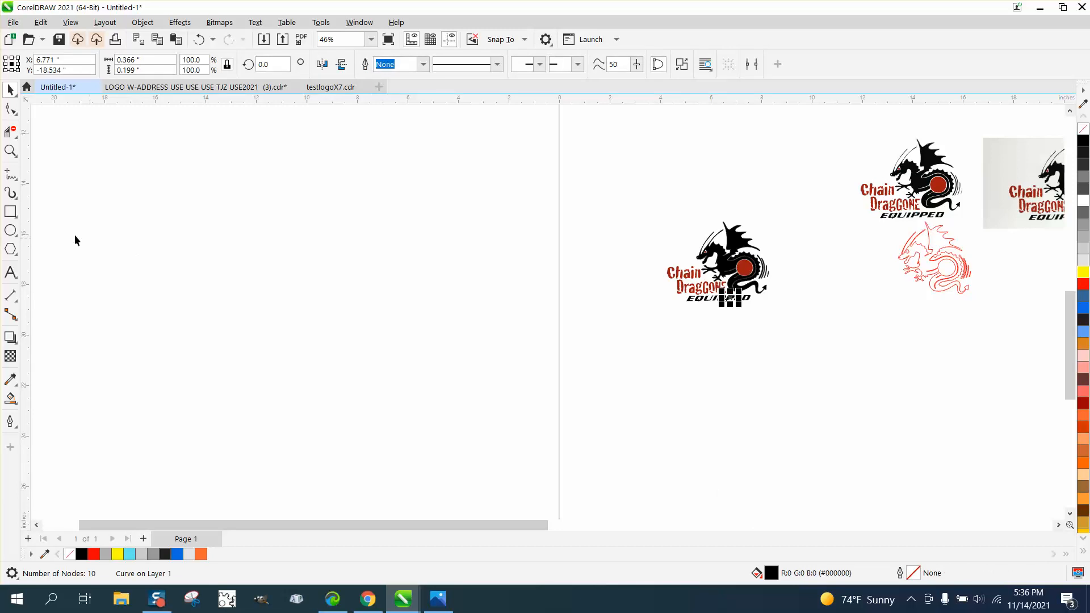
Step: Inspect the EQUIPPED letters, the dragon's tail tip and the complete logo up close for remaining kinks
{"action": "left_click", "coordinate": [10, 150]}
{"action": "left_click_drag", "start_coordinate": [790, 323], "coordinate": [788, 322]}
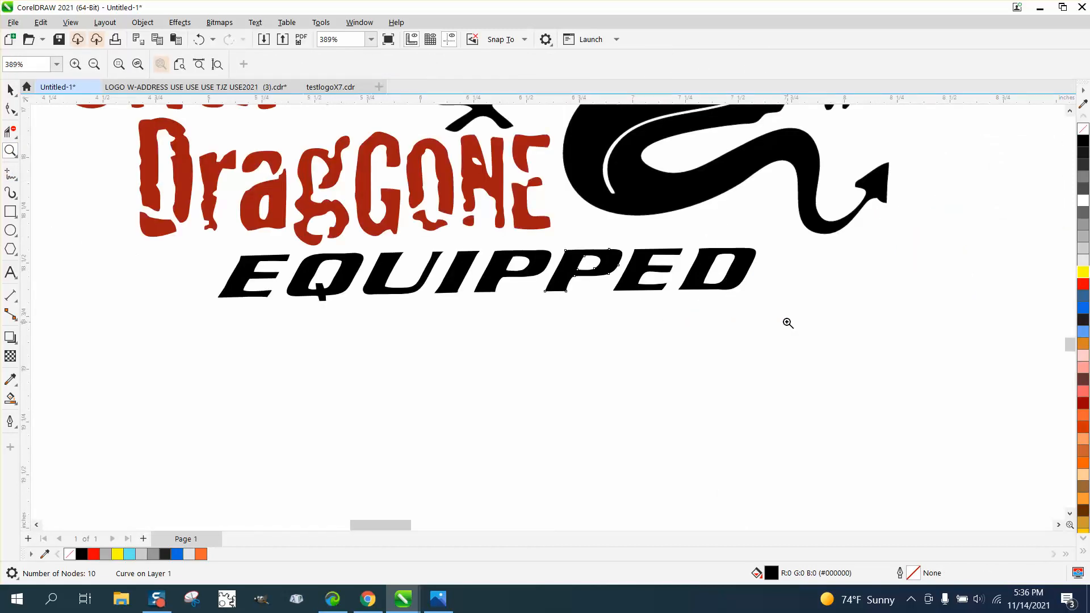
{"action": "left_click_drag", "start_coordinate": [470, 243], "coordinate": [666, 309]}
{"action": "scroll", "coordinate": [672, 306], "scroll_direction": "down", "scroll_amount": 1}
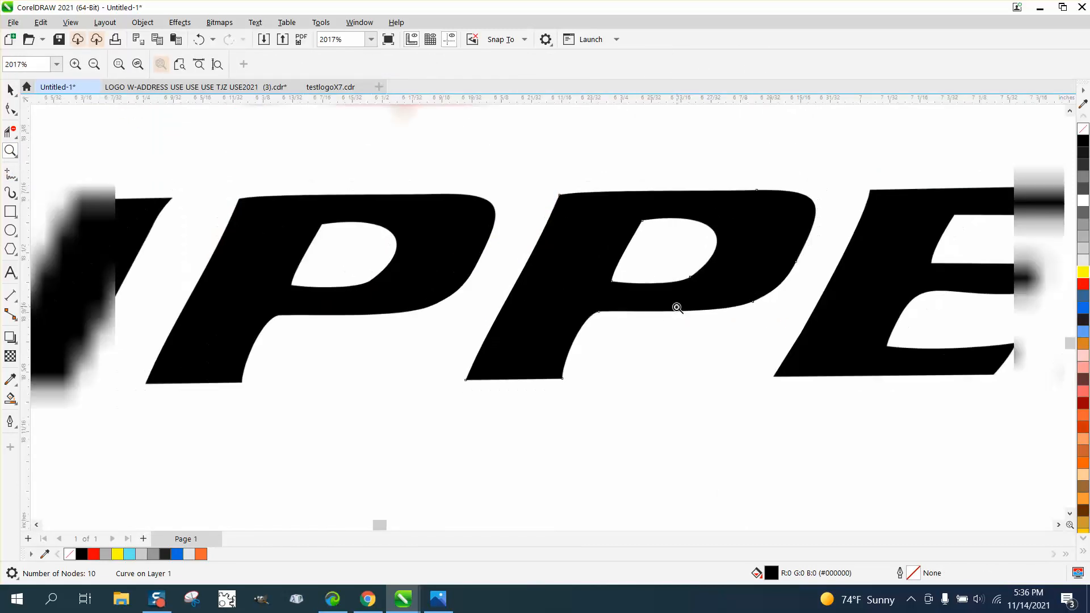
{"action": "scroll", "coordinate": [671, 305], "scroll_direction": "down", "scroll_amount": 1}
{"action": "scroll", "coordinate": [803, 315], "scroll_direction": "down", "scroll_amount": 3}
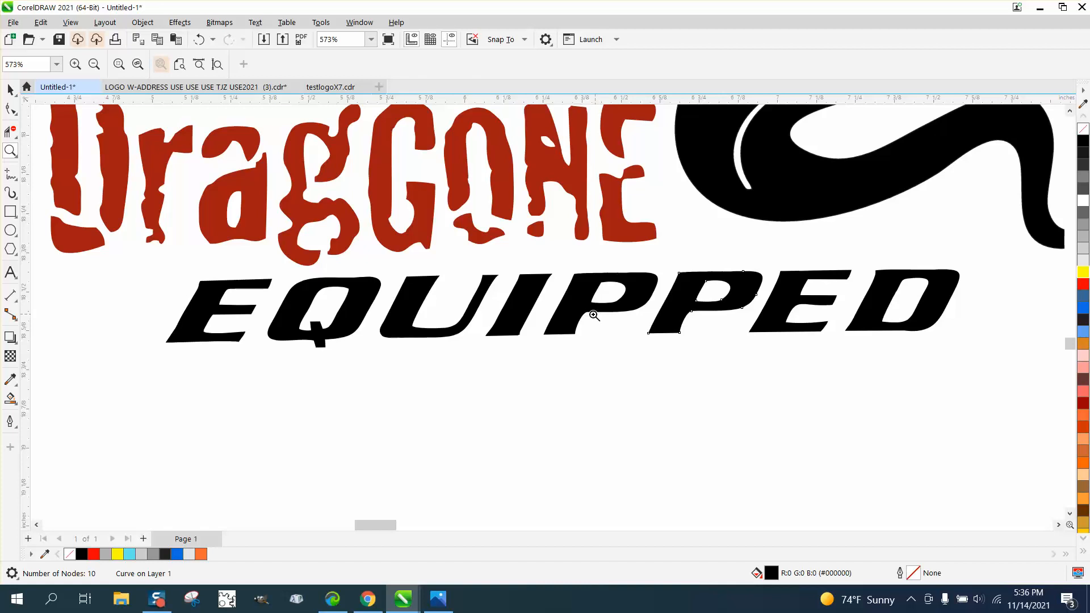
{"action": "left_click_drag", "start_coordinate": [775, 277], "coordinate": [854, 327]}
{"action": "scroll", "coordinate": [420, 306], "scroll_direction": "down", "scroll_amount": 5}
{"action": "scroll", "coordinate": [477, 302], "scroll_direction": "down", "scroll_amount": 6}
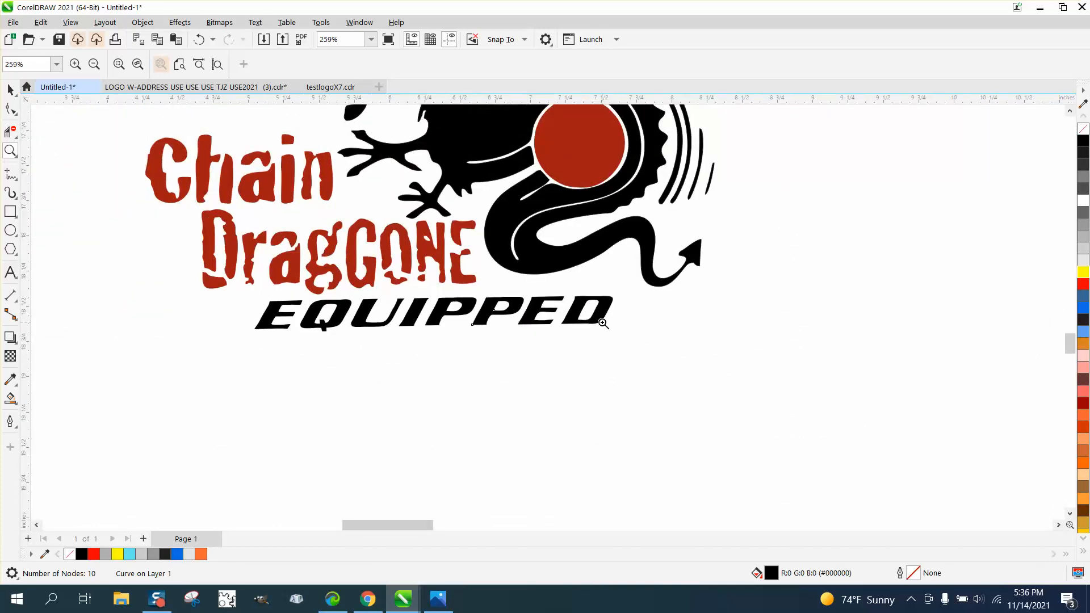
{"action": "left_click_drag", "start_coordinate": [717, 268], "coordinate": [759, 288]}
{"action": "scroll", "coordinate": [758, 289], "scroll_direction": "down", "scroll_amount": 7}
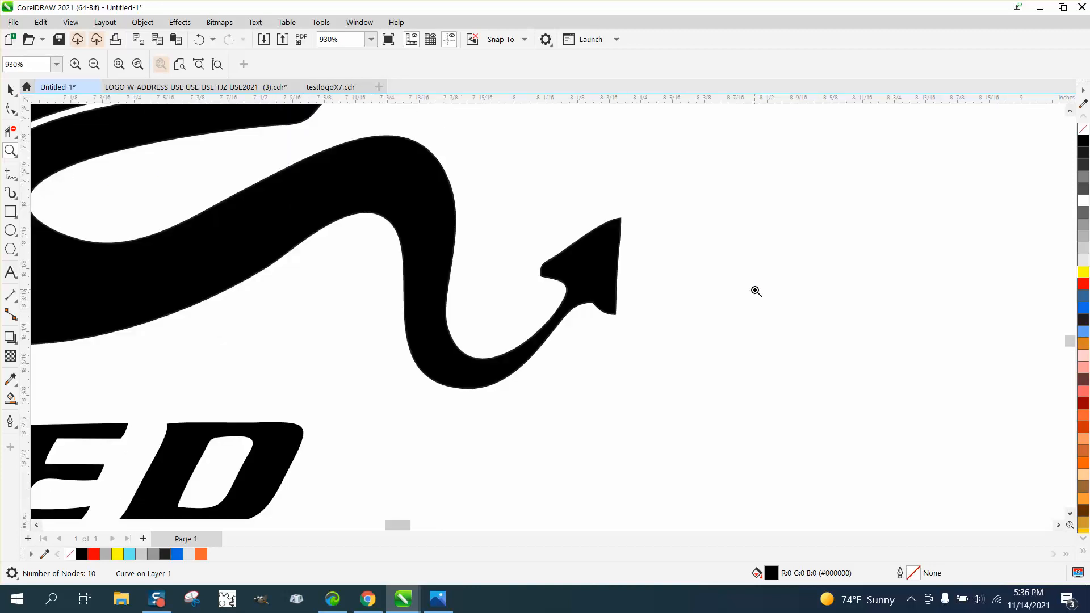
{"action": "scroll", "coordinate": [663, 282], "scroll_direction": "down", "scroll_amount": 1}
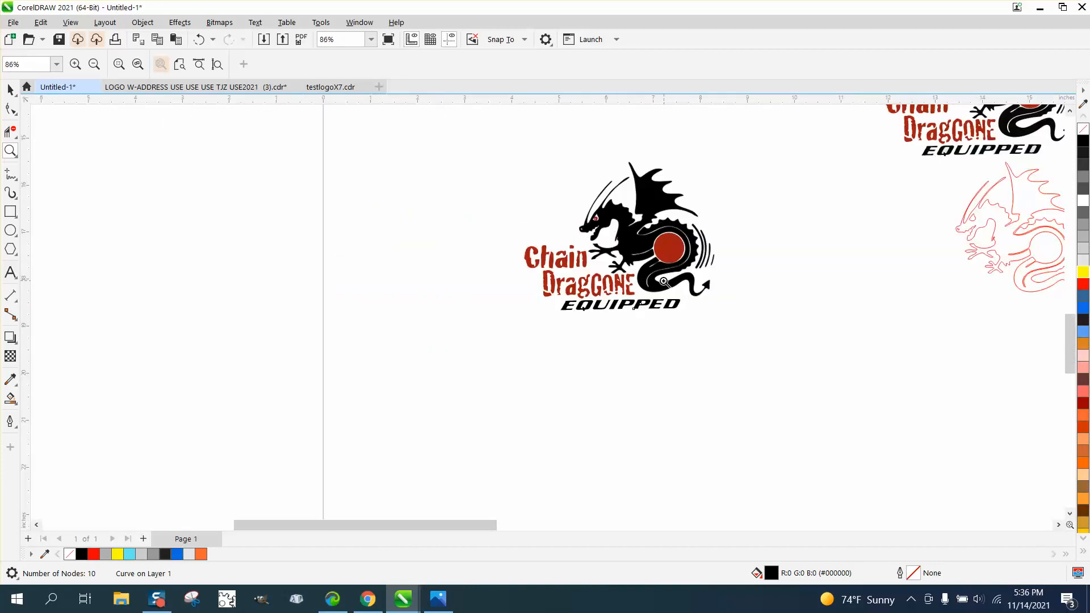
{"action": "left_click_drag", "start_coordinate": [494, 163], "coordinate": [760, 324]}
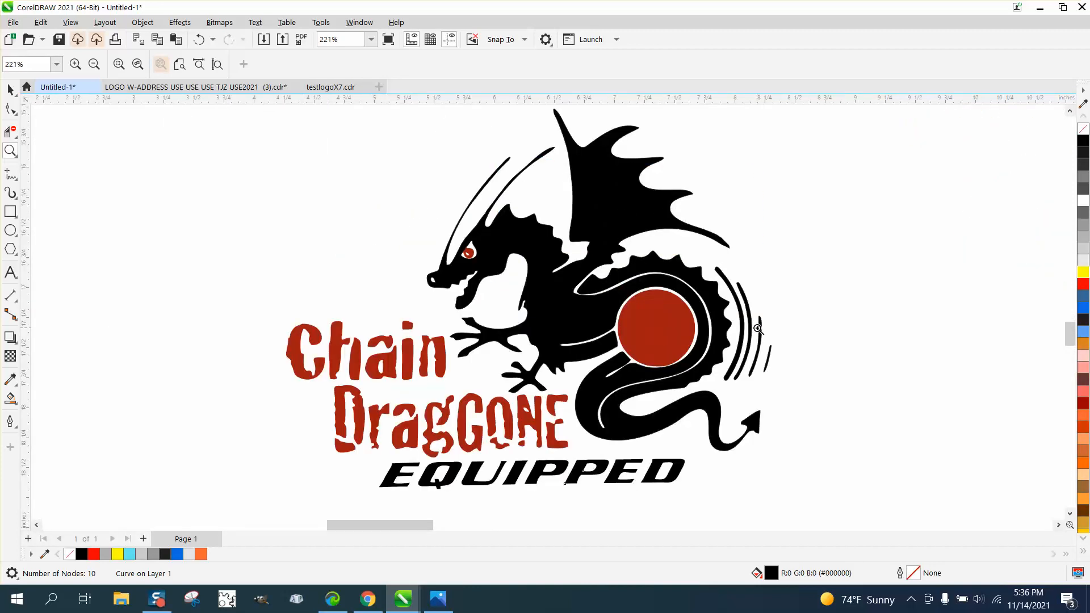